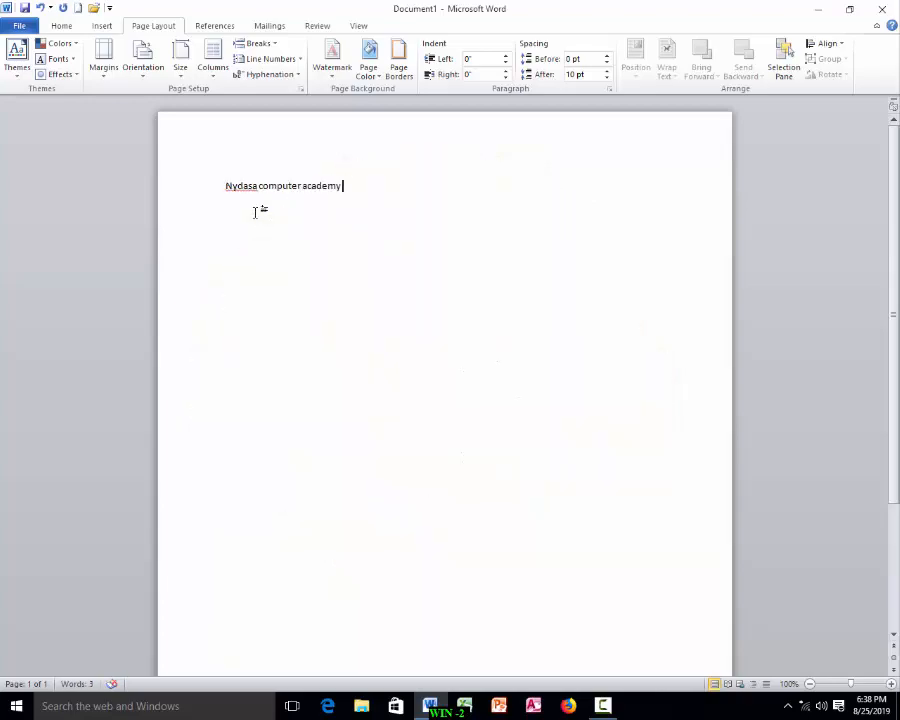
Step: Complete the first line with the word 'narayanganj', then select and copy the whole line
type("narayanganj")
left_click_drag(399, 188, 228, 190)
key("ctrl+c")
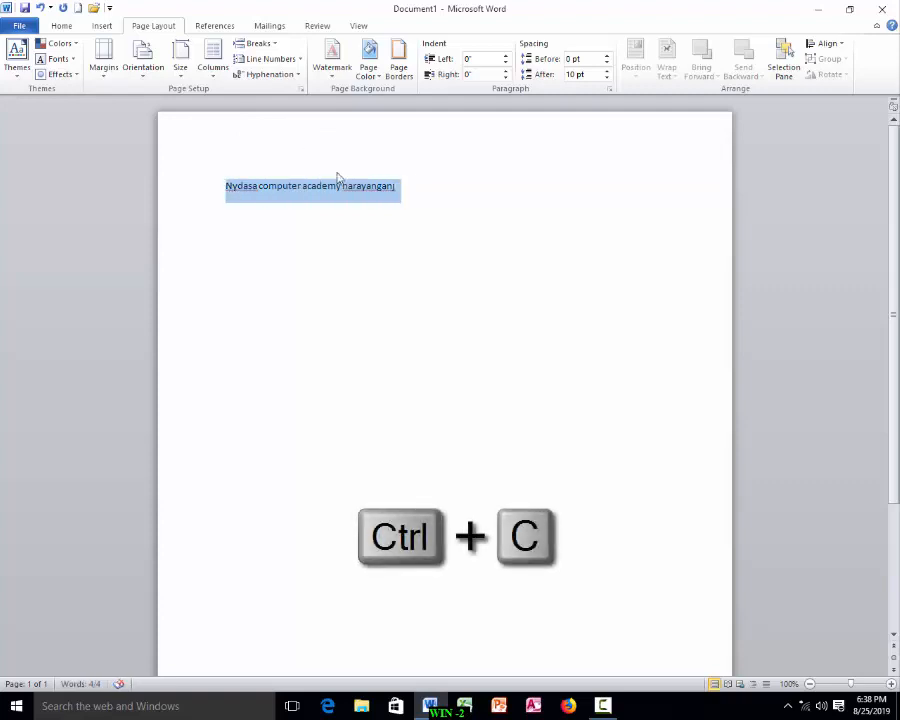
Step: Paste the copied line repeatedly at the end of the text to fill the document with several paragraphs
left_click(411, 183)
key("ctrl+v")
key("ctrl+v")
key("ctrl+v")
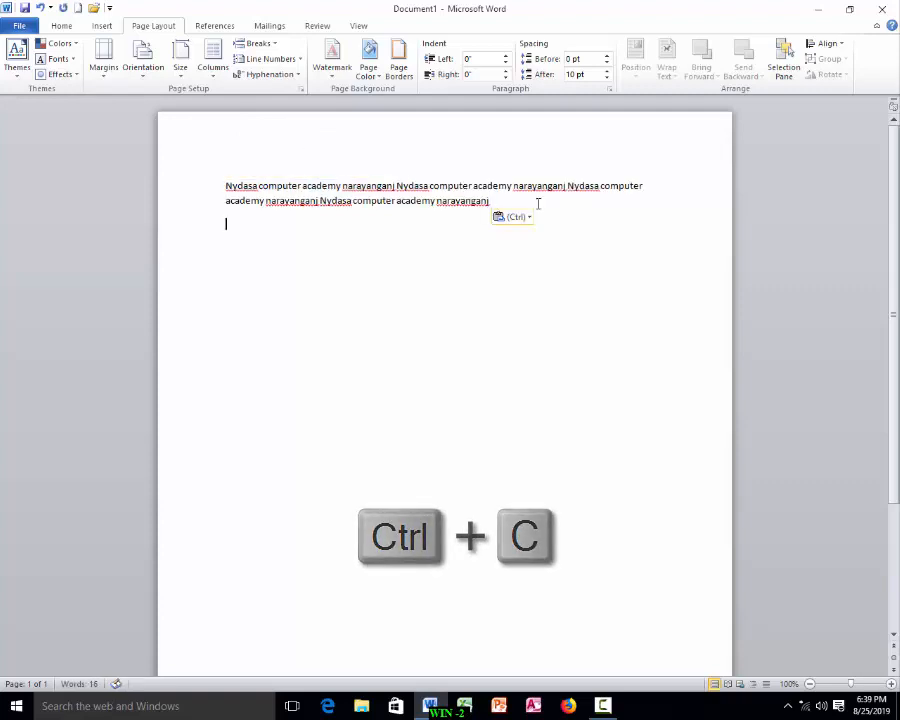
key("ctrl+v")
key("ctrl+v")
key("ctrl+v")
key("ctrl+v")
key("ctrl+v")
key("ctrl+v")
key("ctrl+v")
key("ctrl+v")
key("ctrl+v")
key("ctrl+v")
key("ctrl+v")
key("ctrl+v")
key("ctrl+v")
key("ctrl+v")
key("ctrl+v")
key("ctrl+v")
key("ctrl+v")
key("ctrl+v")
key("ctrl+v")
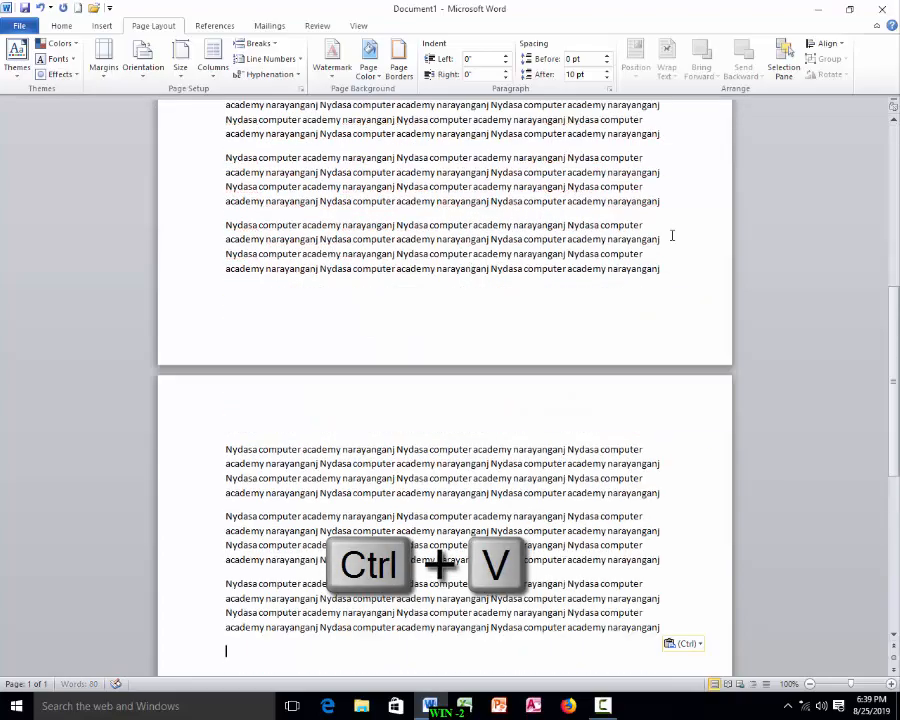
Step: Select all the document text and justify it
scroll(644, 410, "up", 12)
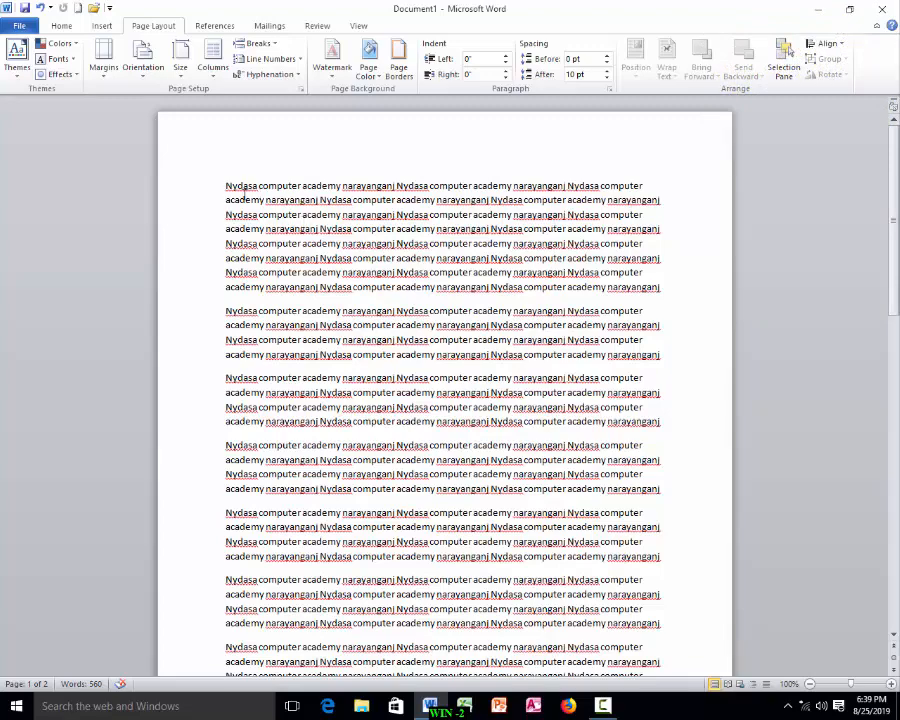
left_click_drag(226, 185, 643, 185)
left_click(660, 200)
left_click(642, 218)
key("ctrl+a")
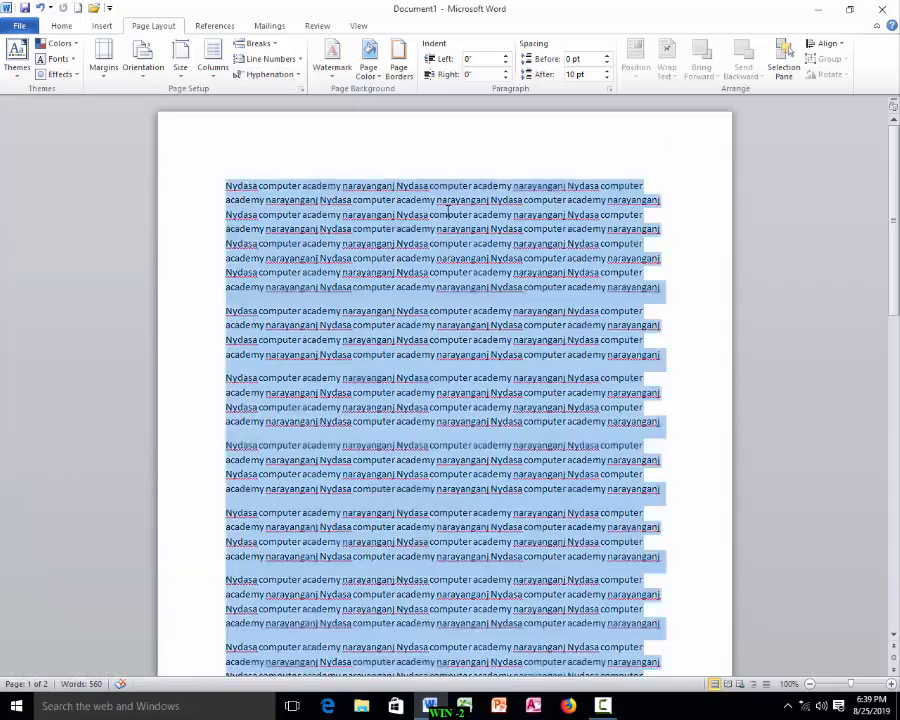
left_click(61, 26)
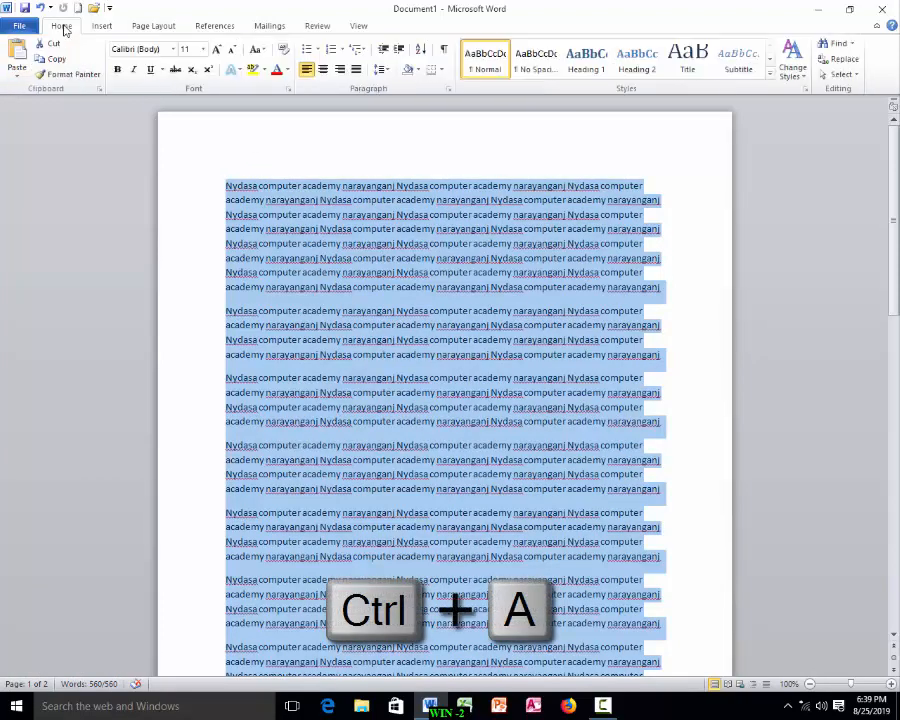
left_click(357, 72)
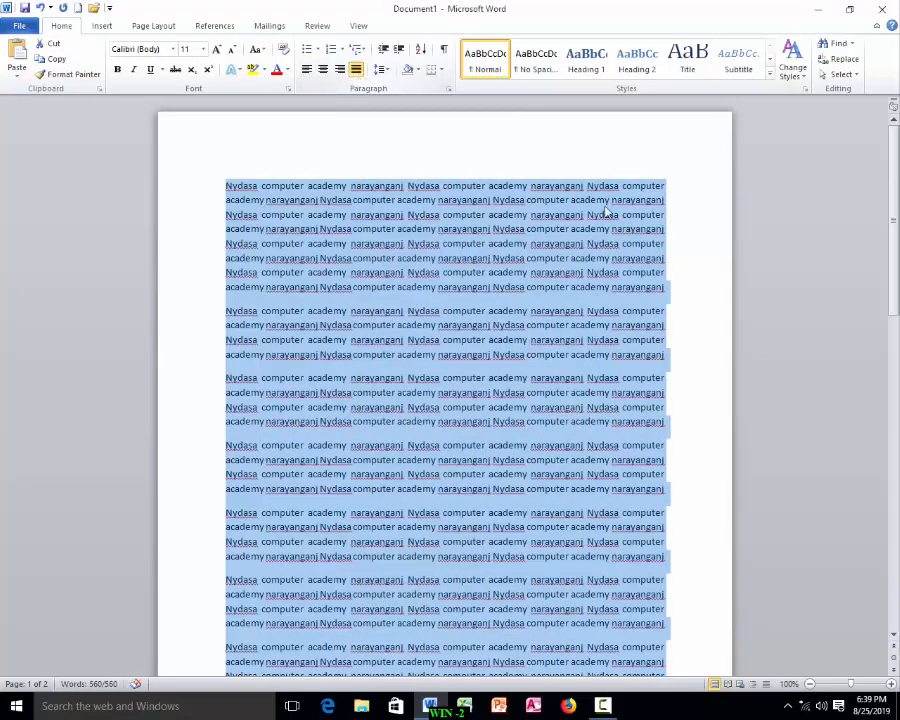
Step: Reselect all the text and switch its alignment to left, centered, right and back to justified
left_click(351, 399)
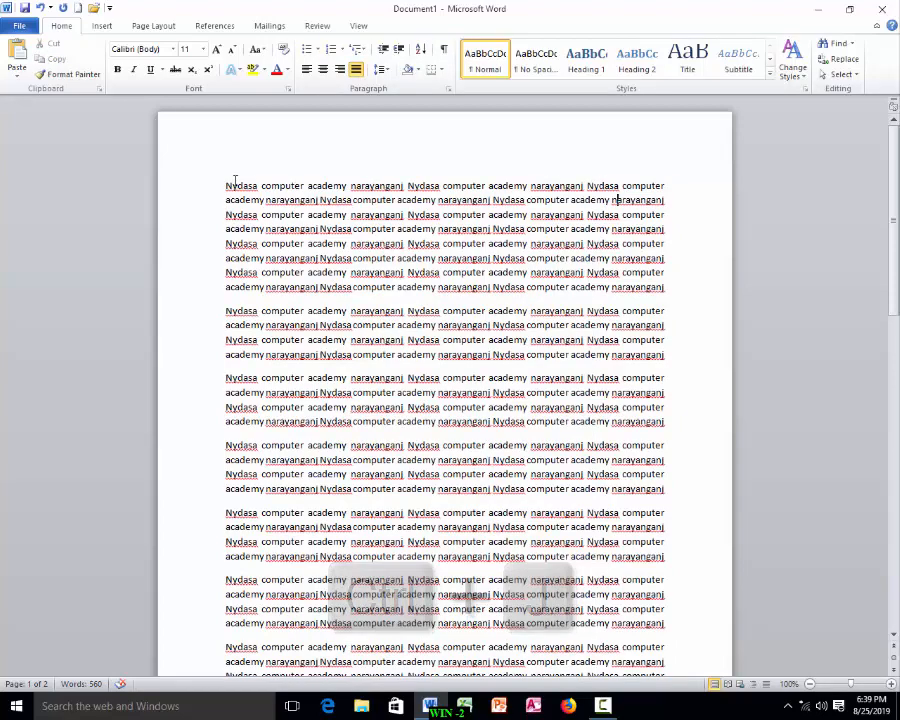
key("ctrl+a")
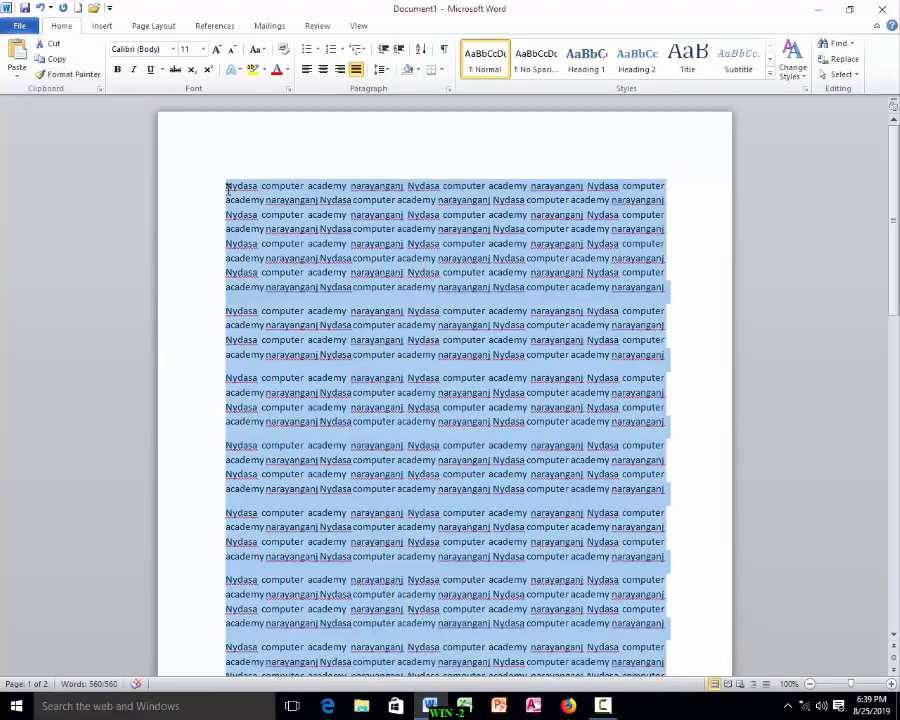
left_click(307, 70)
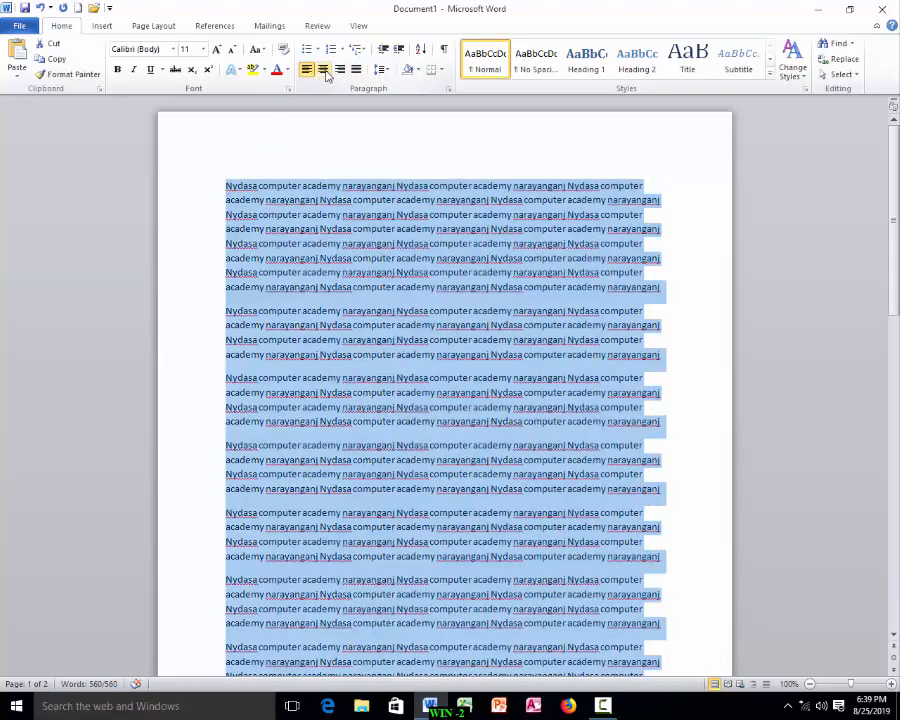
left_click(325, 73)
left_click(341, 70)
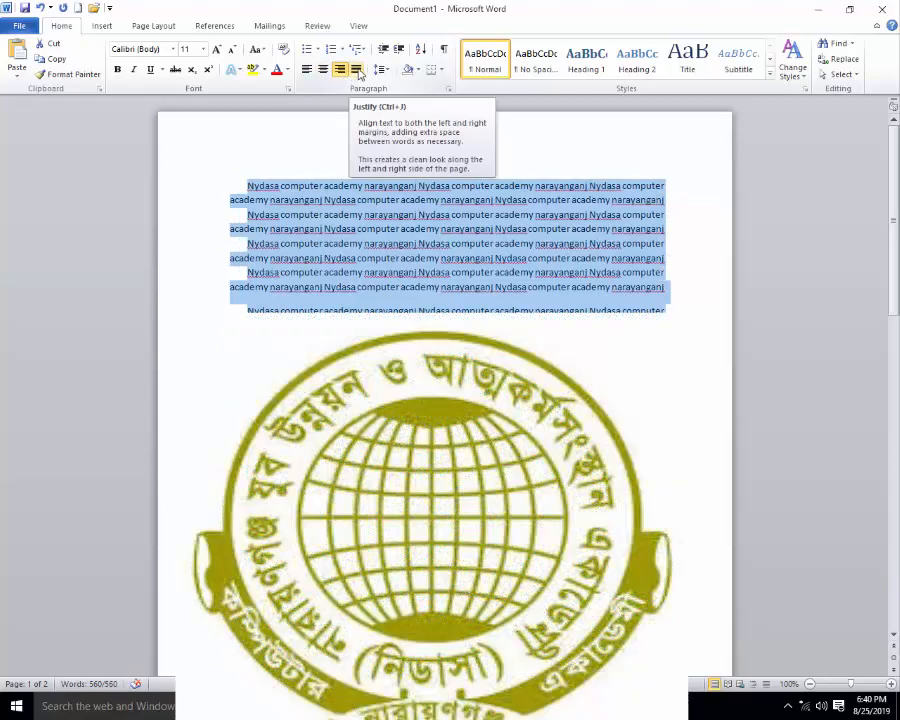
left_click(357, 70)
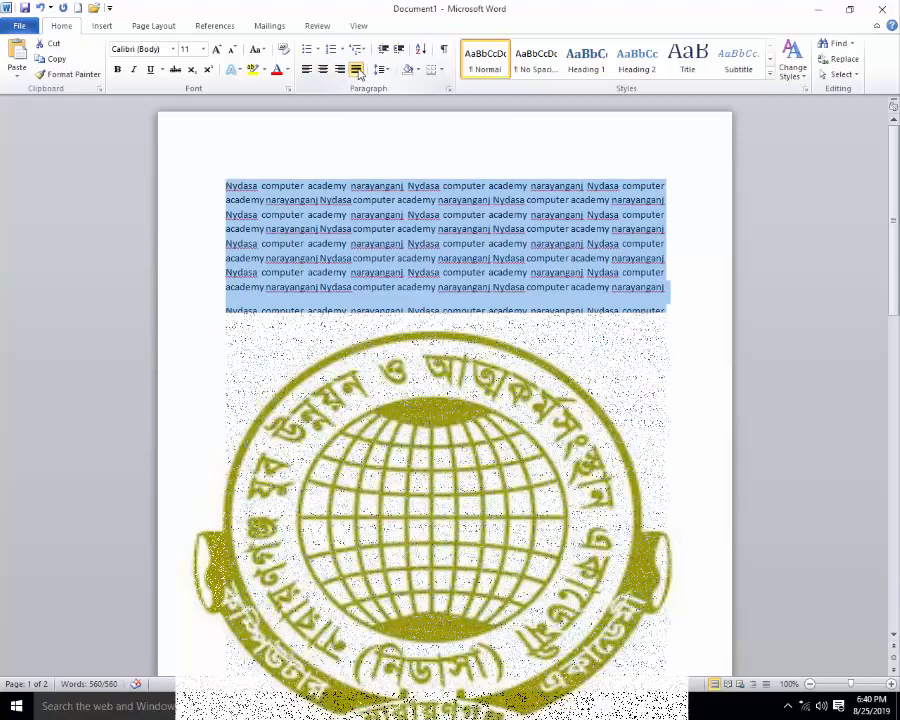
Step: Cycle the selected text through left, right and centered alignment, ending with it justified
key("ctrl+l")
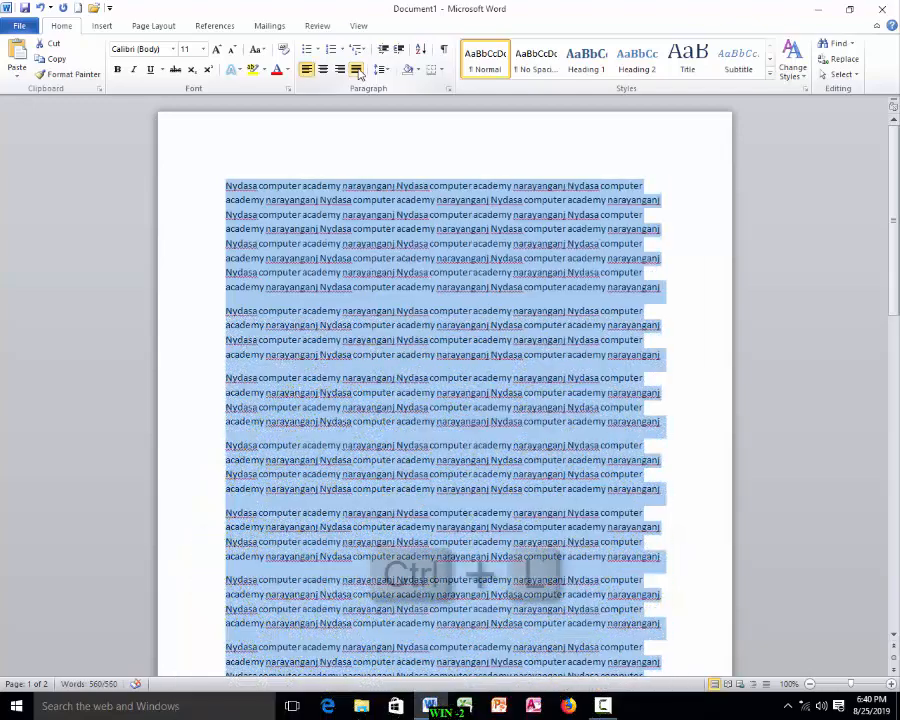
key("ctrl+r")
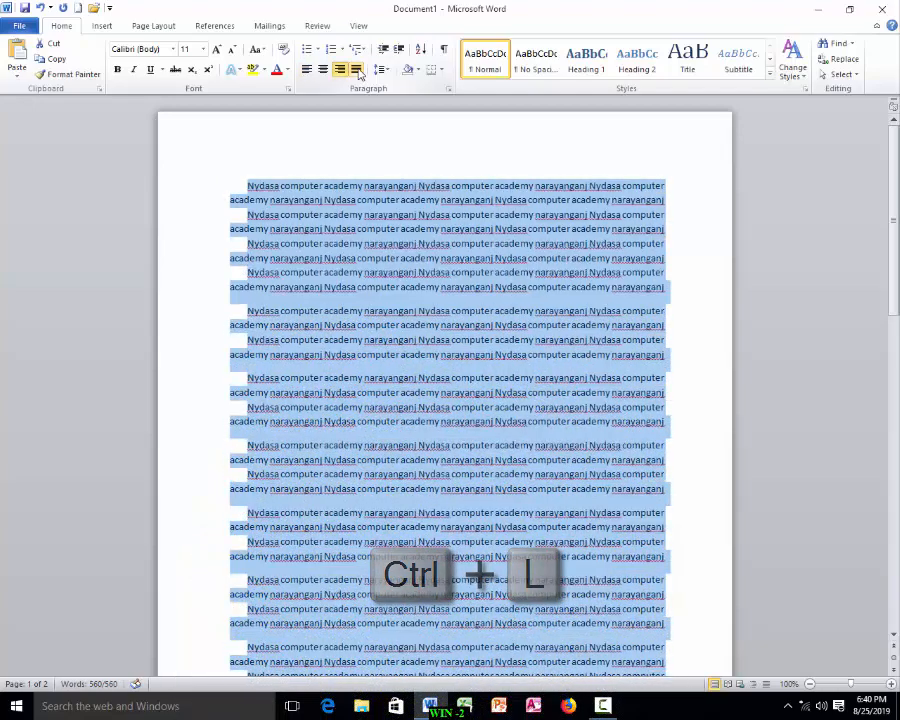
key("ctrl+e")
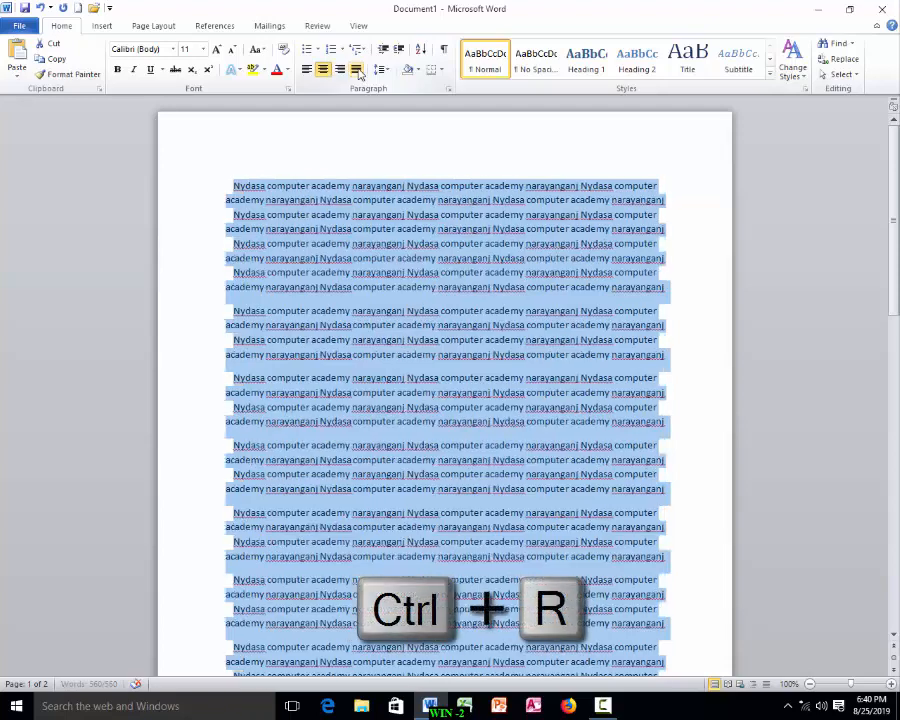
left_click(356, 70)
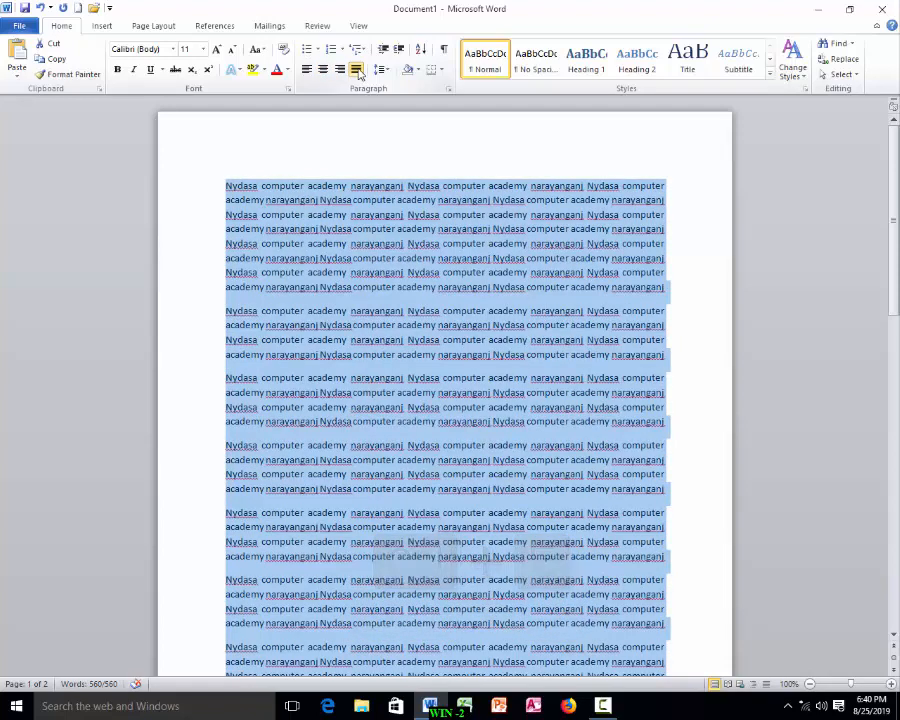
key("ctrl+j")
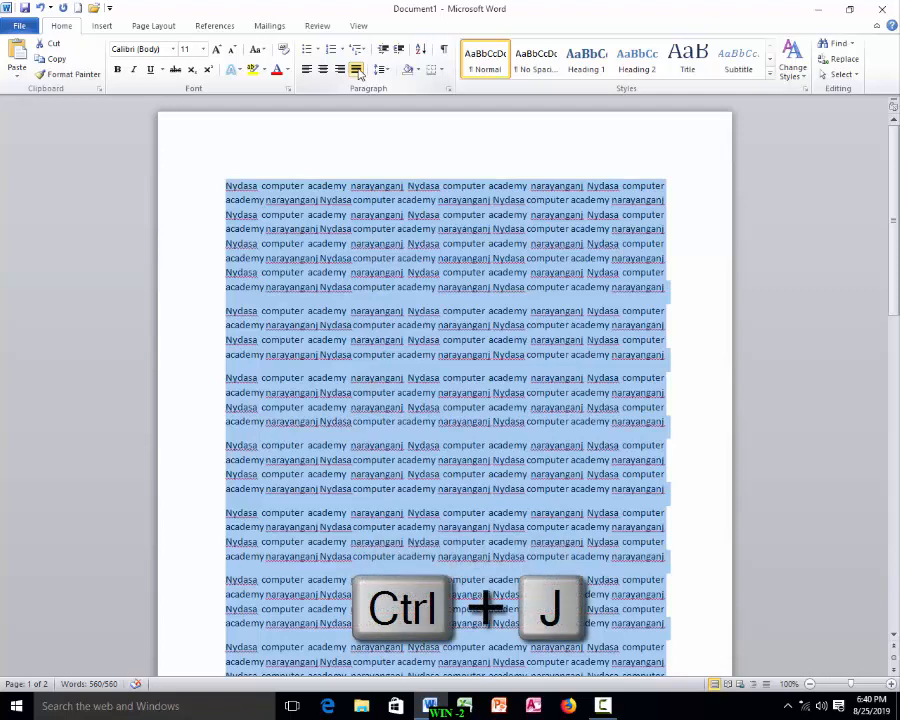
Step: Insert the heading 'About Nydasa' at the start of the document, followed by a blank line
left_click(228, 188)
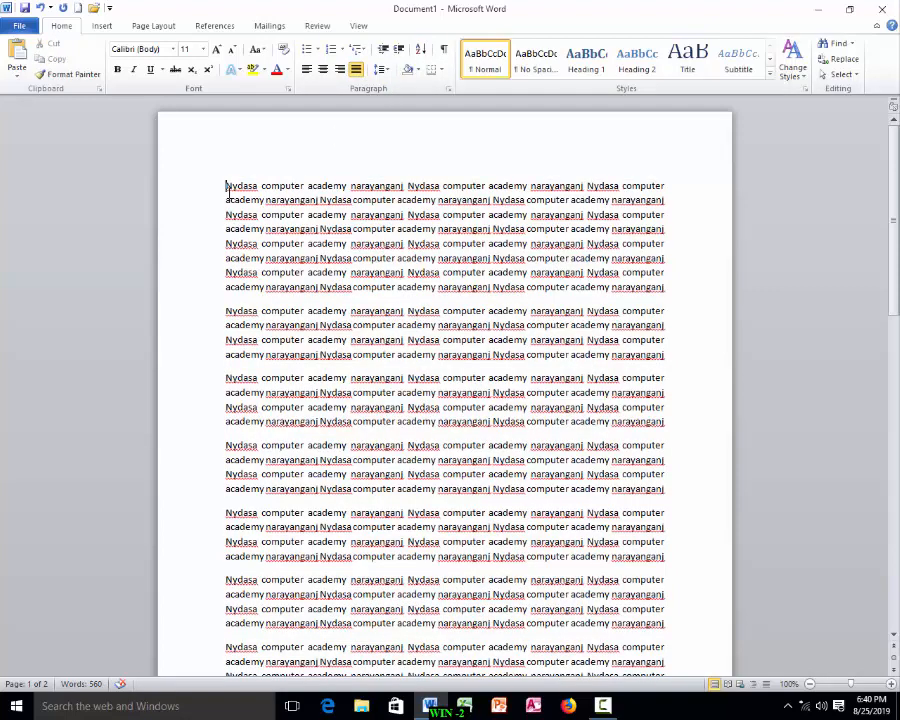
type("Abou")
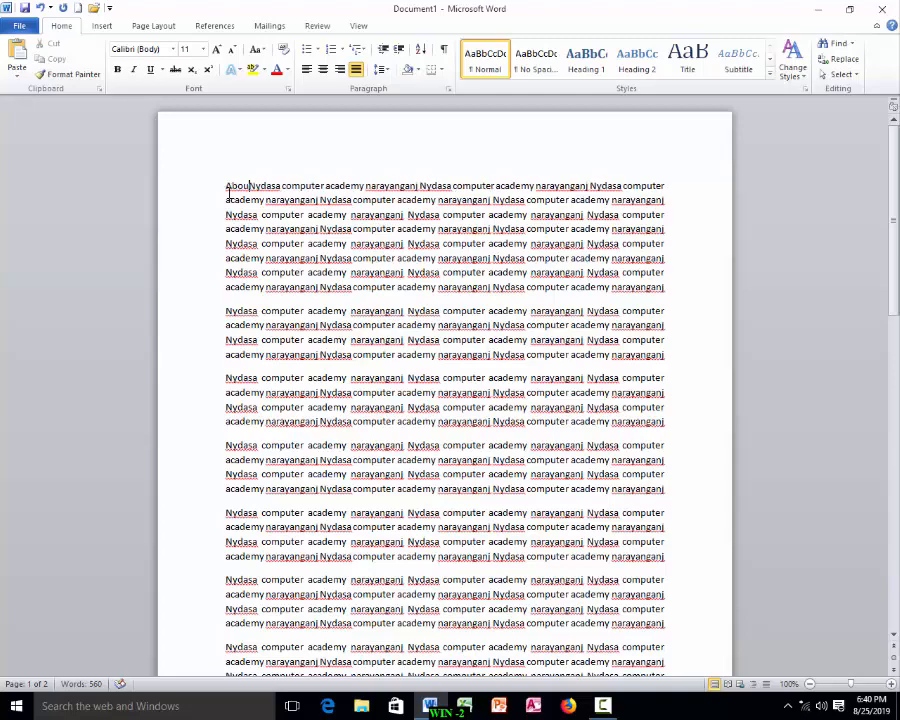
type("t Nydas")
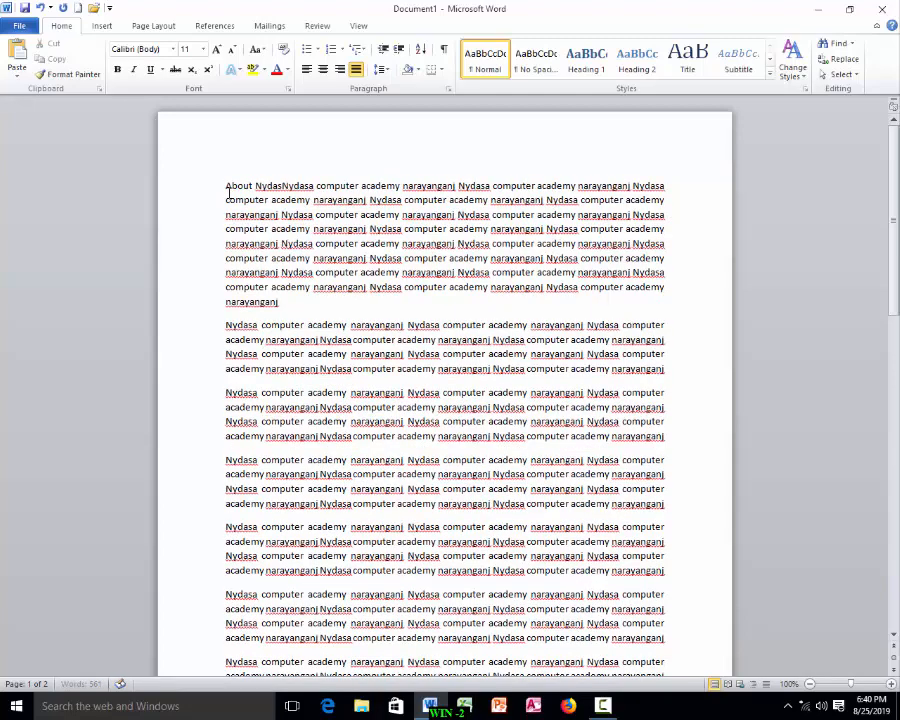
type("a")
key("Return")
key("Return")
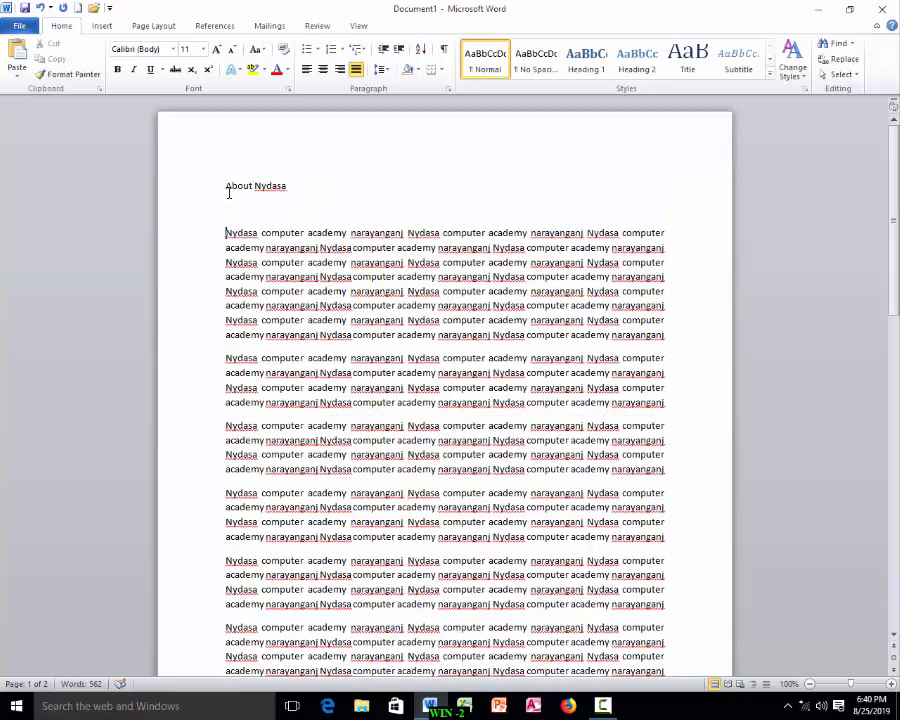
Step: Try centered, left and right alignment on the 'About Nydasa' heading, leaving it centered
left_click(225, 185)
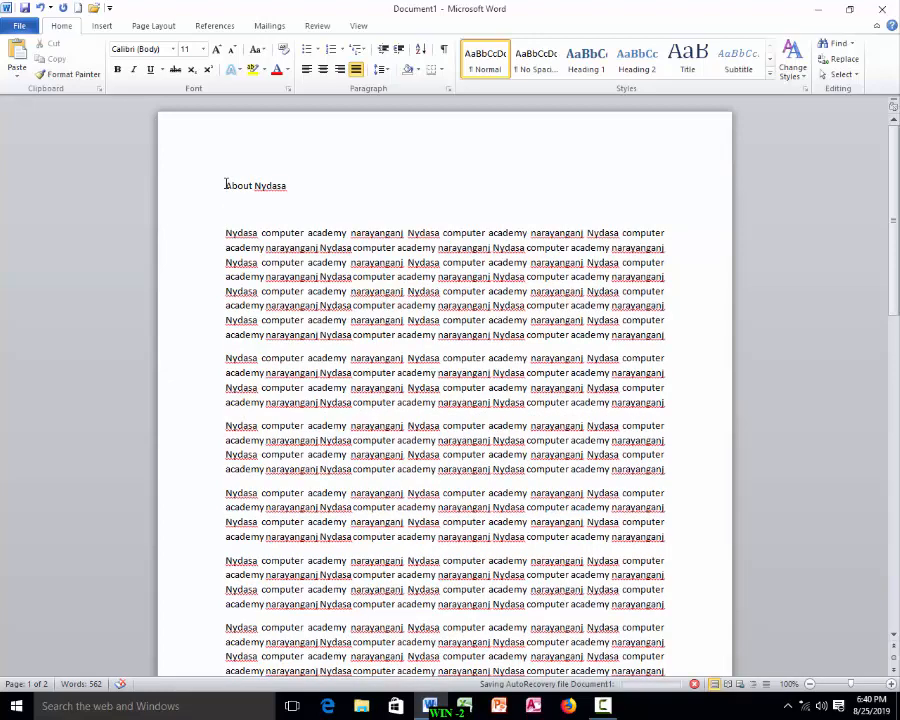
key("ctrl+e")
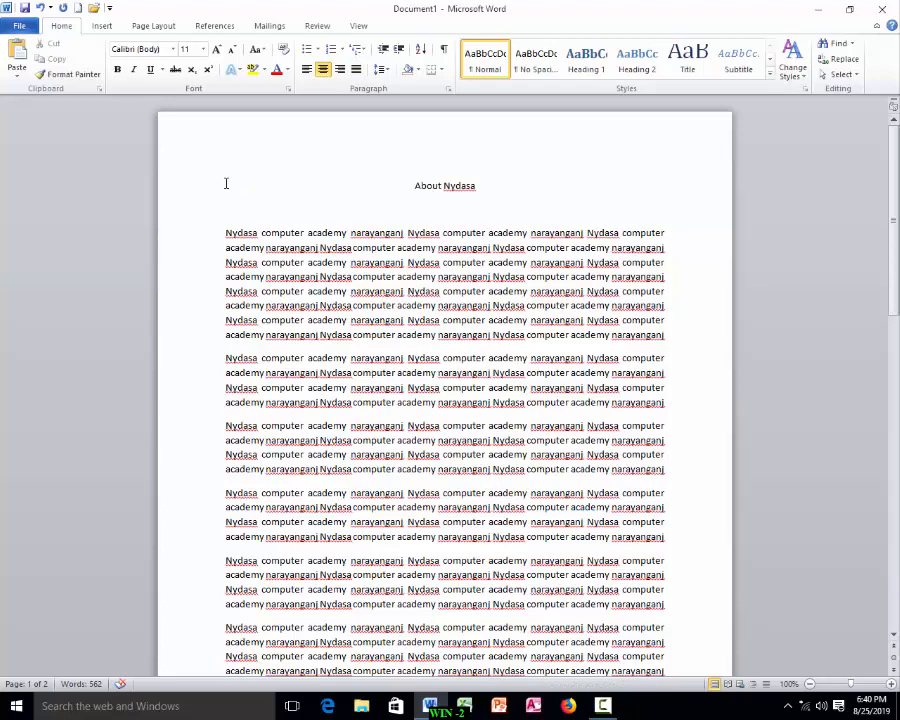
key("ctrl+l")
key("ctrl+r")
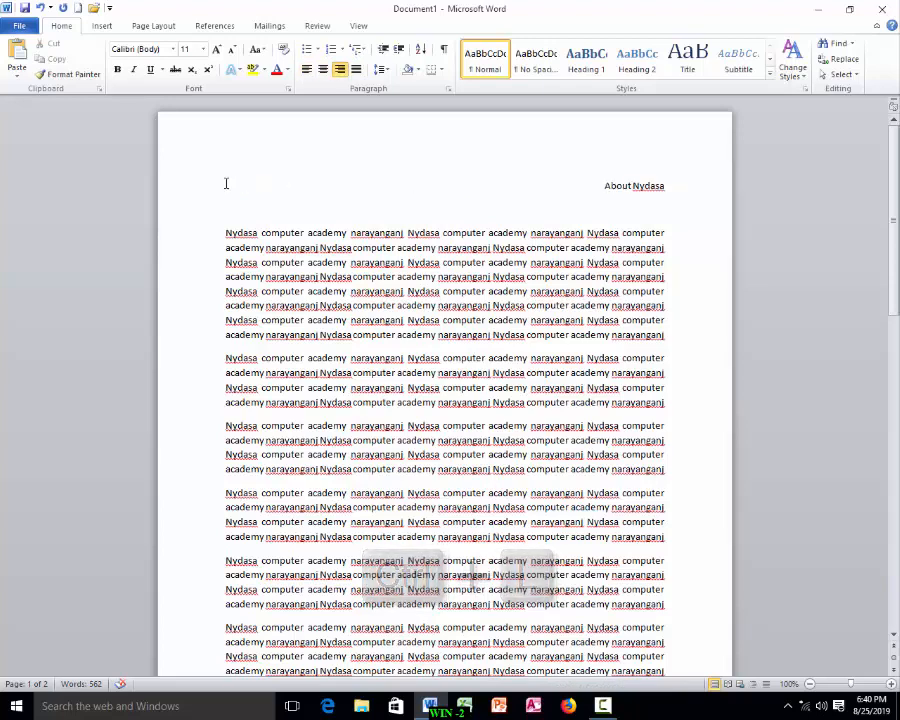
key("ctrl+e")
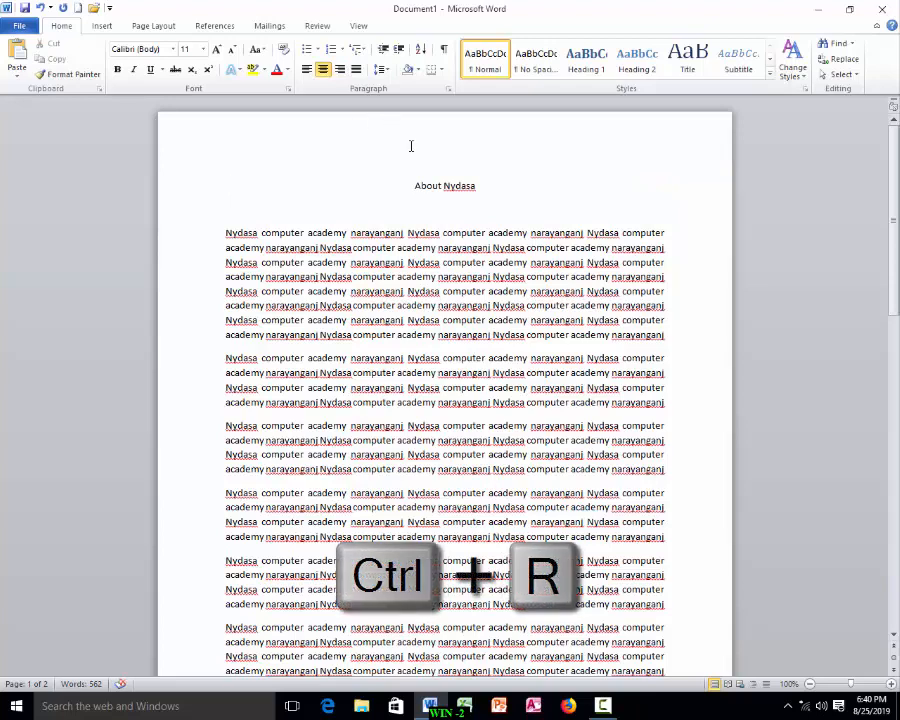
Step: Select the heading and increase its font size to 19 pt
left_click_drag(480, 185, 402, 179)
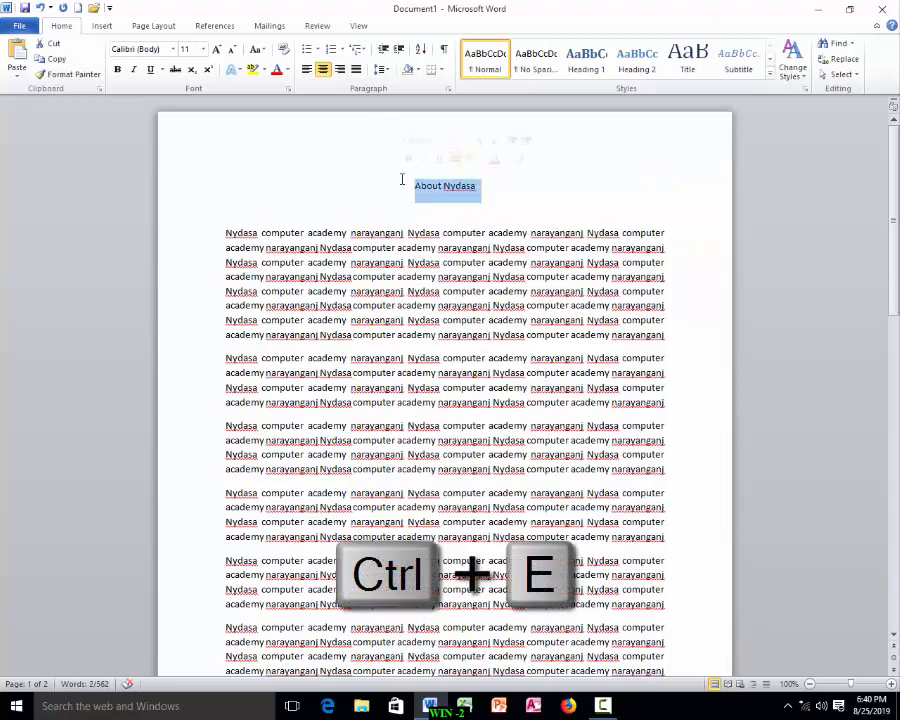
key("ctrl+bracketright")
key("ctrl+bracketright")
key("ctrl+bracketright")
key("ctrl+bracketright")
key("ctrl+bracketright")
key("ctrl+bracketright")
key("ctrl+bracketright")
key("ctrl+bracketright")
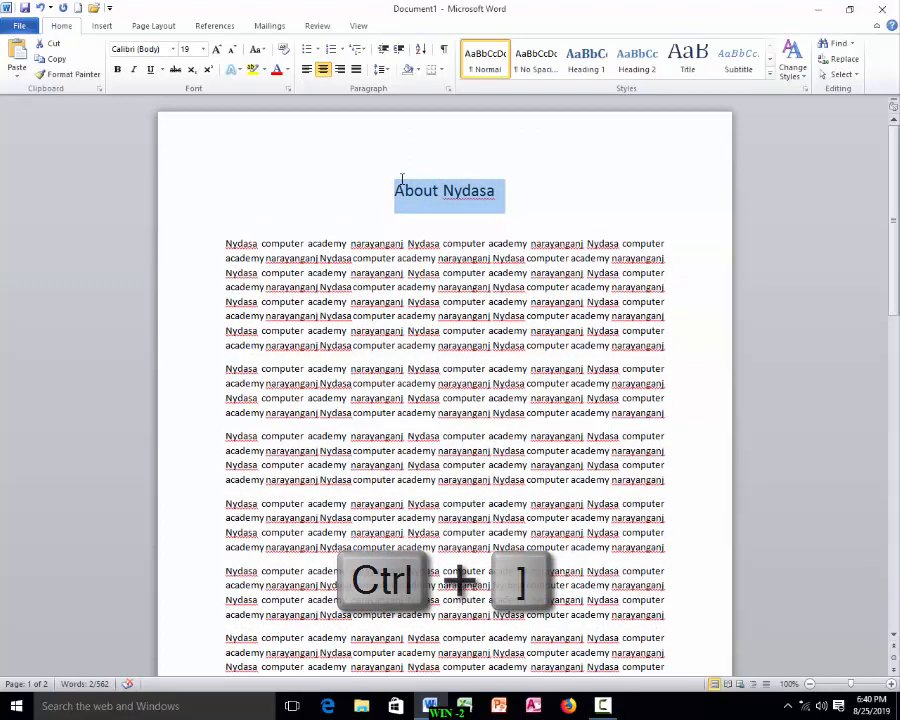
Step: Make the heading bold, underlined and italic
key("ctrl+b")
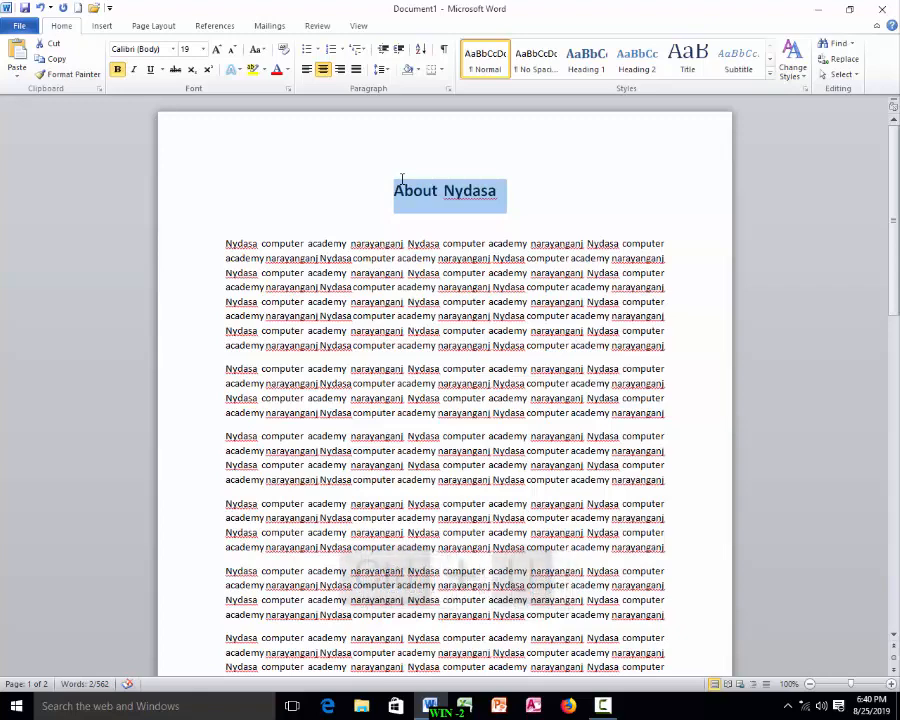
key("ctrl+u")
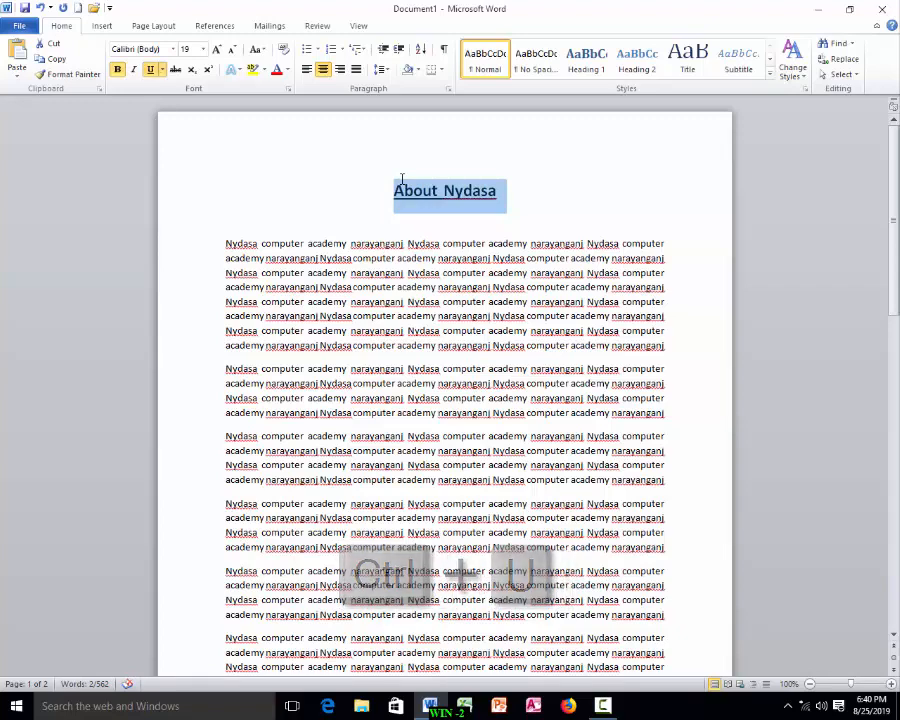
key("ctrl+i")
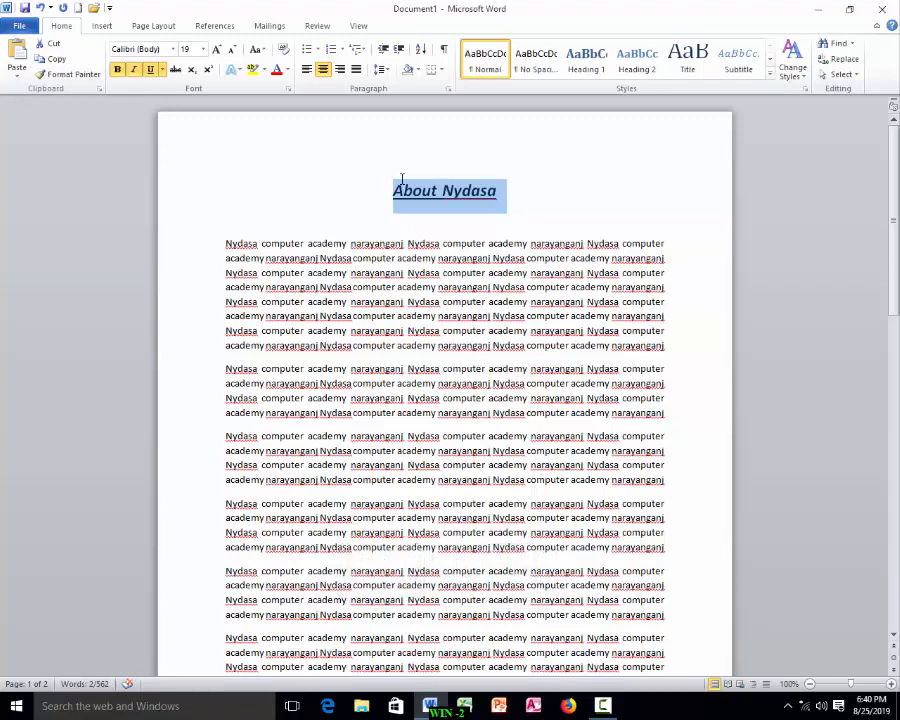
left_click(495, 298)
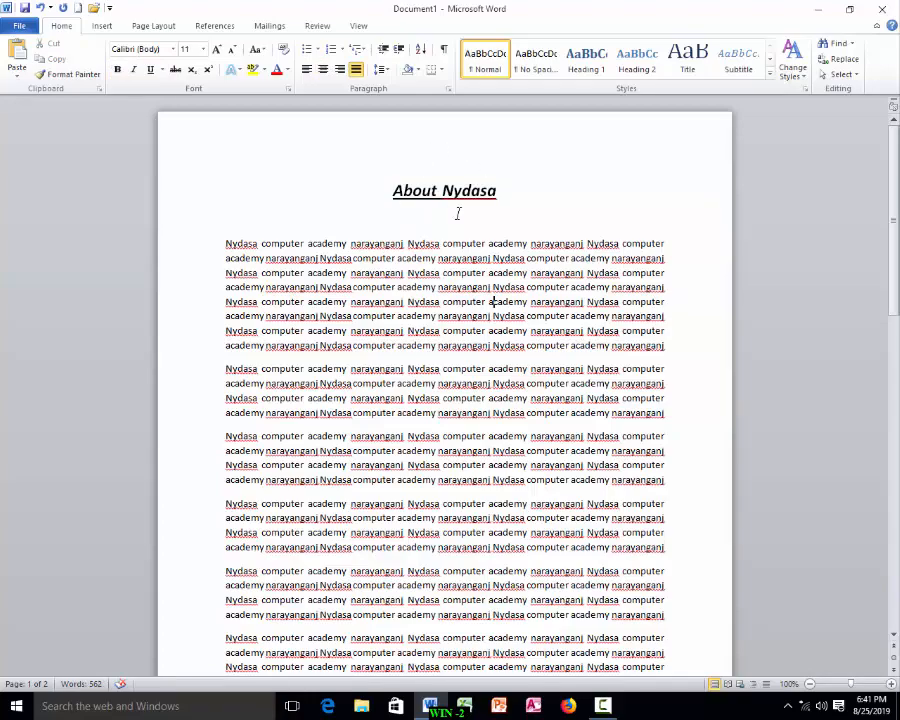
Step: Open the custom page setup and choose A4 as the paper size
scroll(449, 218, "down", 6)
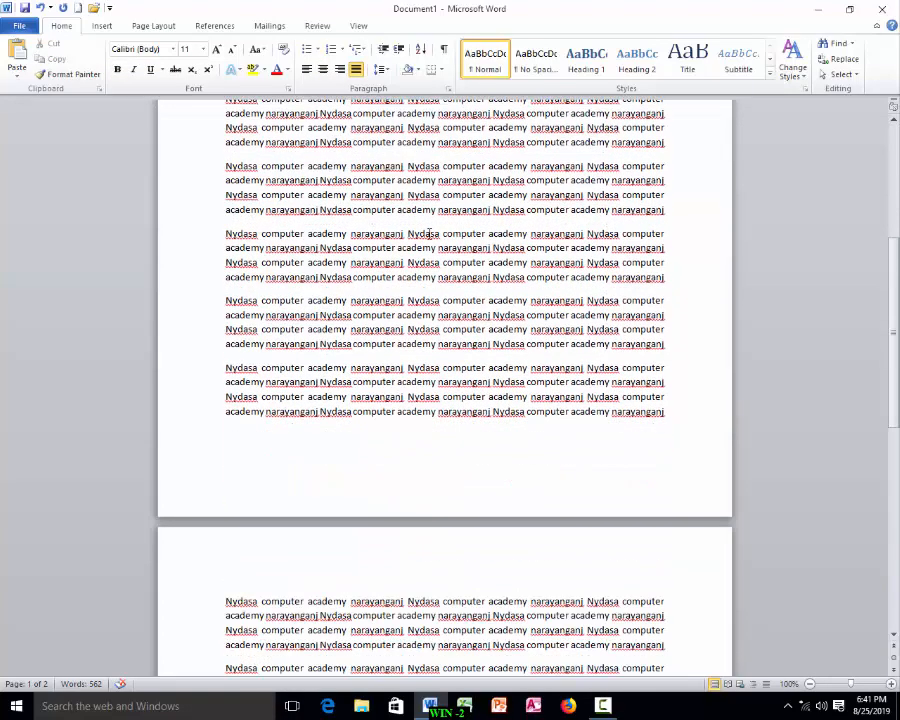
scroll(430, 233, "up", 4)
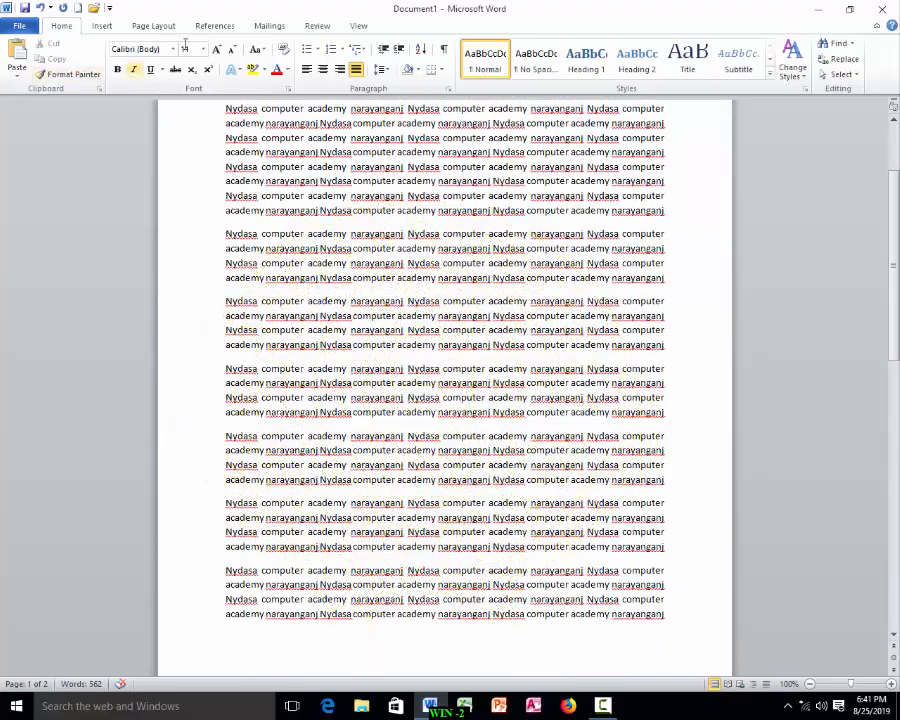
left_click(154, 27)
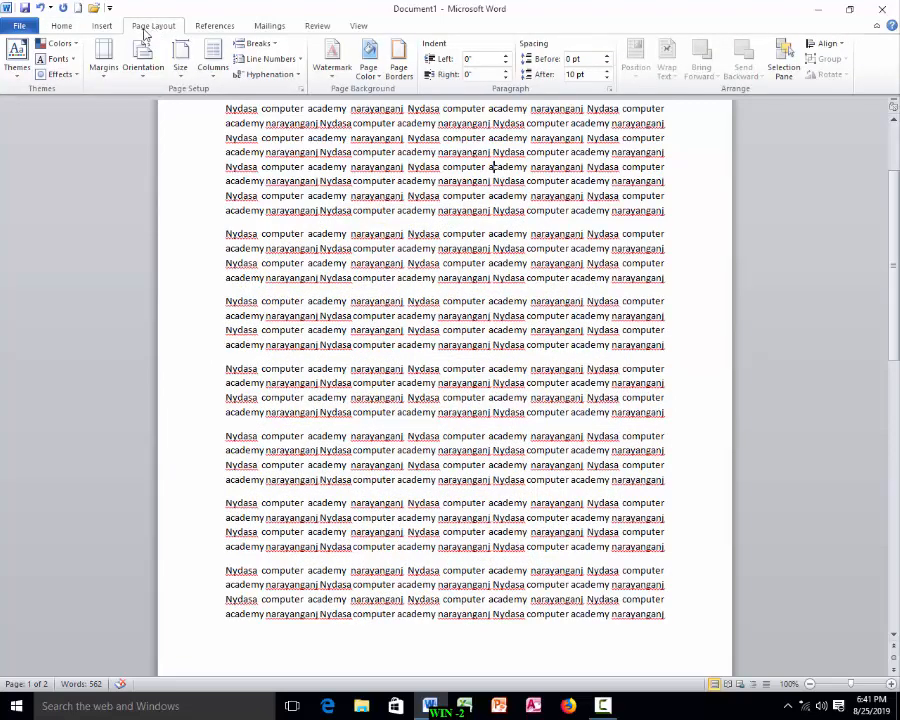
left_click(104, 80)
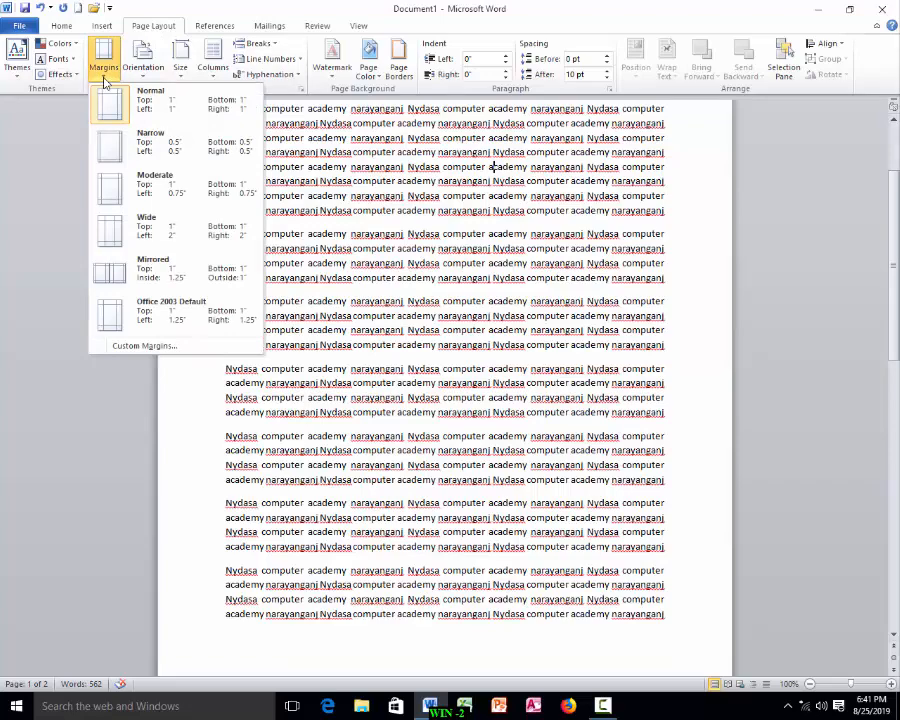
left_click(145, 346)
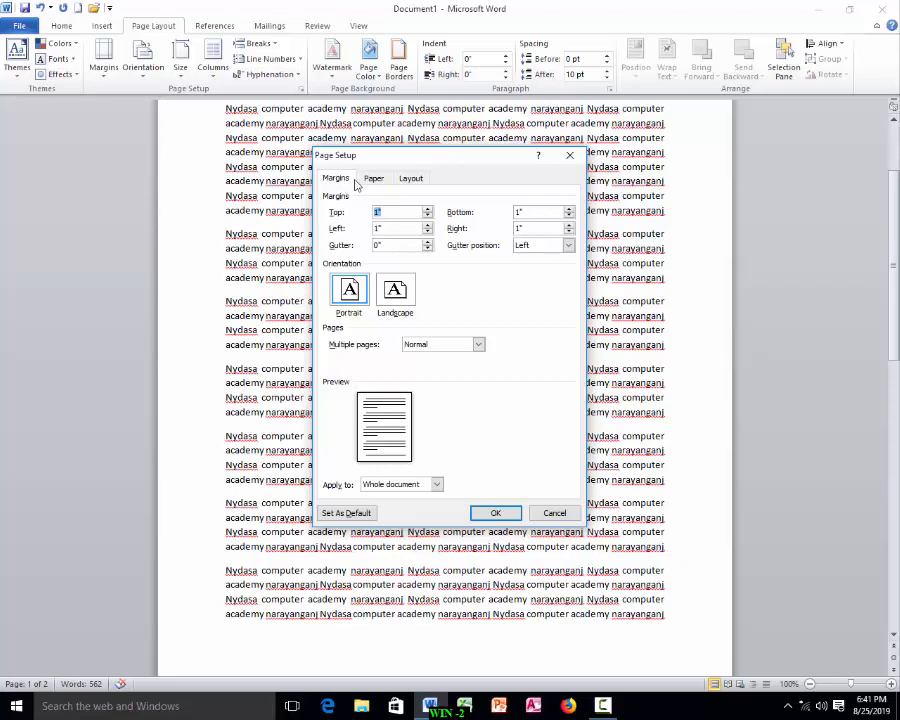
left_click(373, 179)
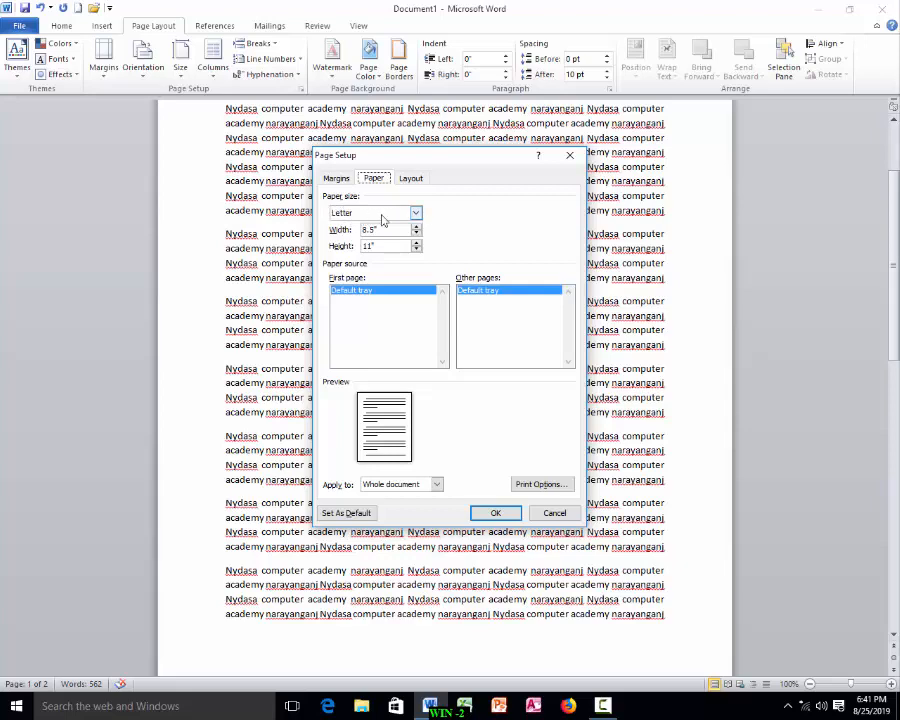
left_click(416, 214)
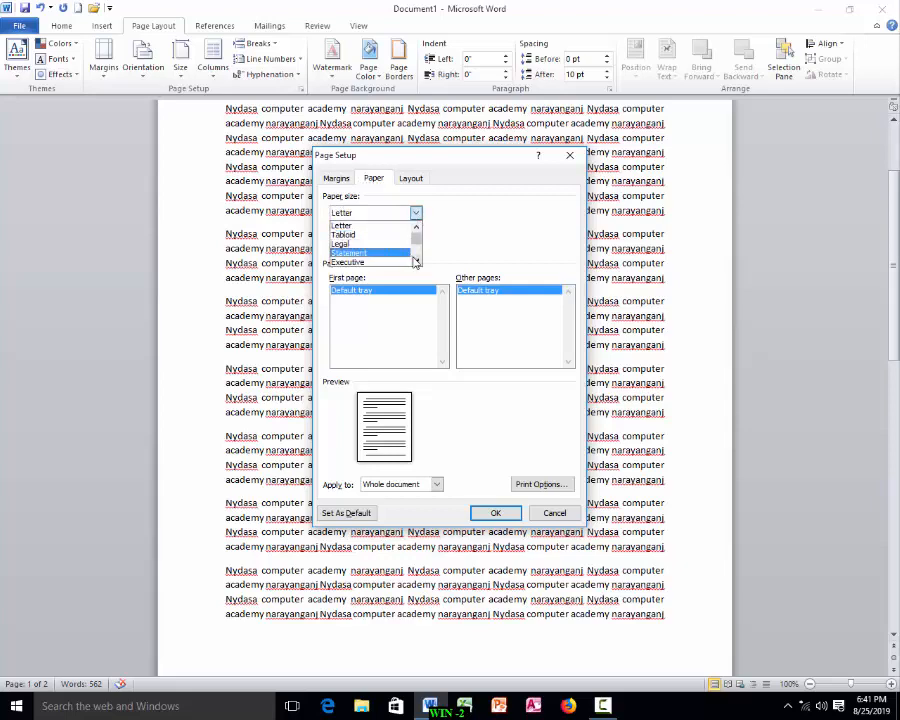
left_click(416, 261)
left_click(416, 261)
left_click(416, 261)
left_click(416, 259)
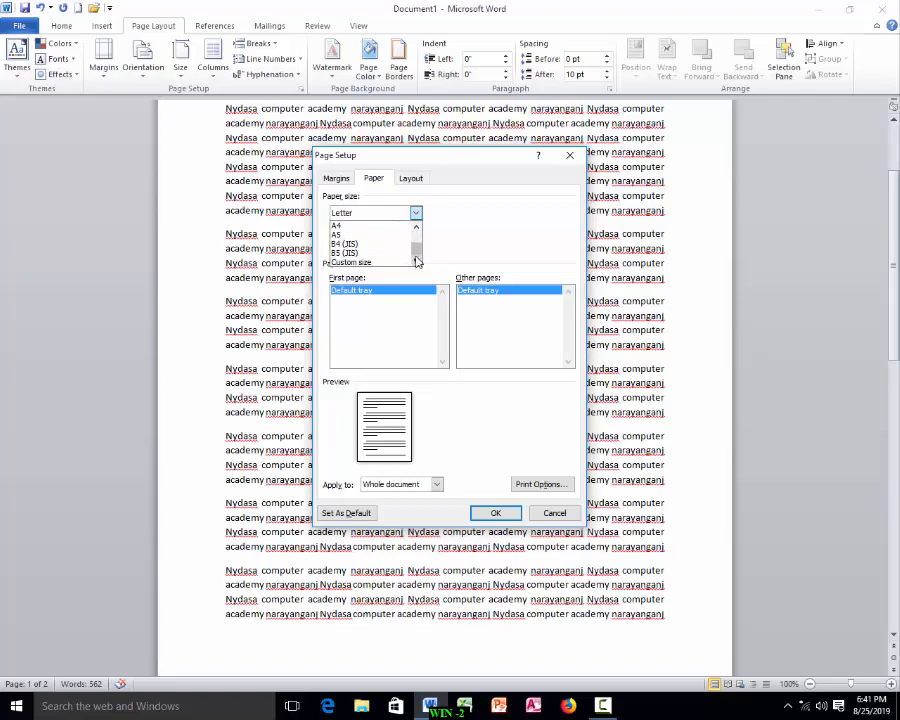
left_click(416, 228)
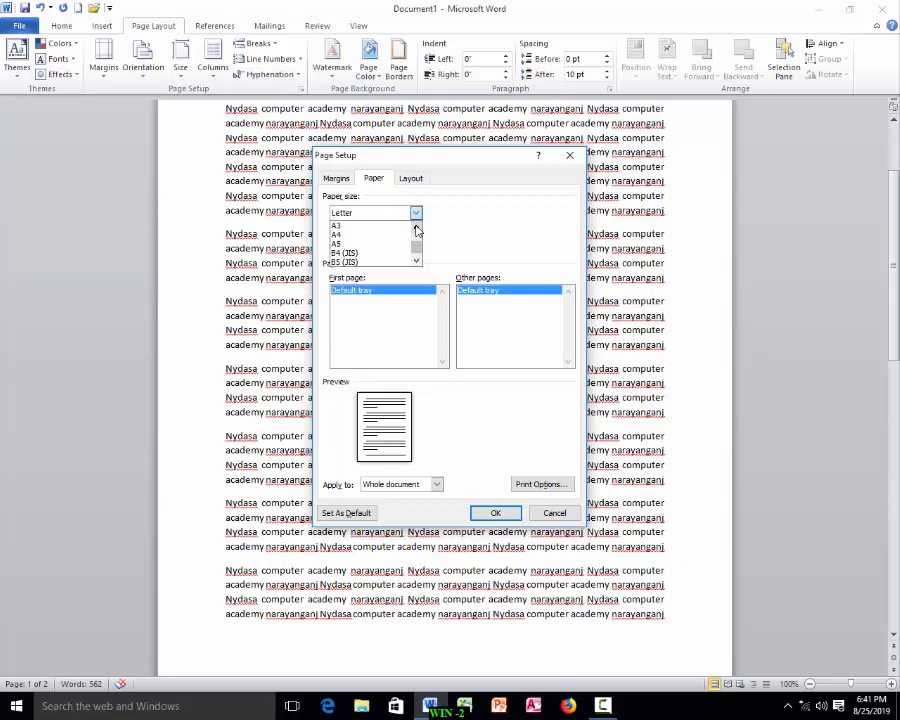
left_click(354, 236)
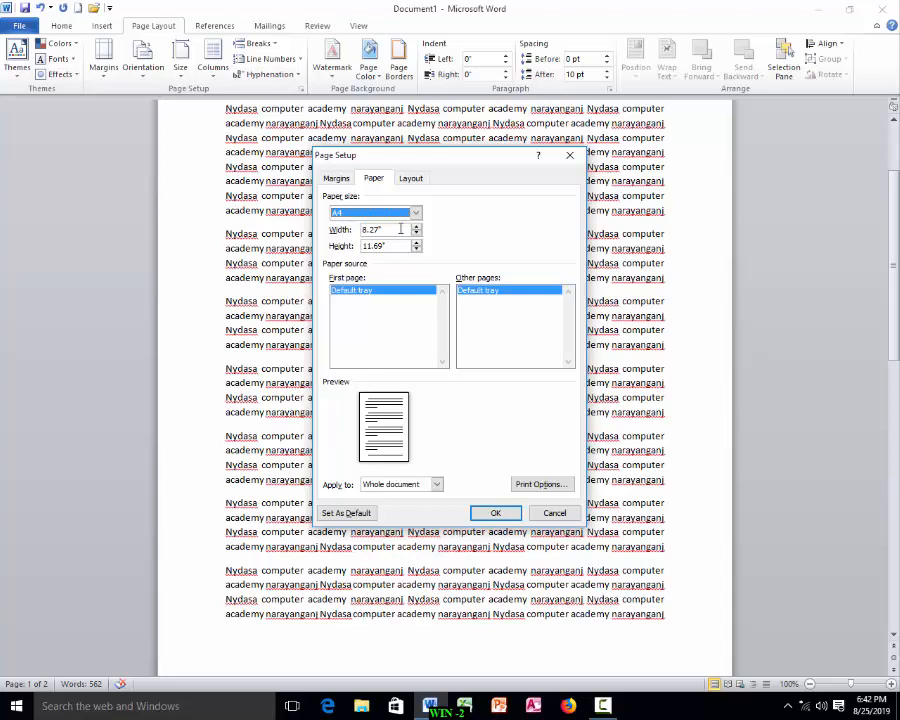
Step: Try a custom paper size of 7 by 10 inches, then reselect A4
left_click_drag(401, 229, 316, 223)
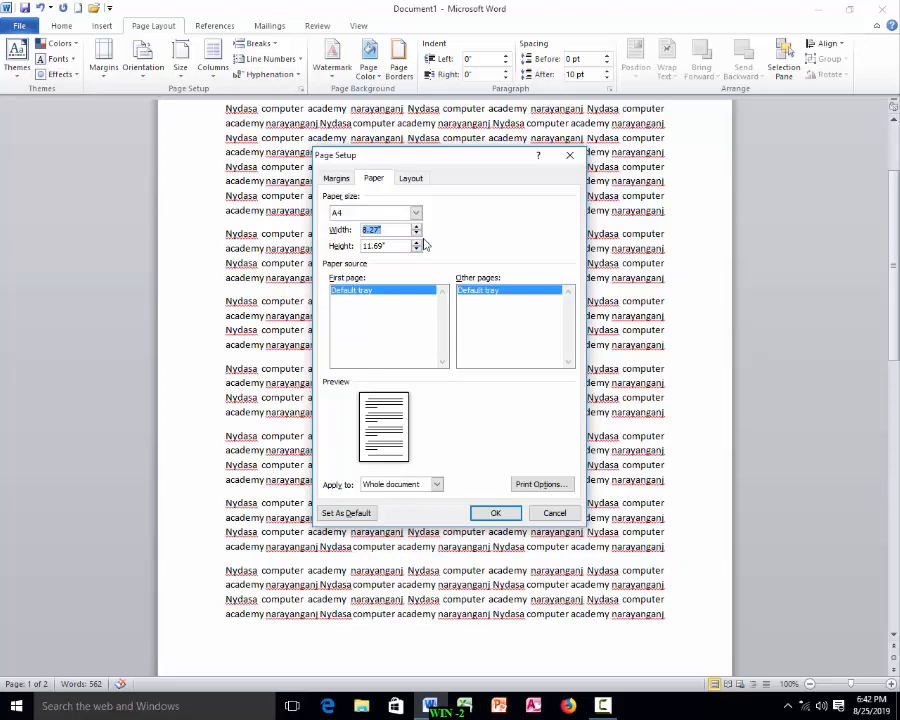
type("7")
key("Tab")
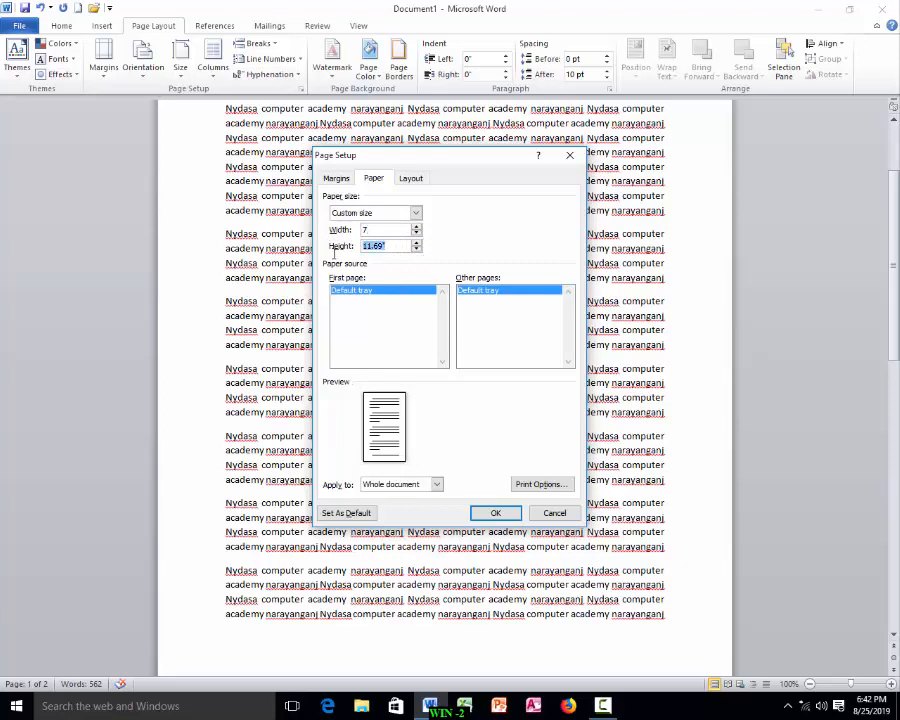
type("10")
left_click(415, 213)
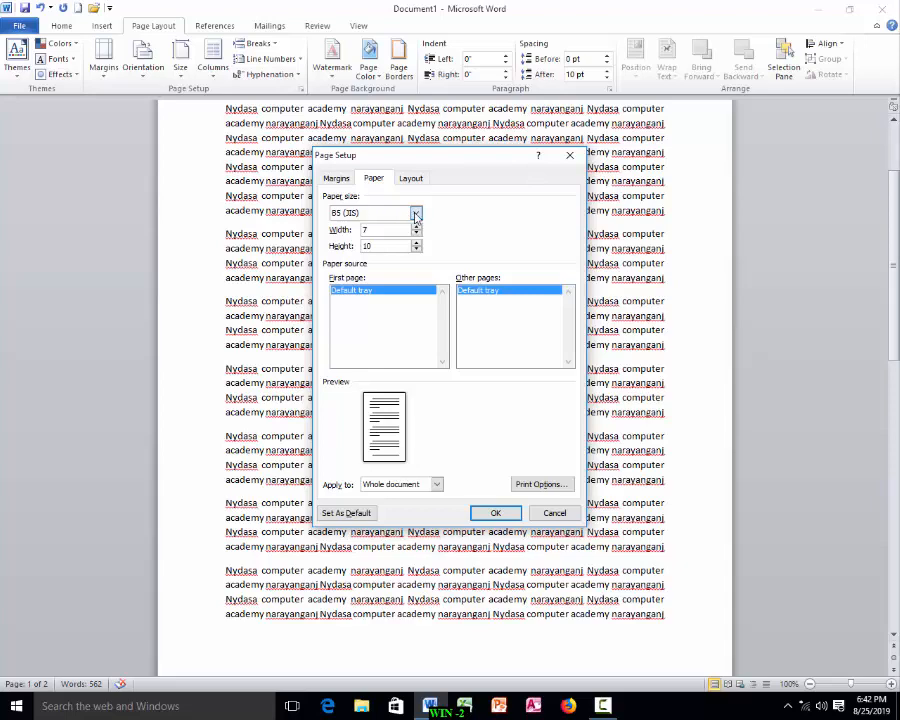
left_click(363, 235)
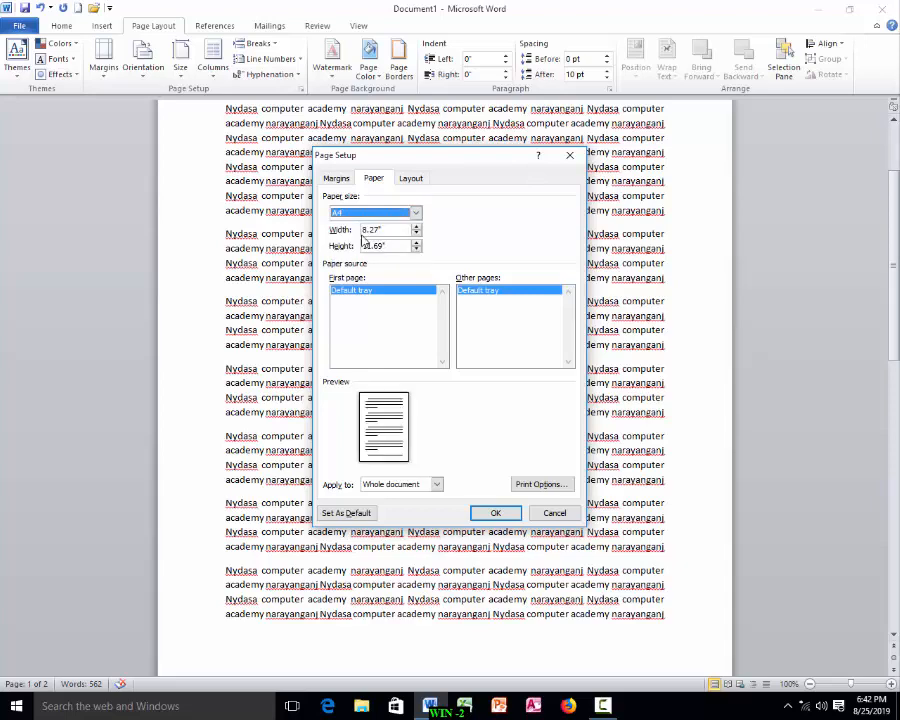
Step: Try adjusting the top margin up and down with its spinner
left_click(336, 179)
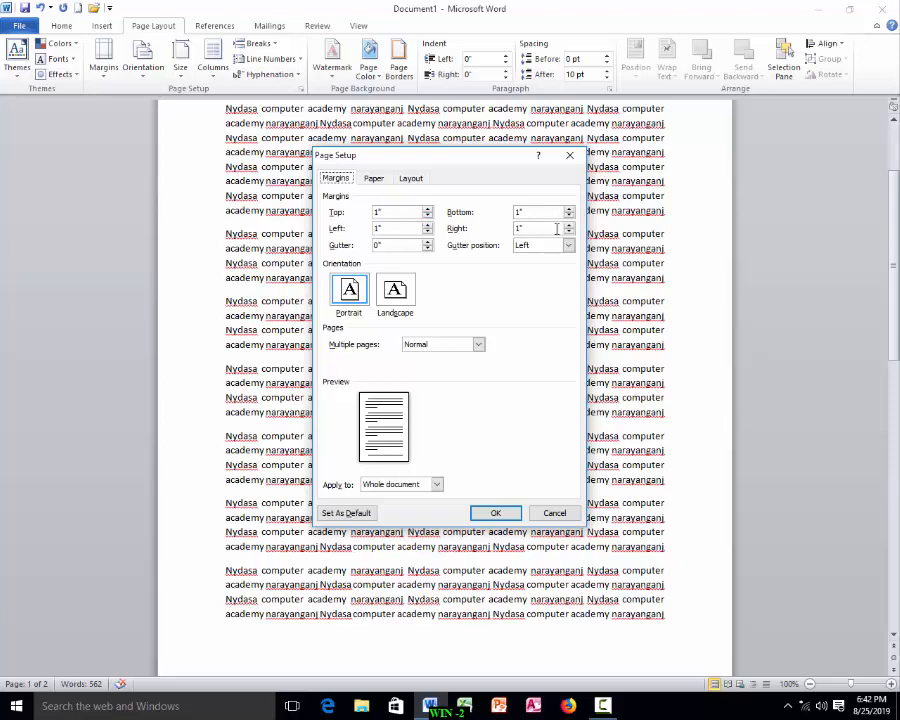
left_click(428, 210)
left_click(428, 210)
left_click(428, 210)
left_click(428, 210)
left_click(428, 210)
left_click(428, 210)
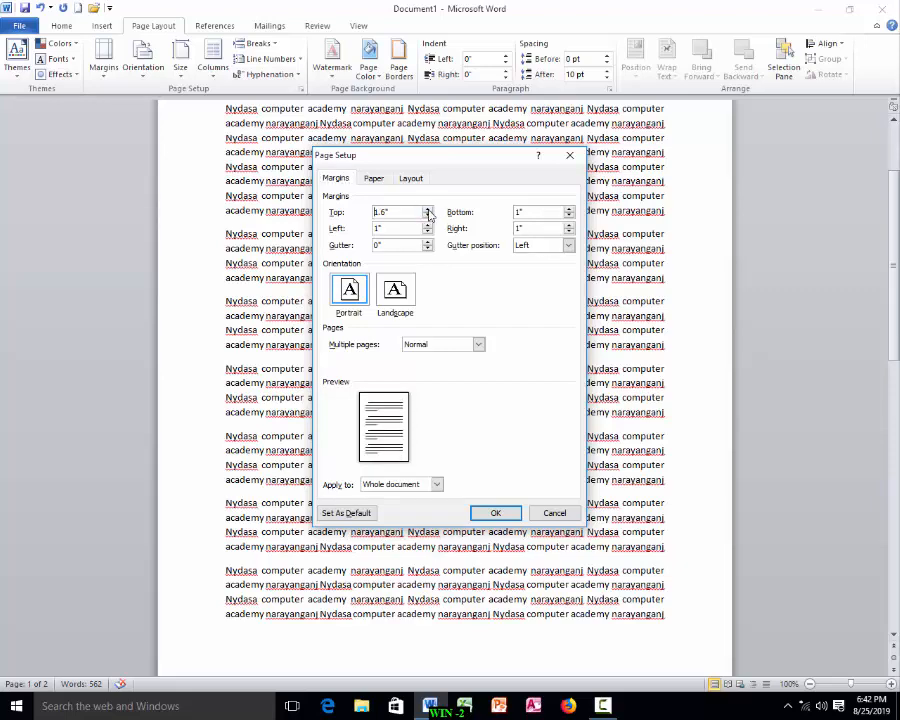
left_click(428, 216)
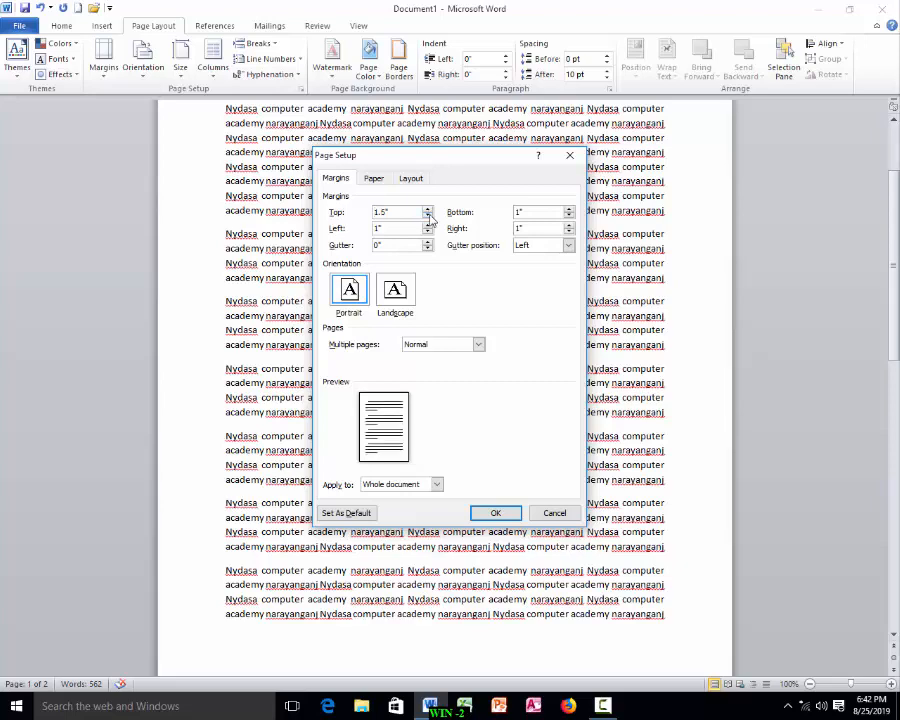
left_click(428, 216)
left_click(428, 216)
left_click(428, 216)
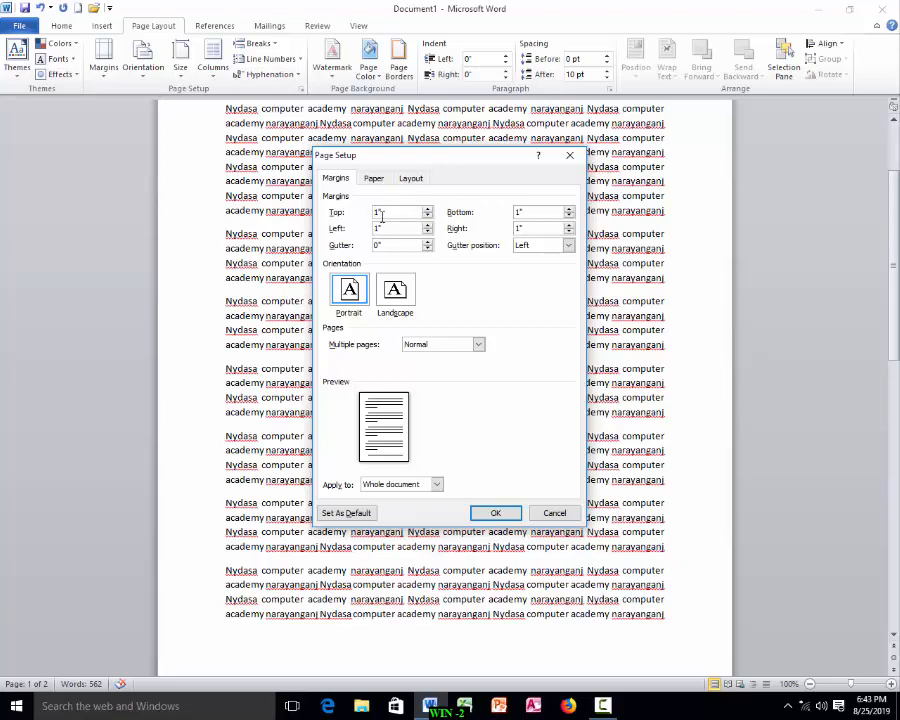
Step: Set the top margin to 4, left to 1.5 and right to 0.5 inches, and apply
double_click(380, 212)
left_click(428, 225)
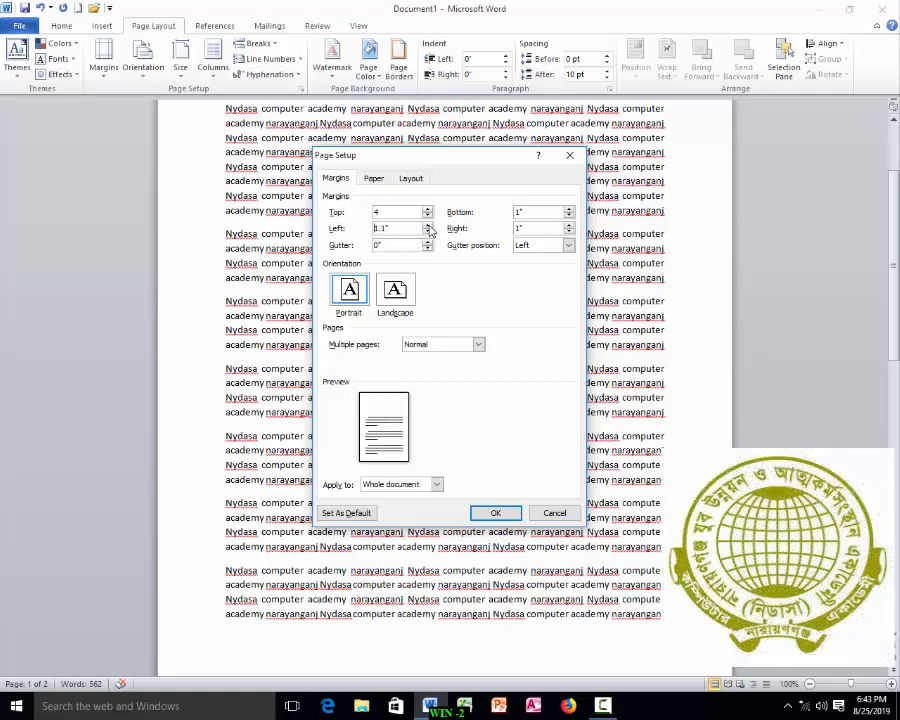
left_click(569, 232)
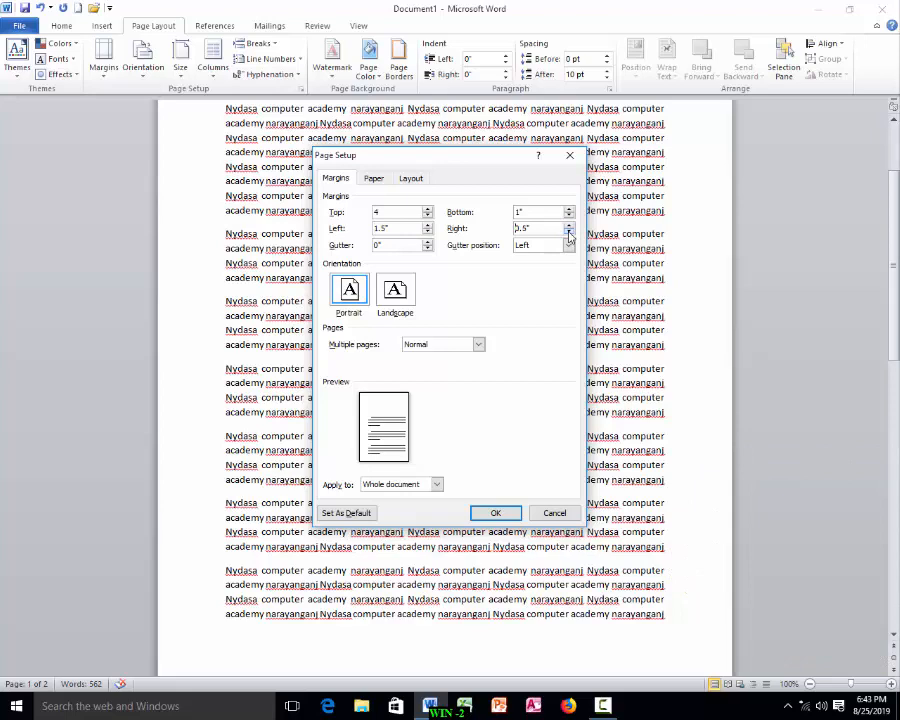
left_click(495, 513)
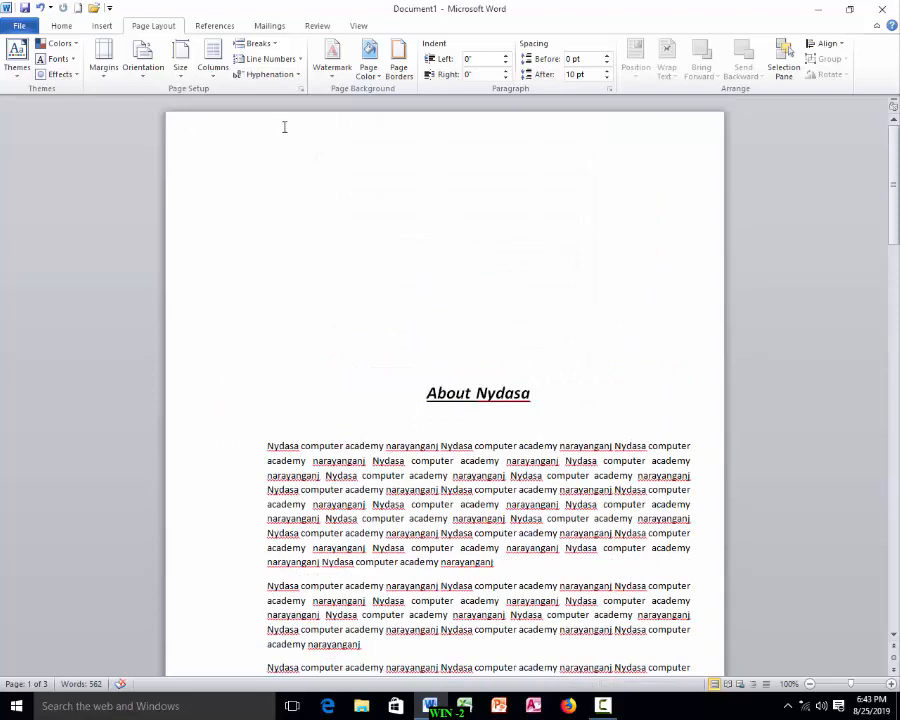
Step: Reopen custom margins and reduce the top margin to 1 inch, then apply
left_click_drag(289, 130, 590, 171)
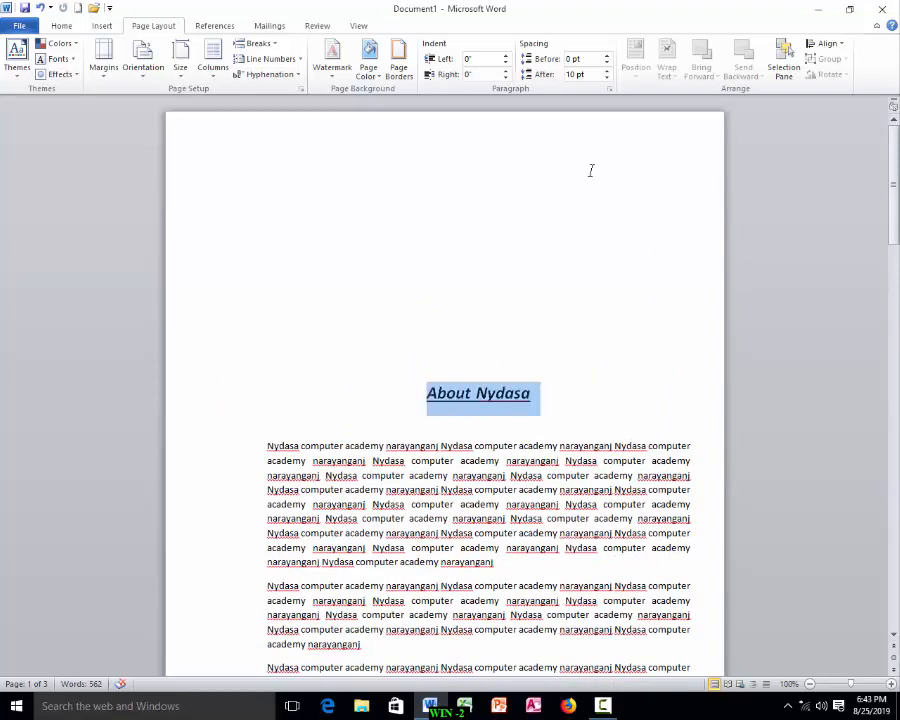
left_click(518, 183)
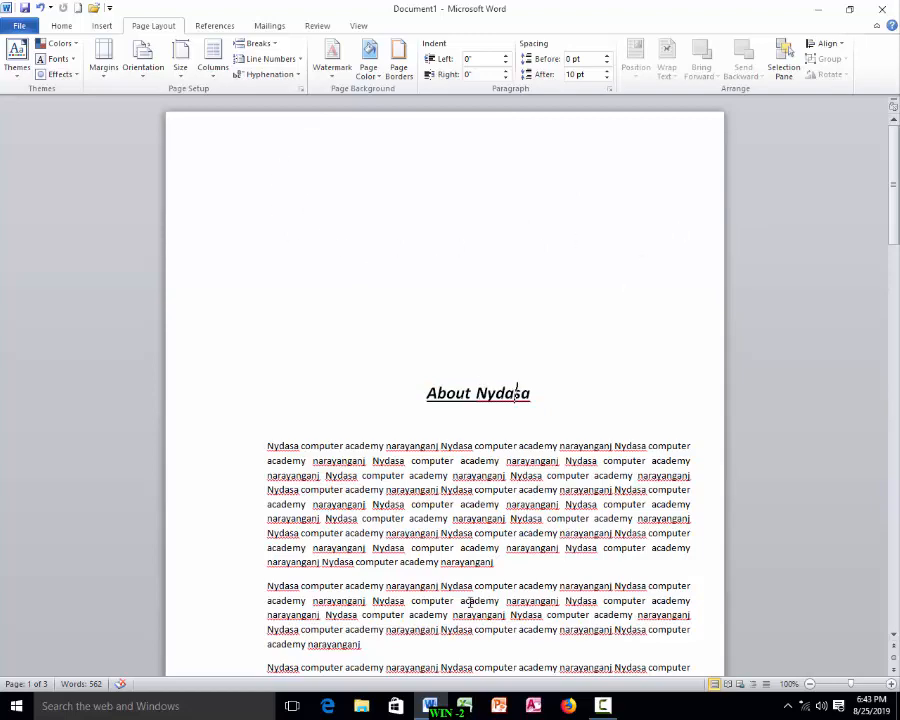
left_click(109, 80)
left_click(140, 386)
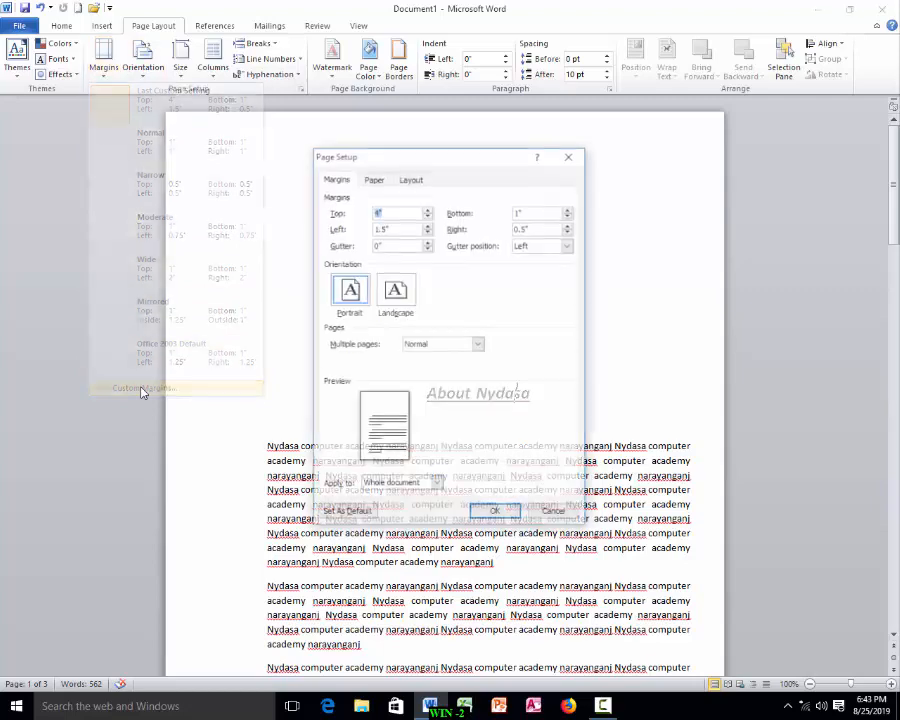
type("3.3")
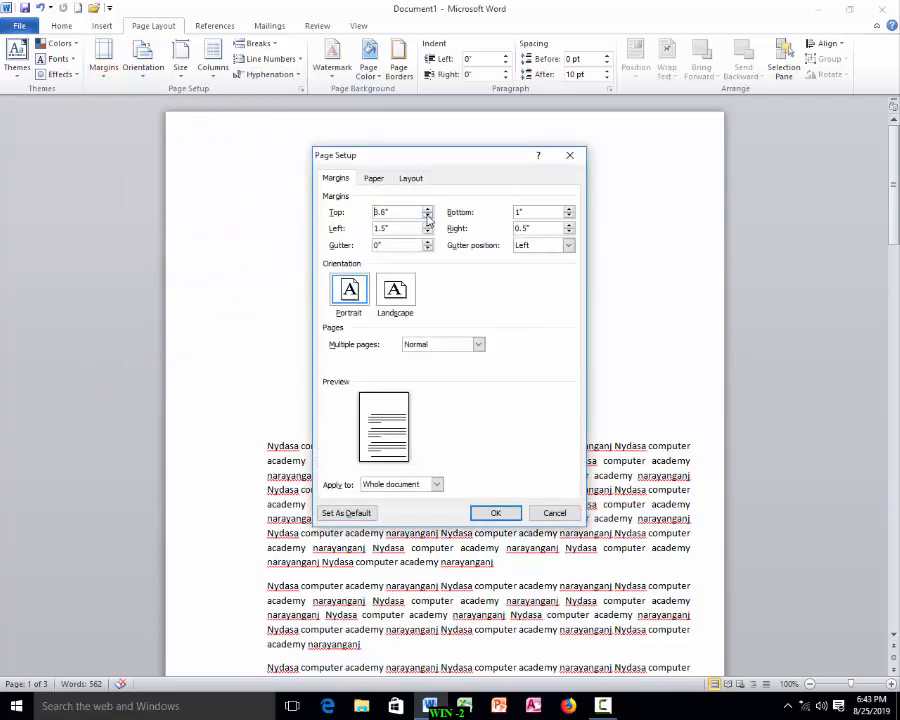
left_click(428, 217)
left_click(428, 217)
left_click(428, 217)
left_click(428, 217)
left_click(428, 217)
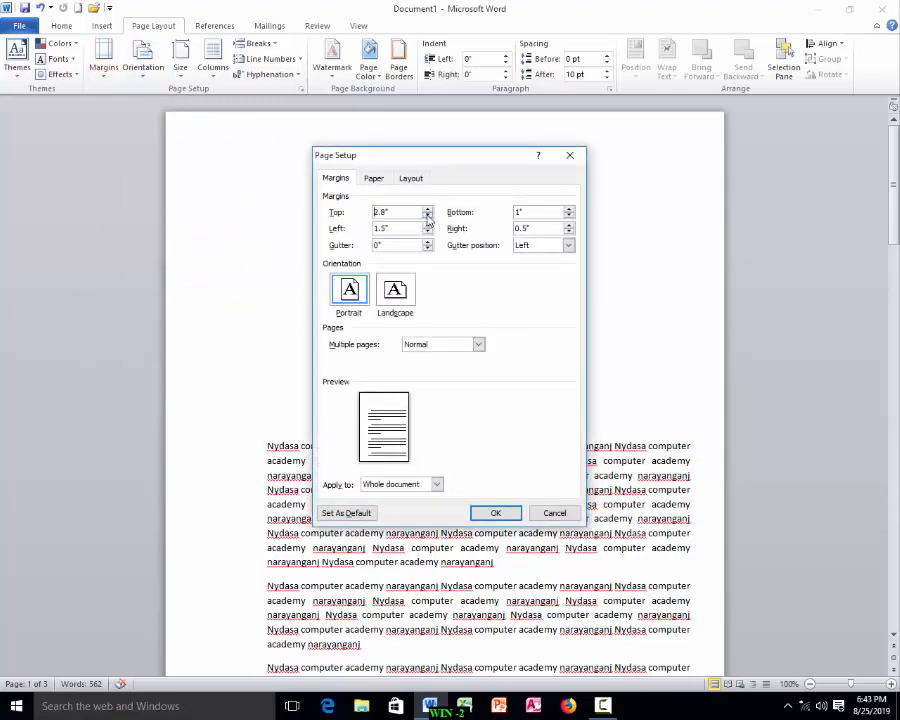
left_click(428, 217)
left_click(428, 217)
left_click(428, 217)
left_click(428, 217)
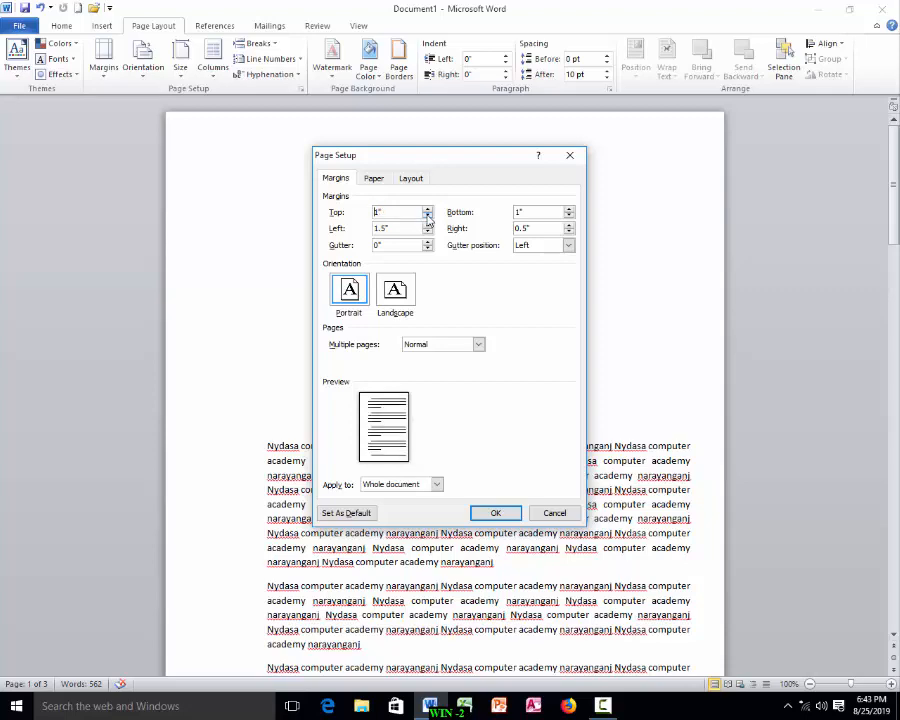
left_click(495, 512)
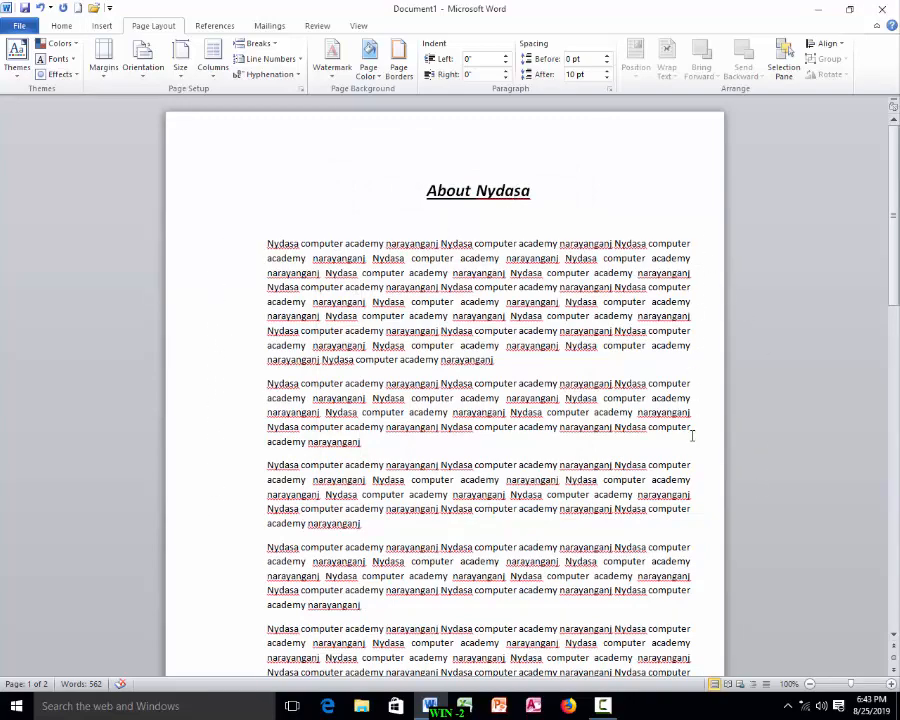
Step: Reopen custom margins, set the bottom margin to 0.5 and the top margin to 2 inches, and apply
scroll(656, 397, "down", 4)
scroll(650, 399, "down", 3)
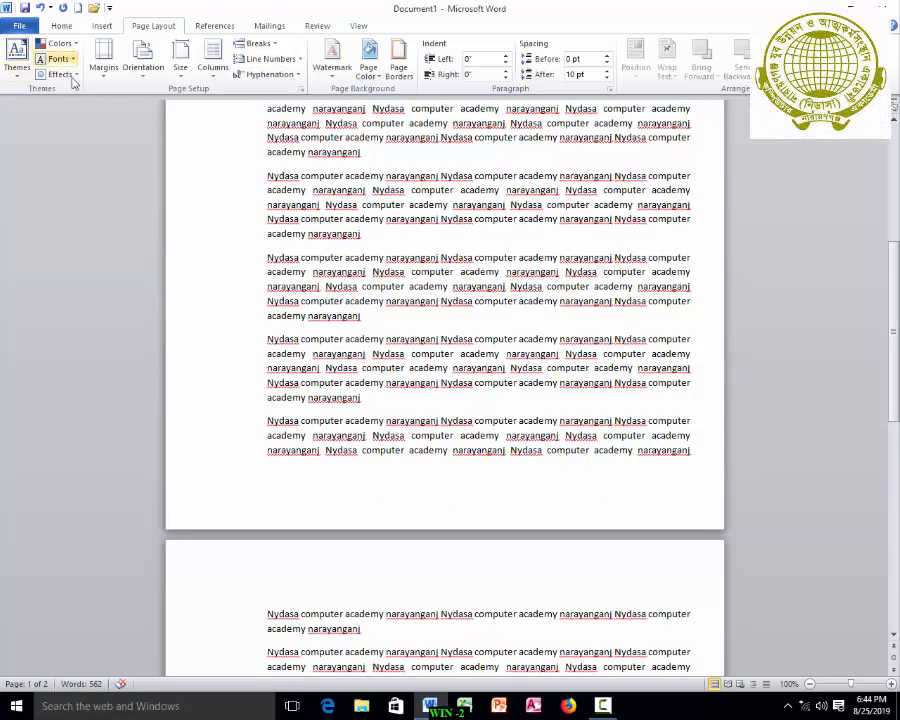
left_click(108, 70)
left_click(128, 388)
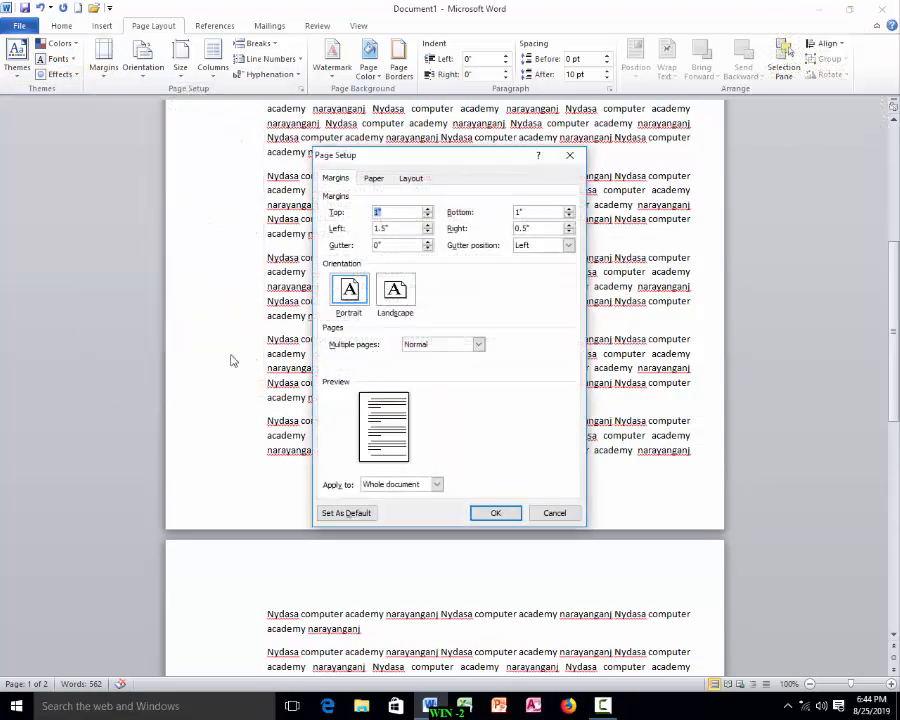
left_click(569, 216)
left_click(569, 216)
left_click(569, 216)
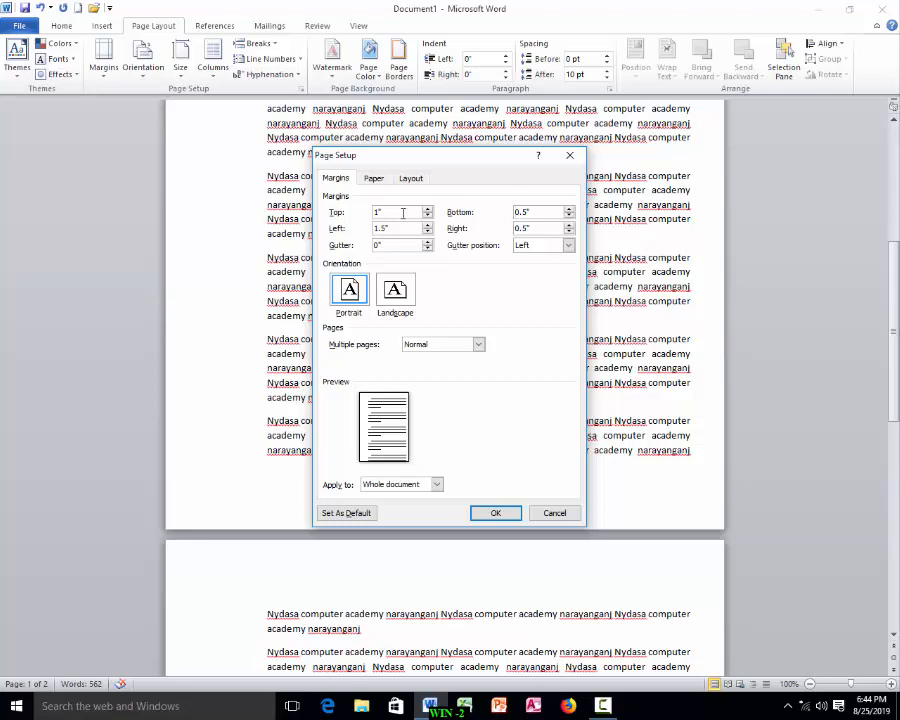
left_click(428, 209)
left_click(428, 209)
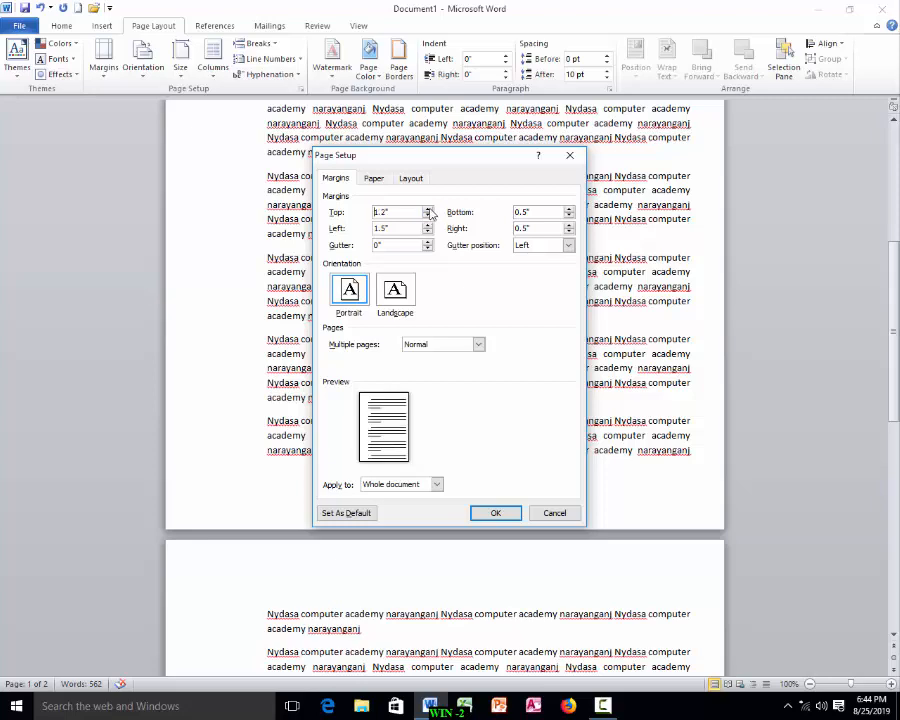
left_click(428, 209)
left_click(428, 209)
left_click(428, 209)
left_click(428, 209)
left_click(428, 209)
left_click(428, 209)
left_click(428, 209)
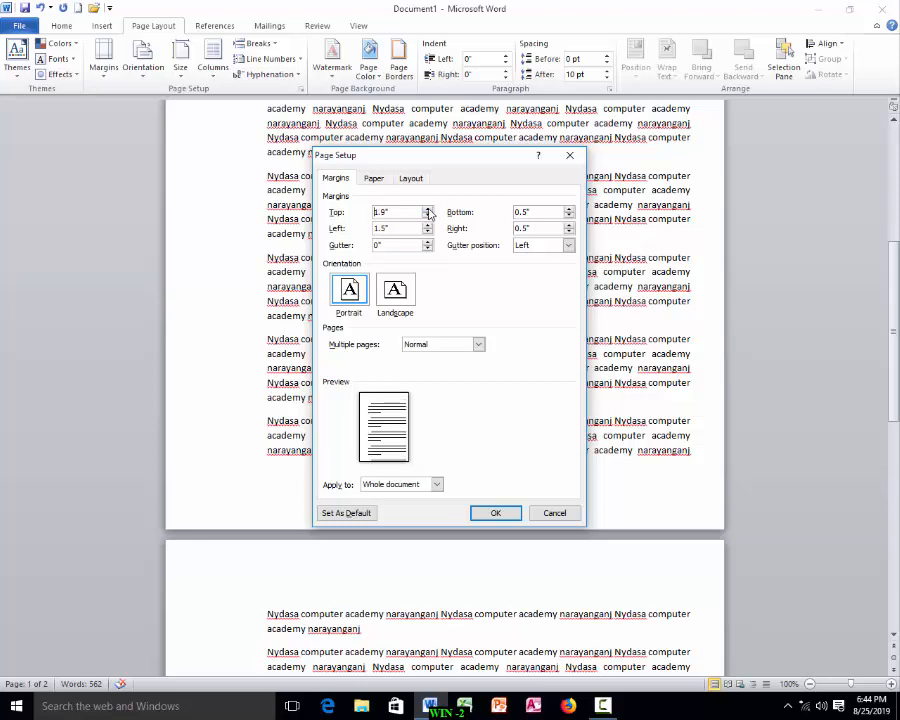
left_click(428, 209)
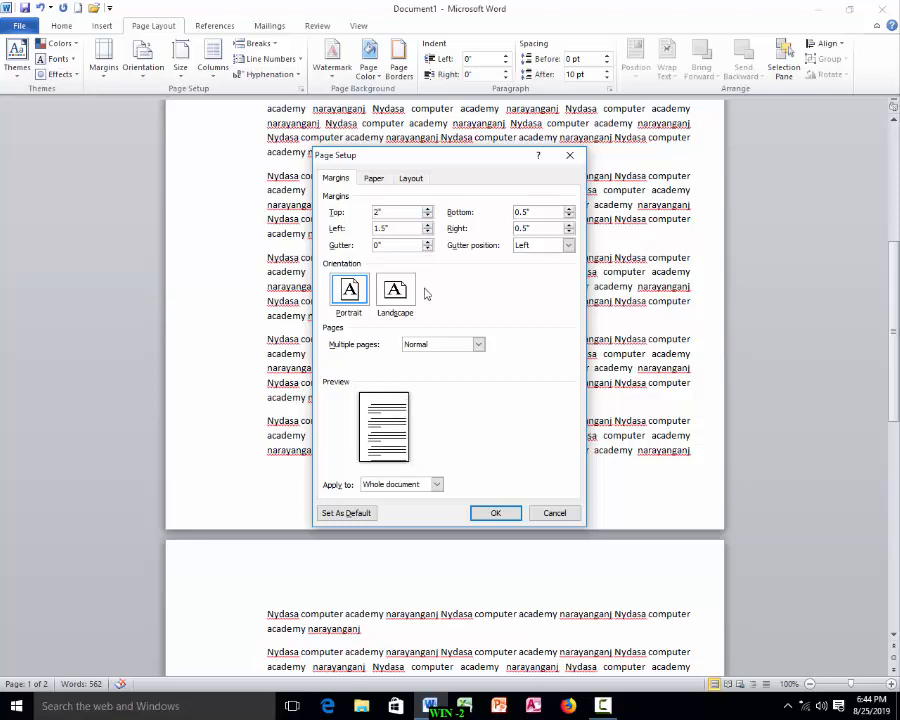
left_click(490, 512)
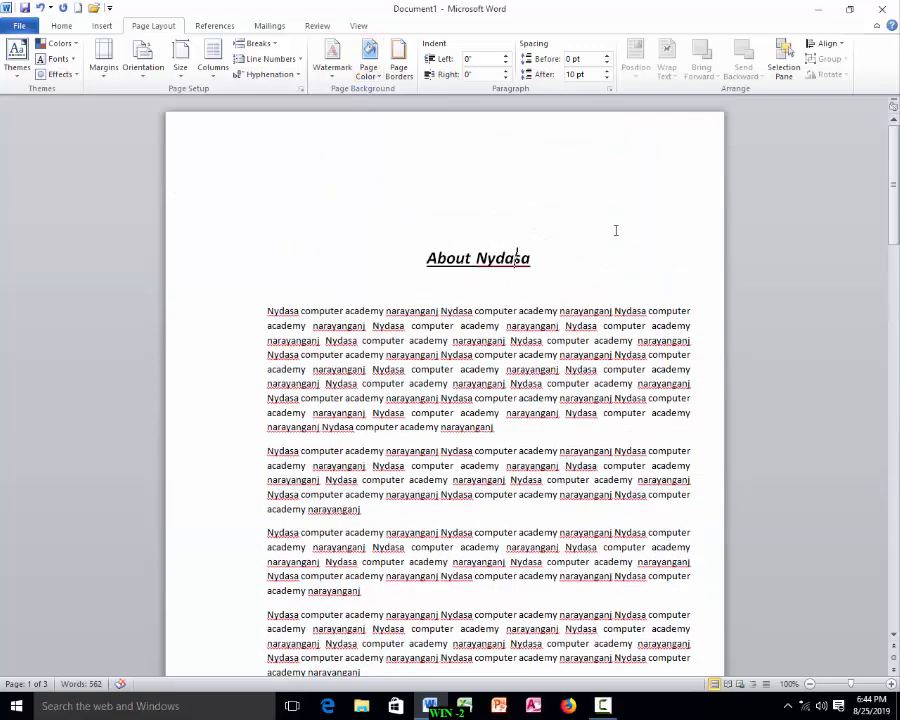
Step: Reopen custom margins and reduce the top margin to 1 inch
left_click(100, 78)
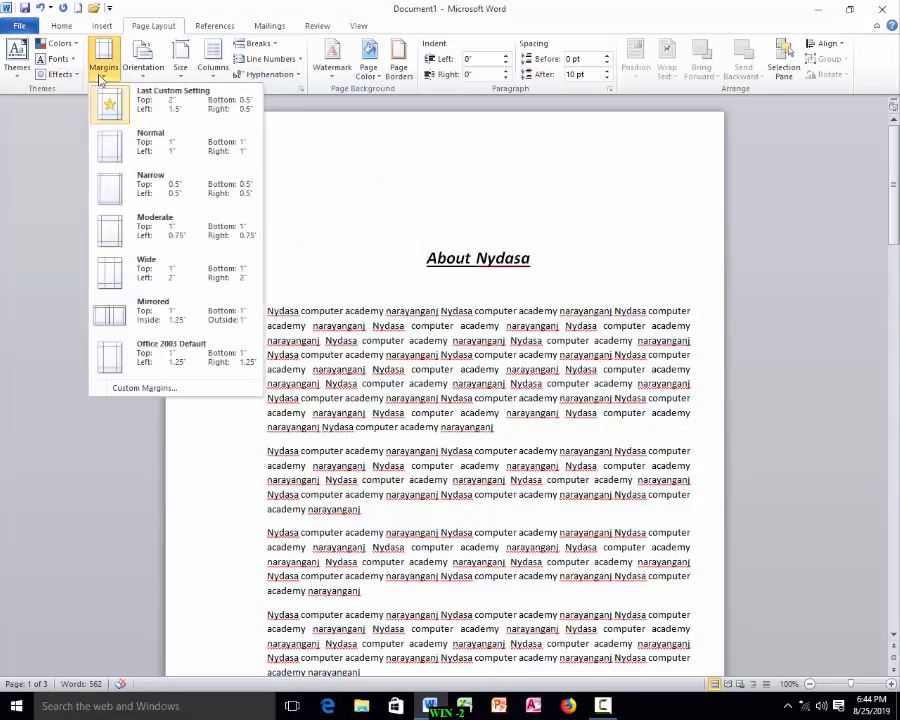
left_click(134, 388)
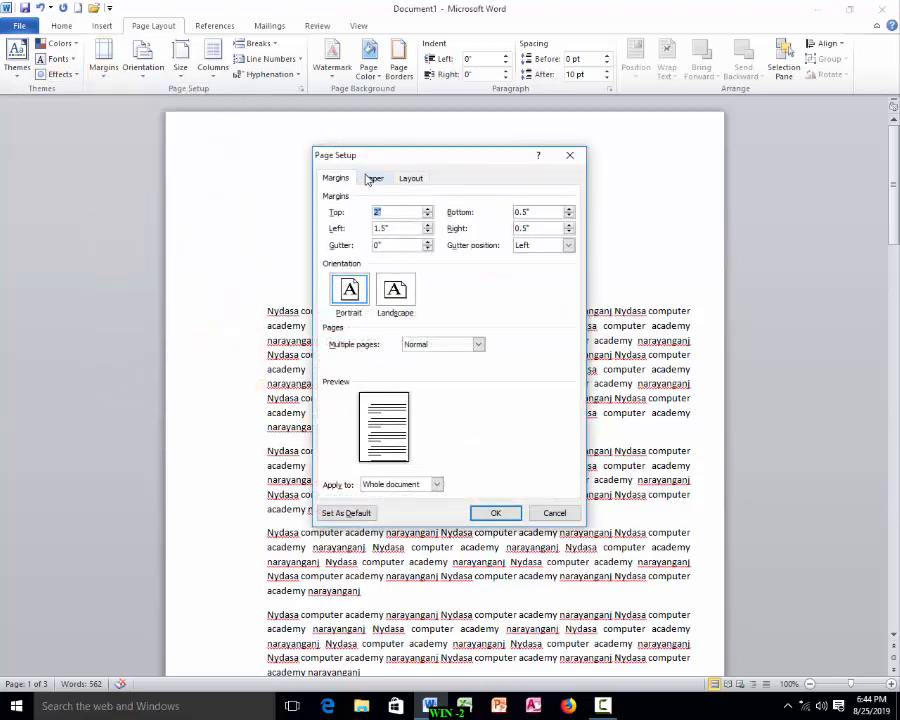
left_click(372, 178)
left_click(336, 179)
left_click(427, 216)
left_click(427, 216)
left_click(427, 216)
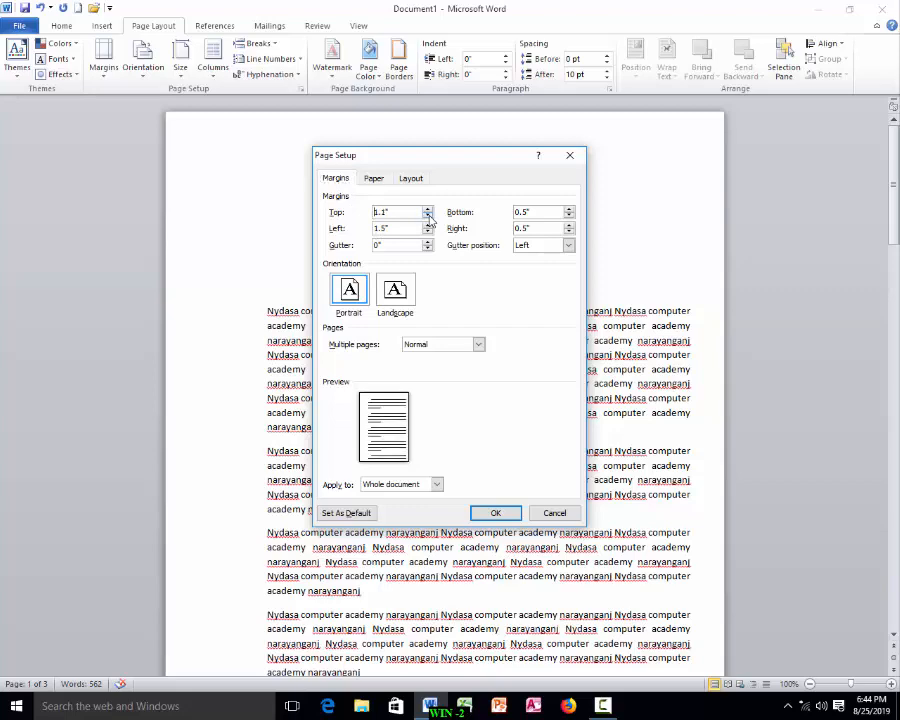
left_click(428, 217)
left_click(428, 217)
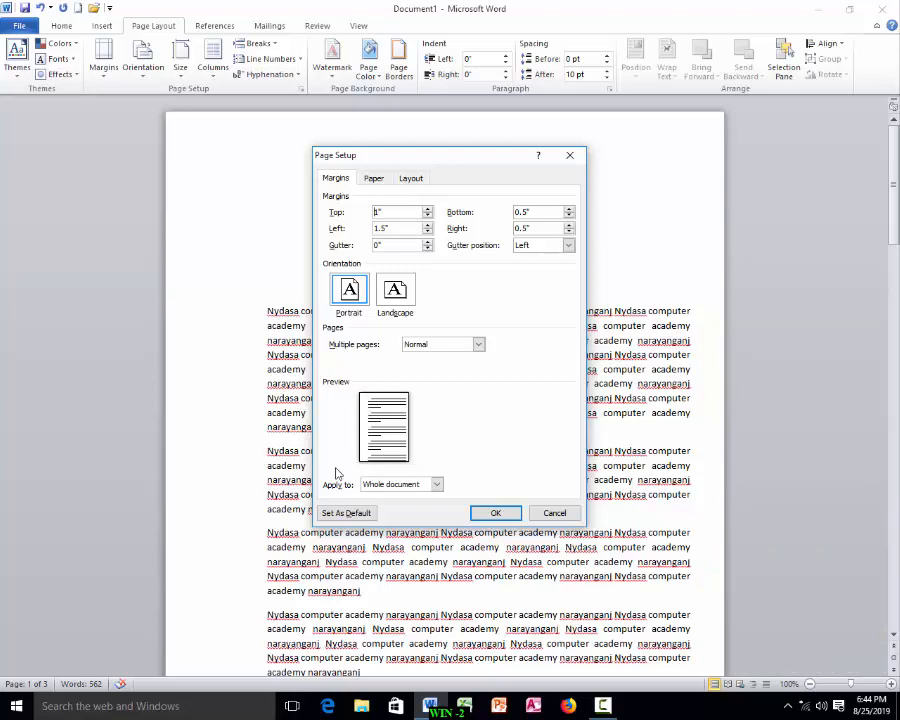
Step: Try a 0.4 inch gutter and switch the gutter position to Top and back to Left
left_click(428, 242)
left_click(428, 242)
left_click(428, 242)
left_click(428, 242)
left_click(428, 242)
left_click(427, 249)
left_click(427, 249)
left_click(427, 249)
left_click(427, 249)
left_click(427, 249)
left_click(427, 241)
left_click(427, 241)
left_click(427, 241)
left_click(427, 241)
left_click(568, 247)
left_click(540, 265)
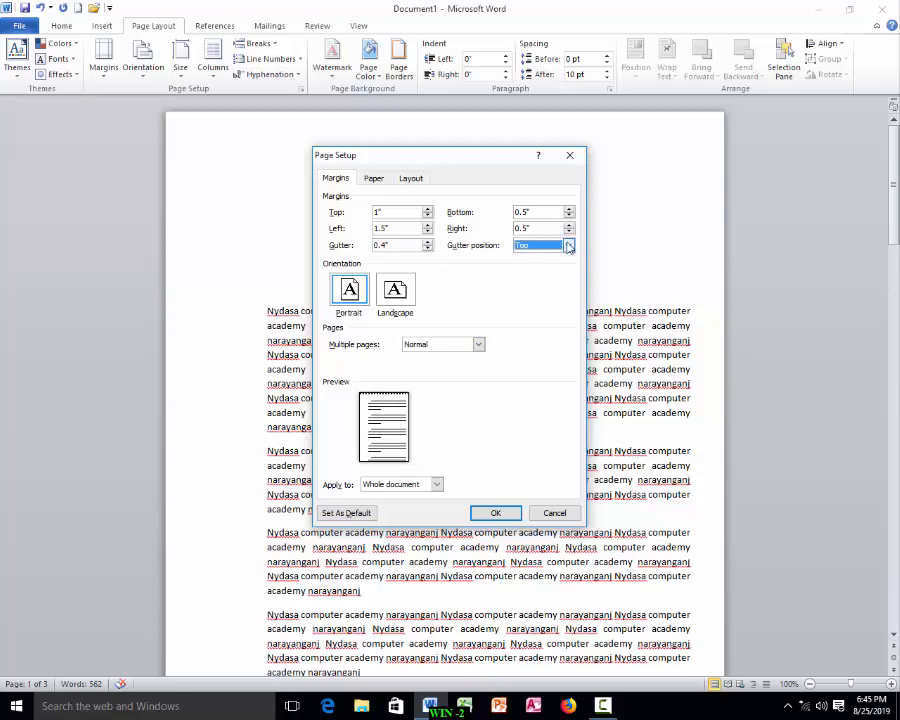
left_click(568, 245)
left_click(531, 264)
key("Up")
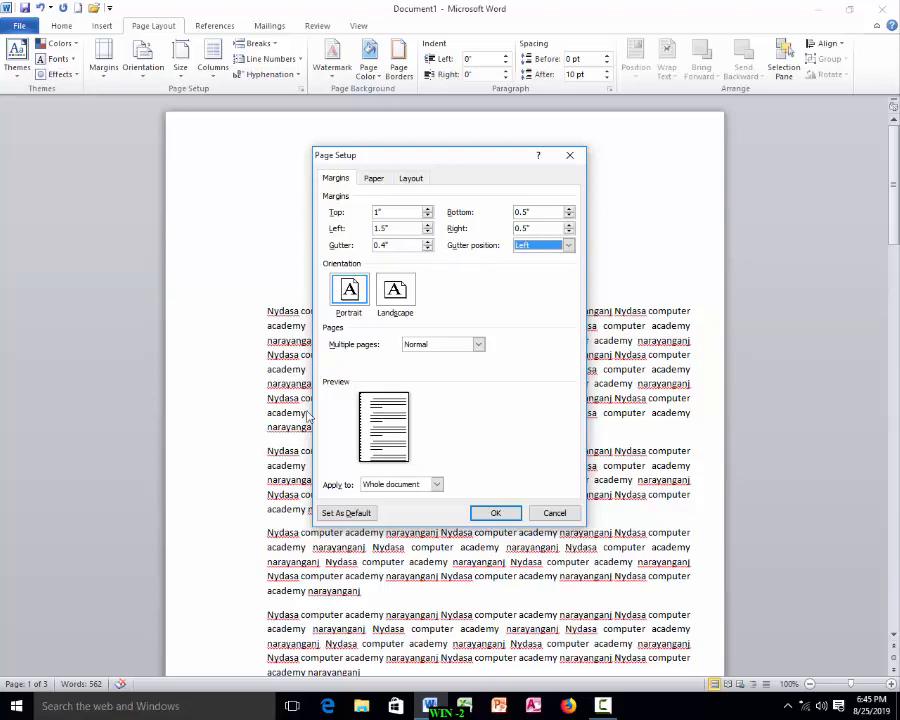
Step: Switch the page to Landscape orientation, reset the gutter to 0 inches and apply
left_click(394, 291)
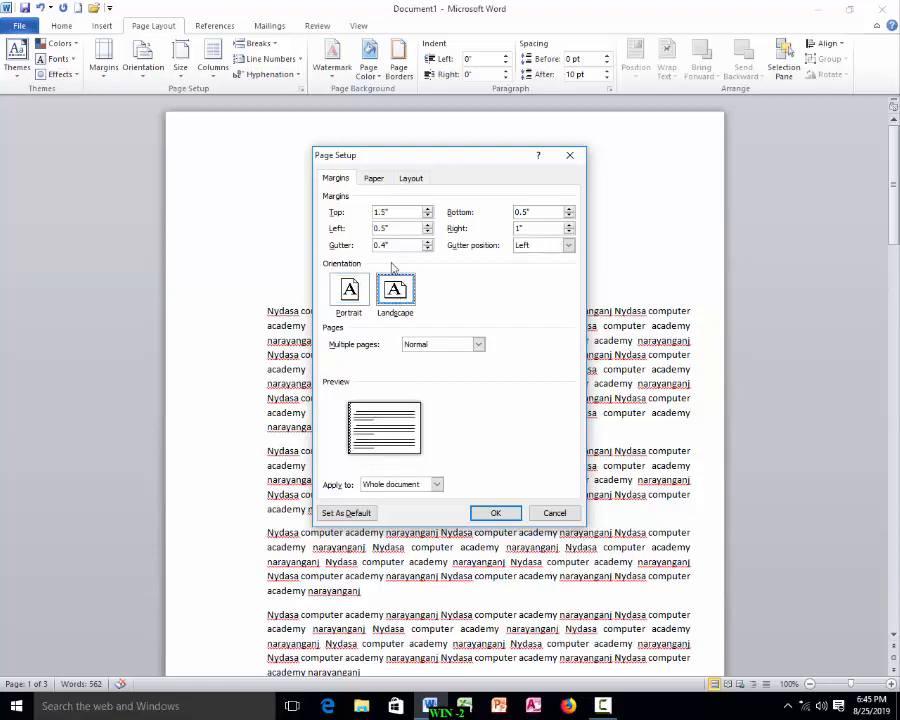
left_click(427, 248)
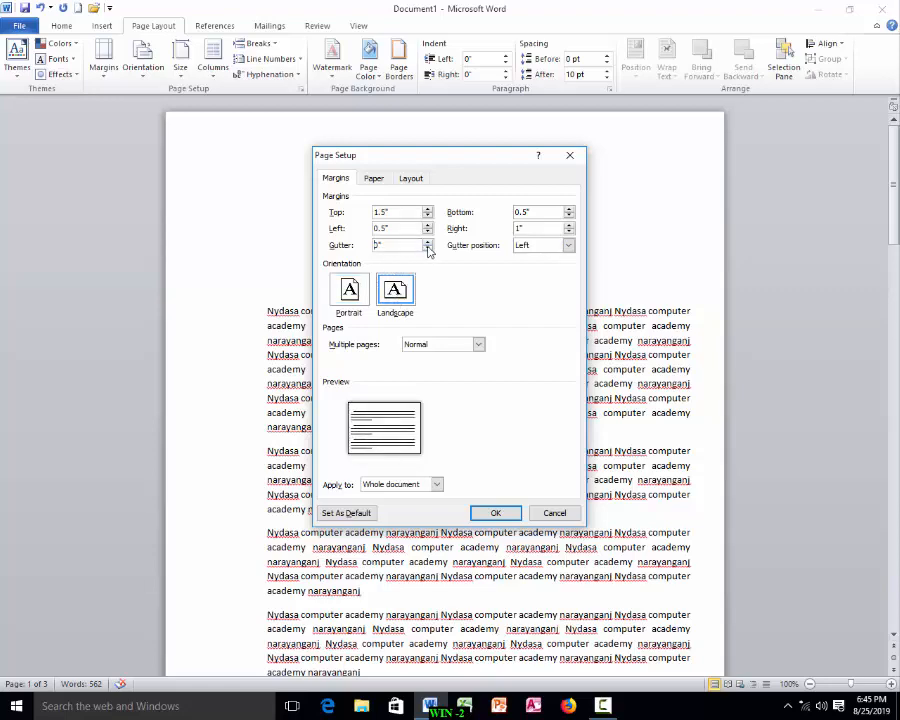
left_click(494, 512)
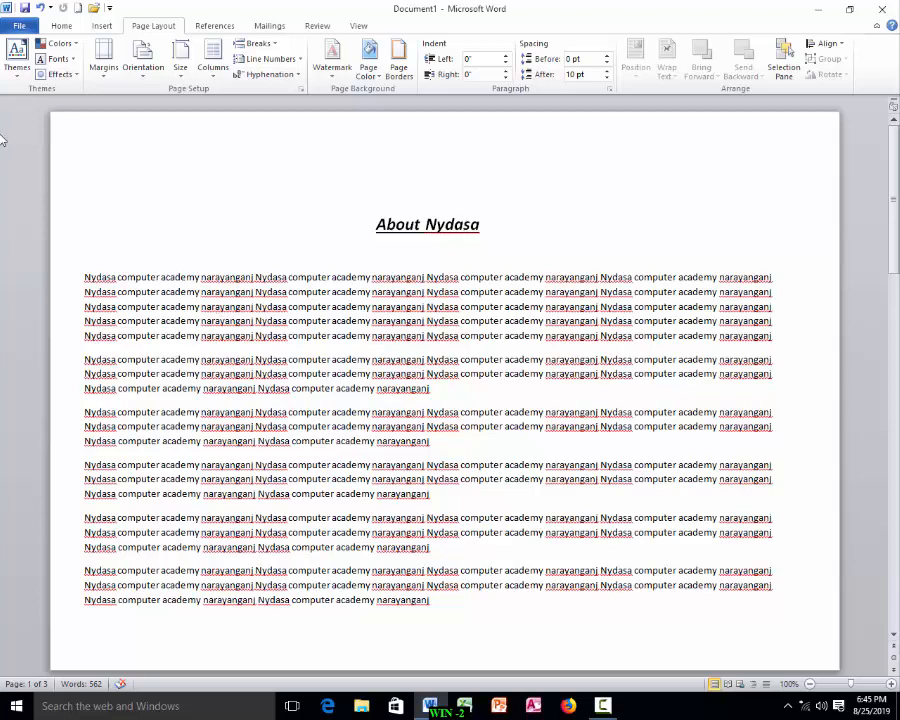
Step: Reopen custom margins, switch the page back to Portrait orientation and apply
left_click(105, 80)
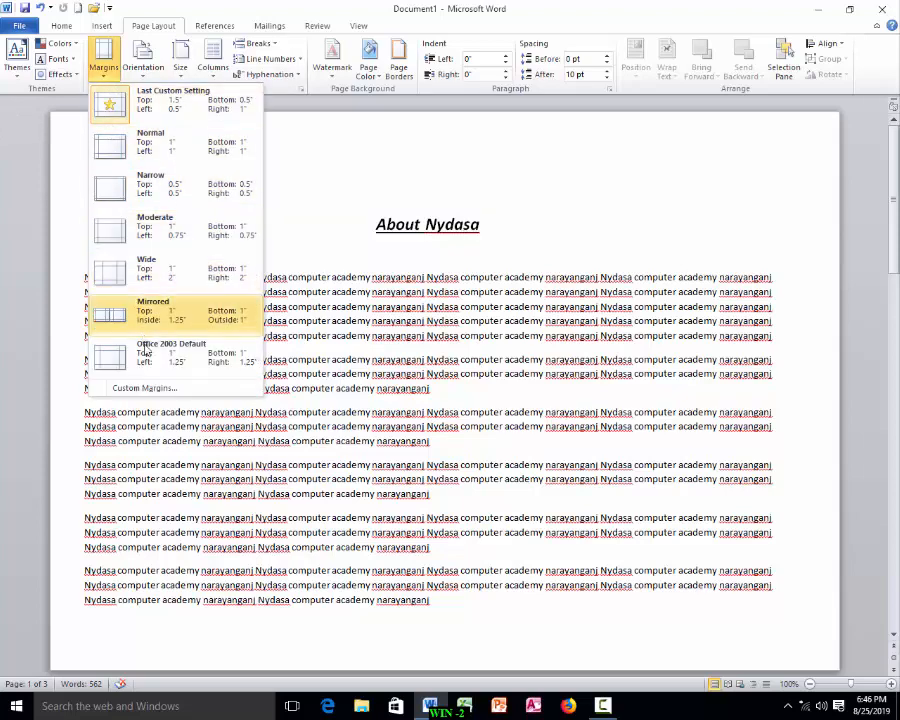
left_click(148, 388)
left_click(360, 291)
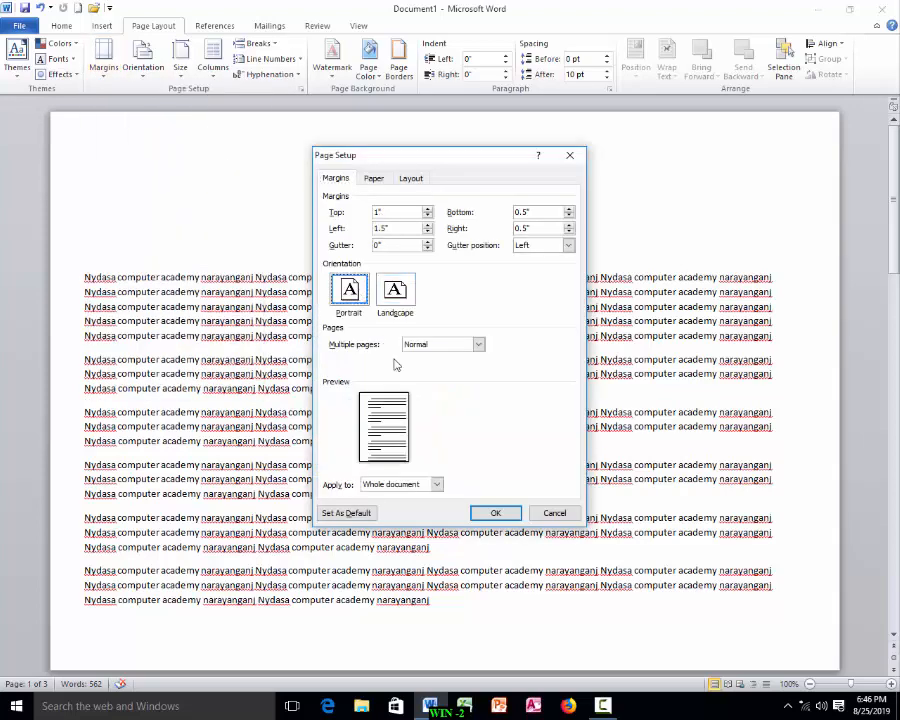
left_click(497, 513)
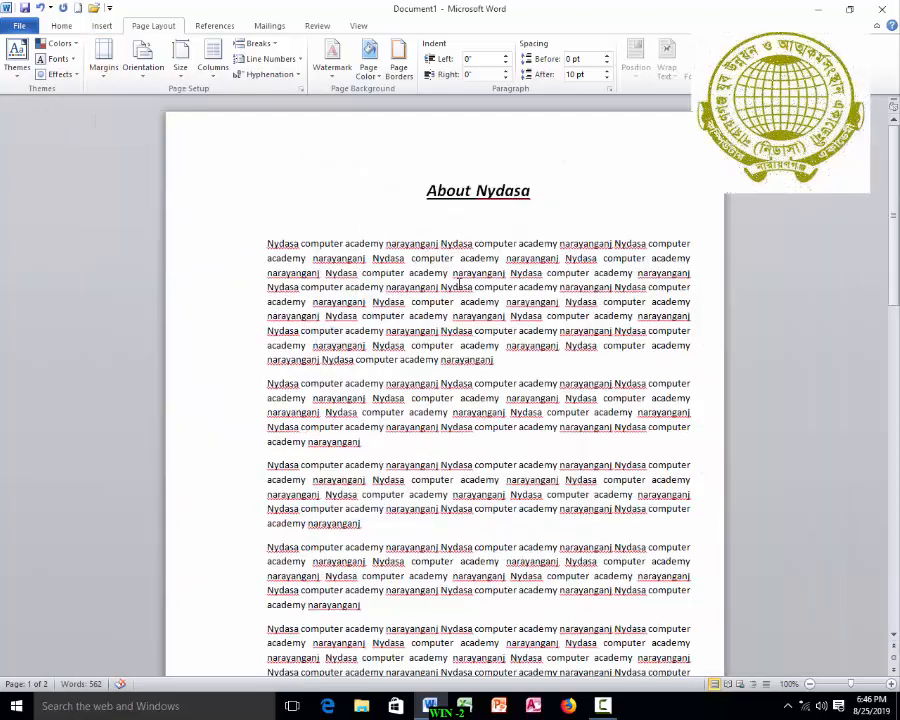
scroll(446, 357, "down", 10)
scroll(451, 357, "up", 10)
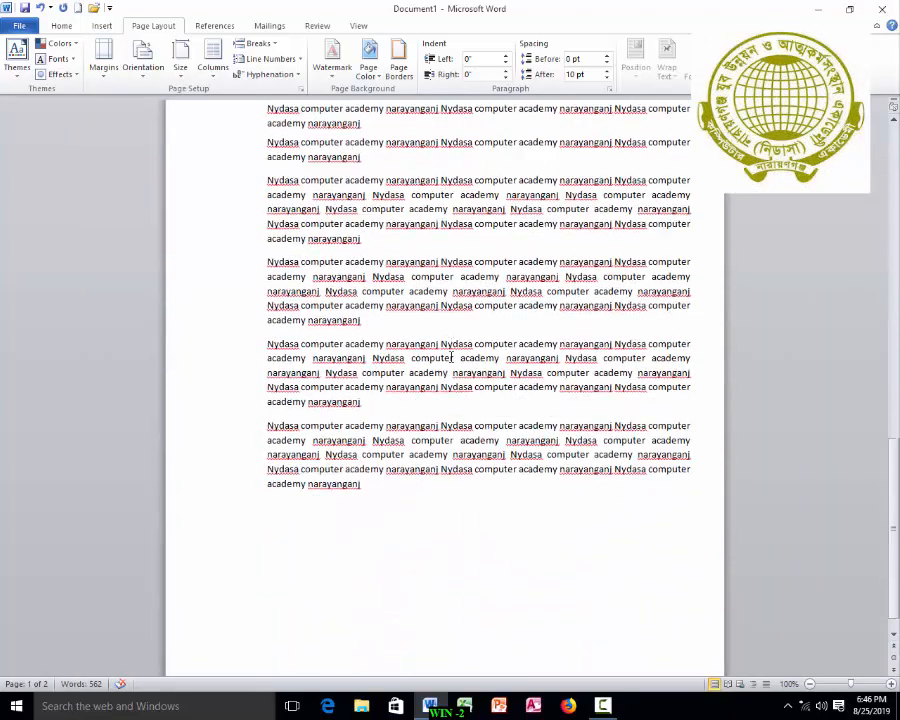
scroll(451, 357, "up", 1)
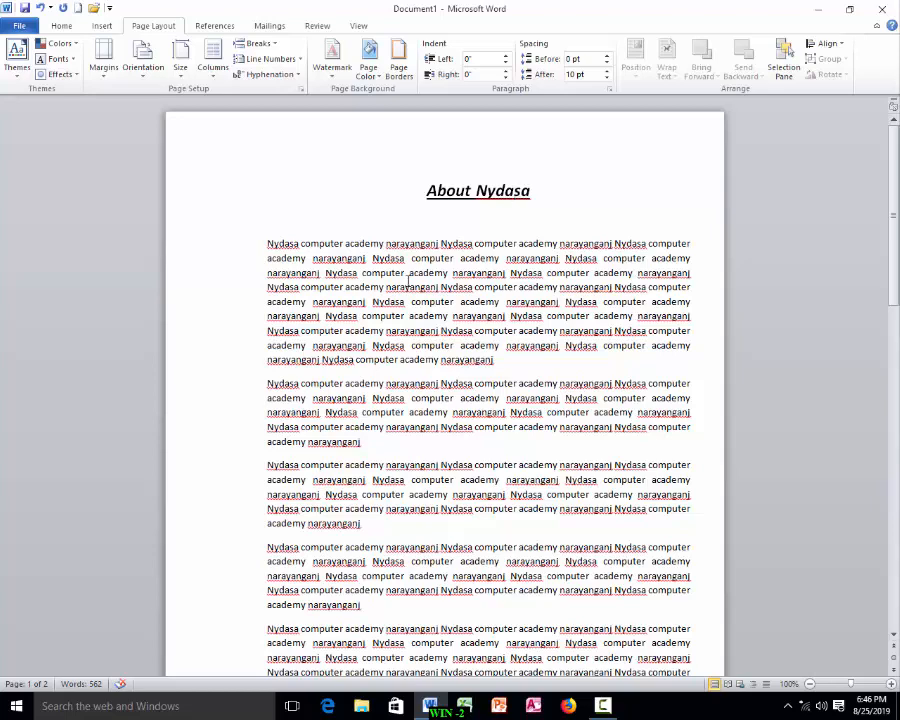
Step: Create a new blank document and set its top margin to 1.5 and left margin to 1.1 inches
key("ctrl+n")
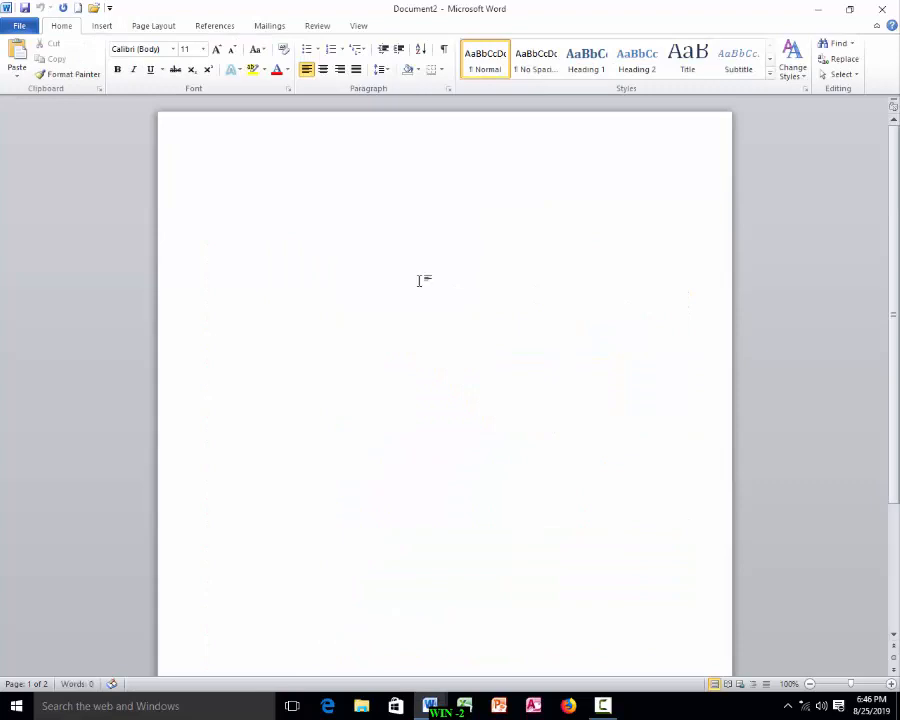
left_click(155, 28)
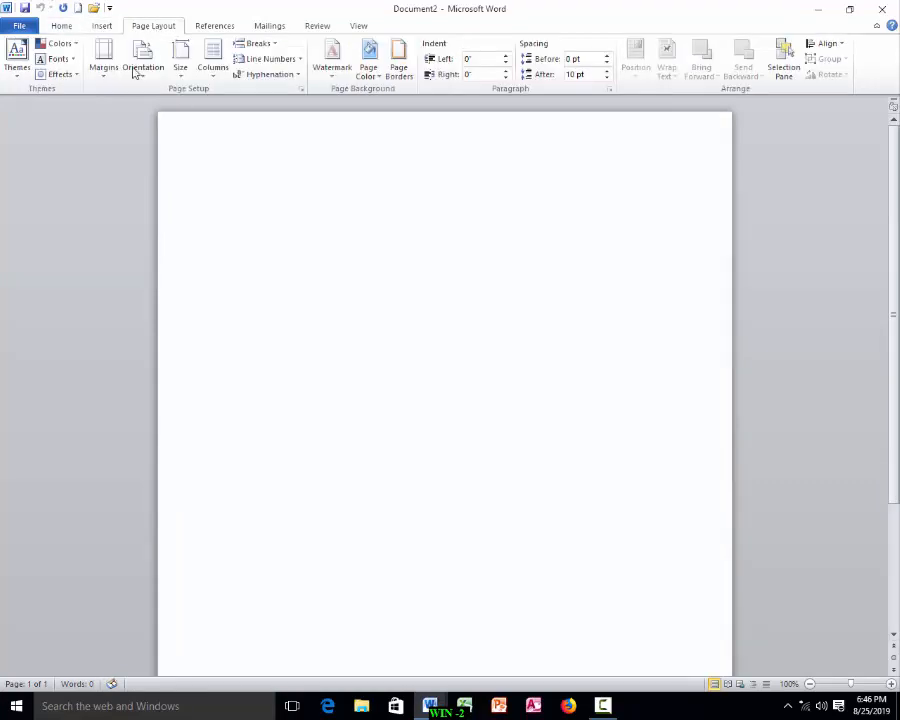
left_click(104, 70)
left_click(157, 390)
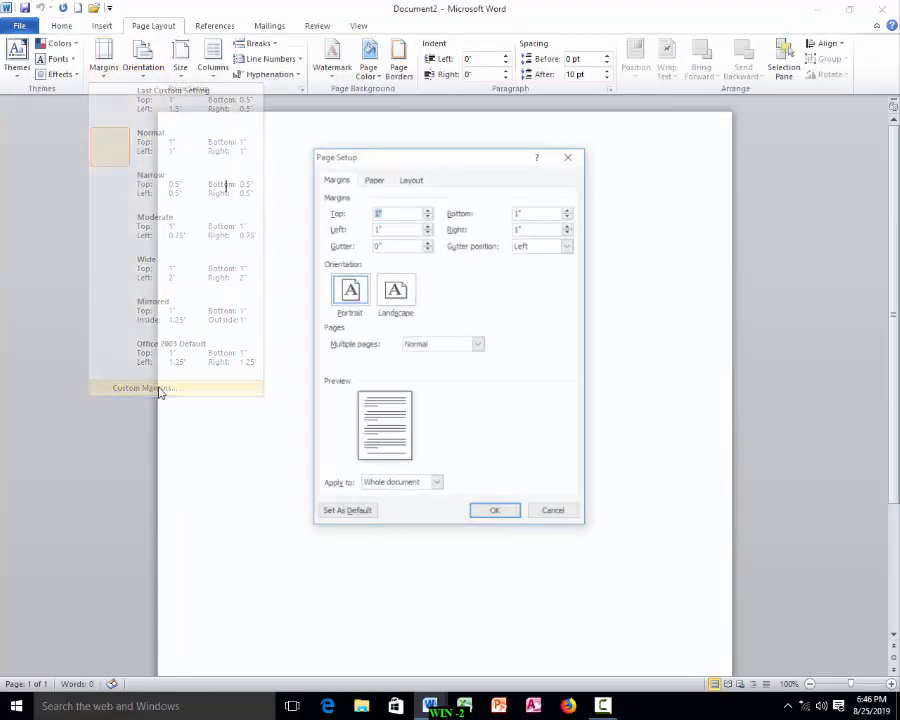
left_click(427, 211)
left_click(427, 211)
left_click(427, 211)
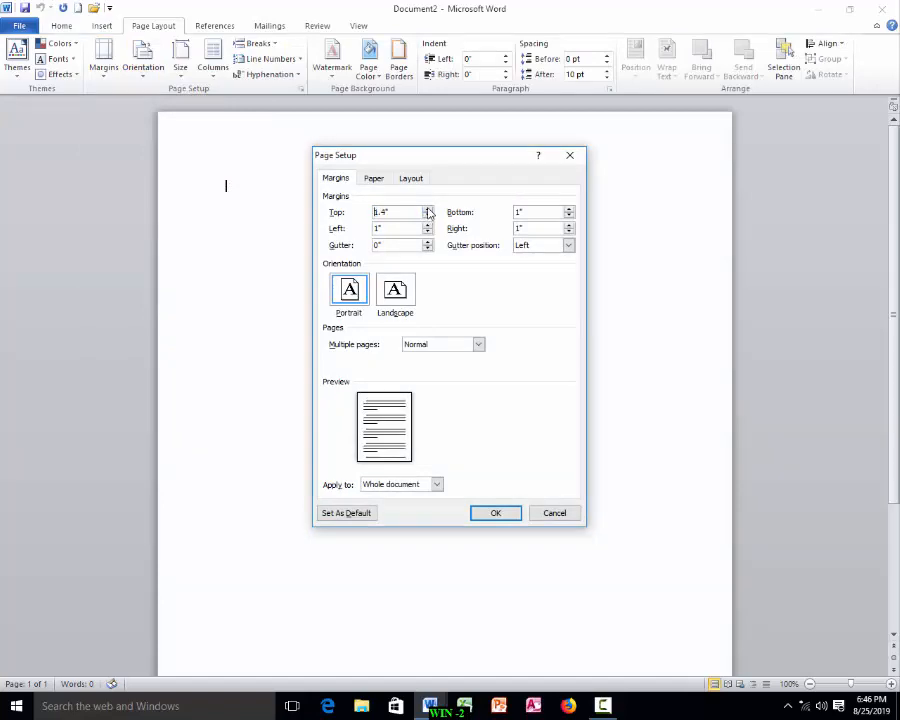
left_click(427, 211)
left_click(427, 211)
left_click(427, 225)
left_click(427, 225)
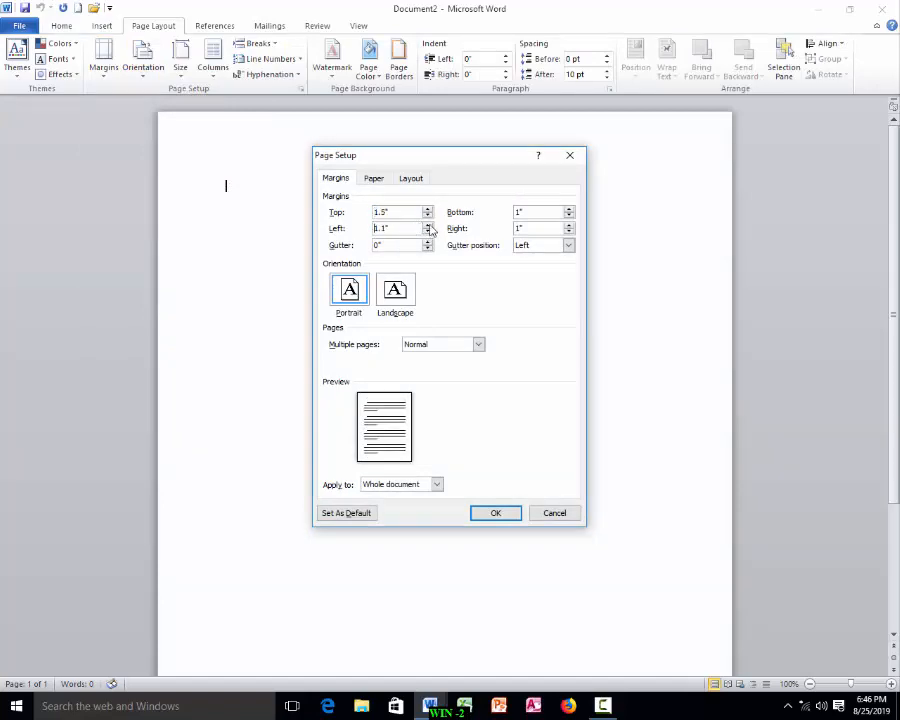
left_click(512, 515)
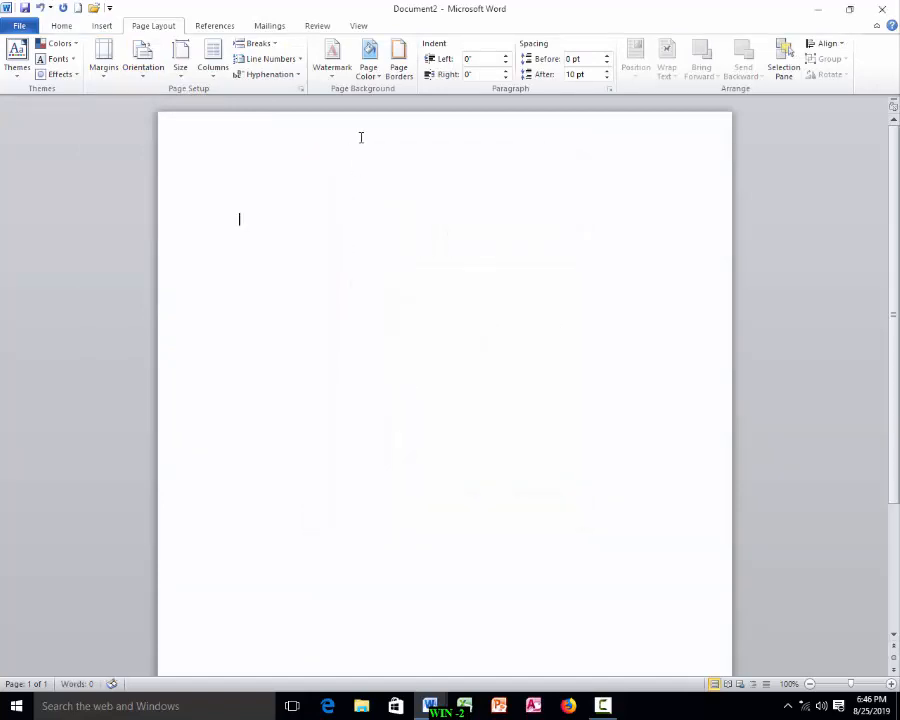
Step: Close the new blank document without saving it
left_click(882, 9)
left_click(449, 368)
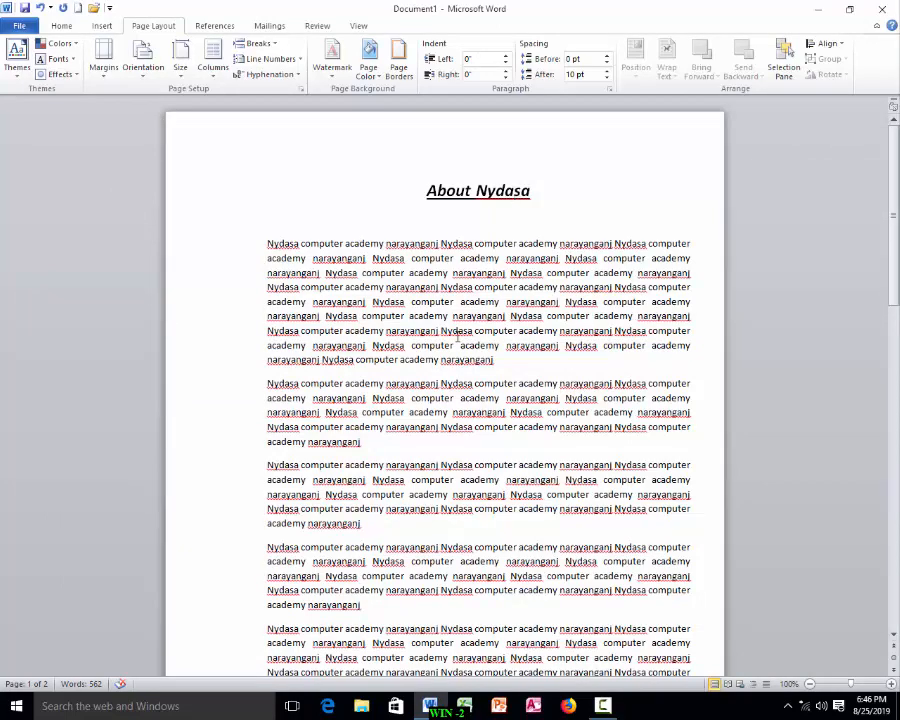
Step: Open the custom margins of the original document and confirm them unchanged
left_click(105, 78)
left_click(144, 430)
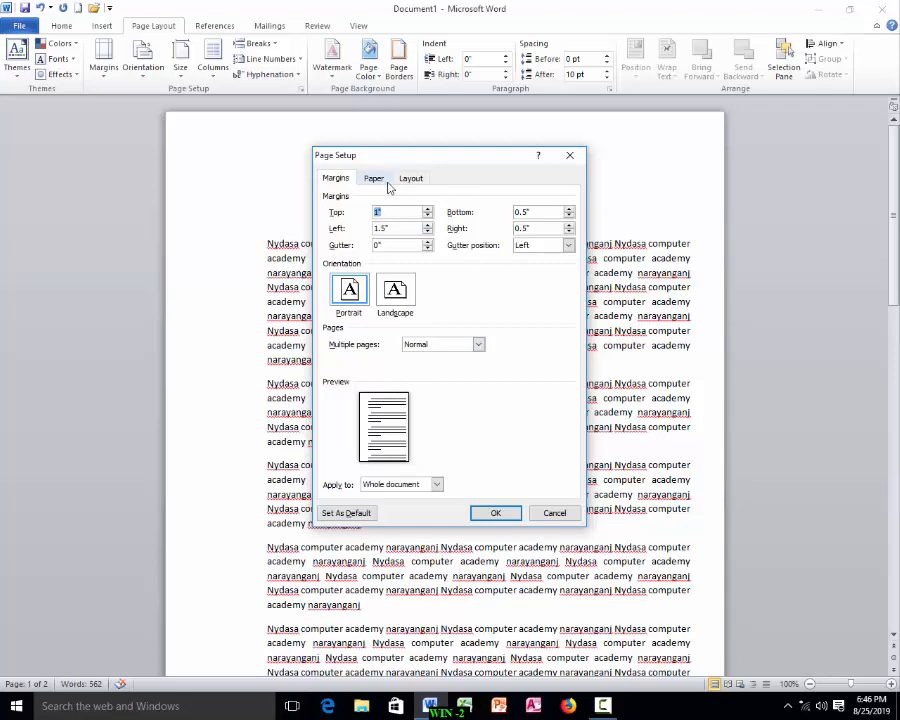
left_click(491, 513)
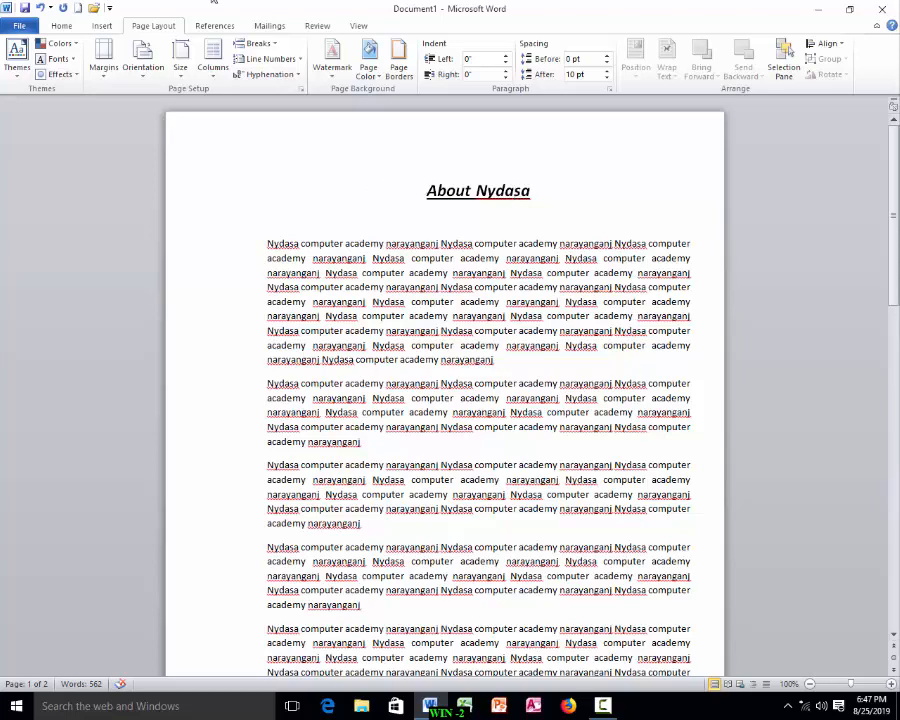
Step: Preview the document for printing, looking through both pages, and return to editing
left_click(17, 29)
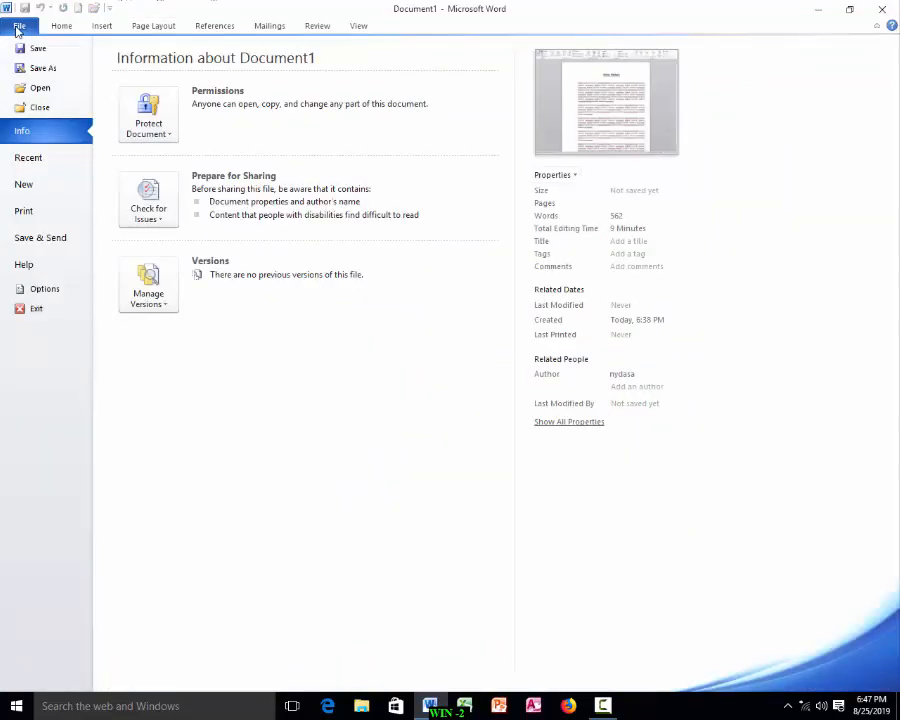
left_click(24, 211)
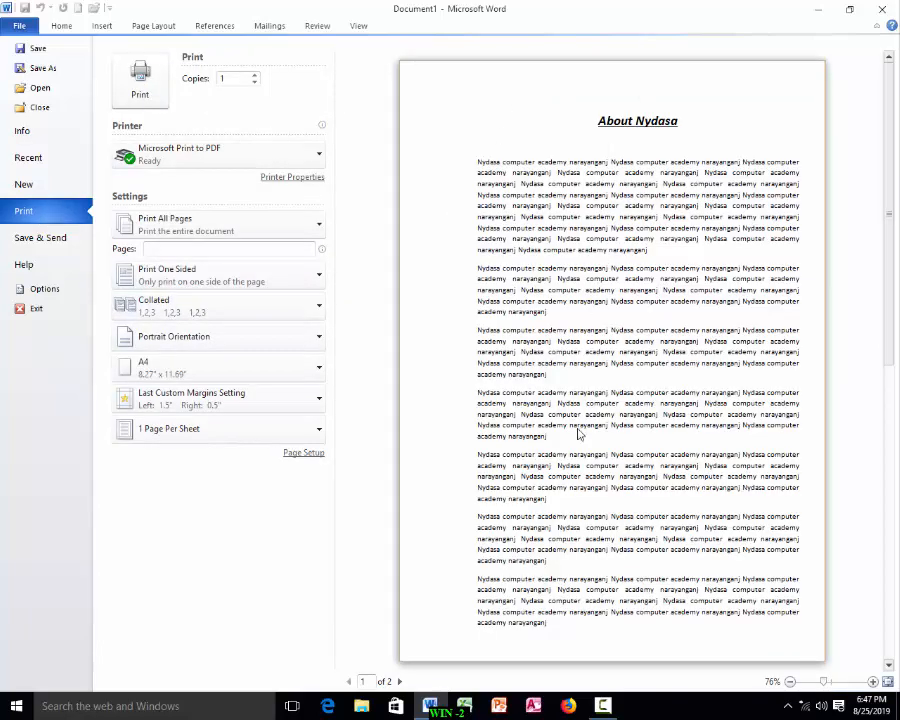
scroll(614, 252, "down", 1)
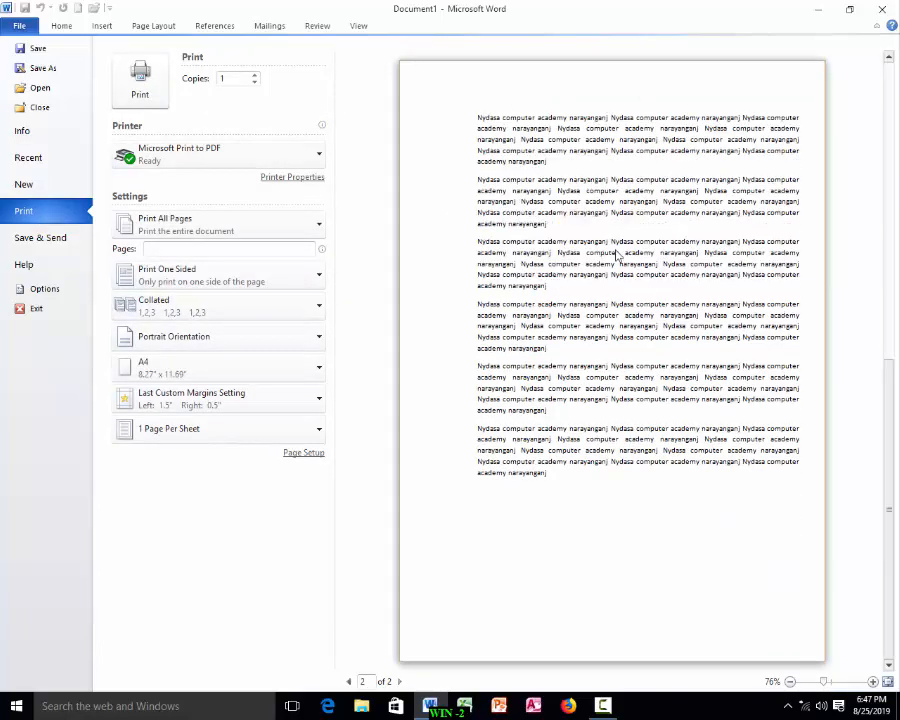
scroll(606, 257, "up", 1)
key("Escape")
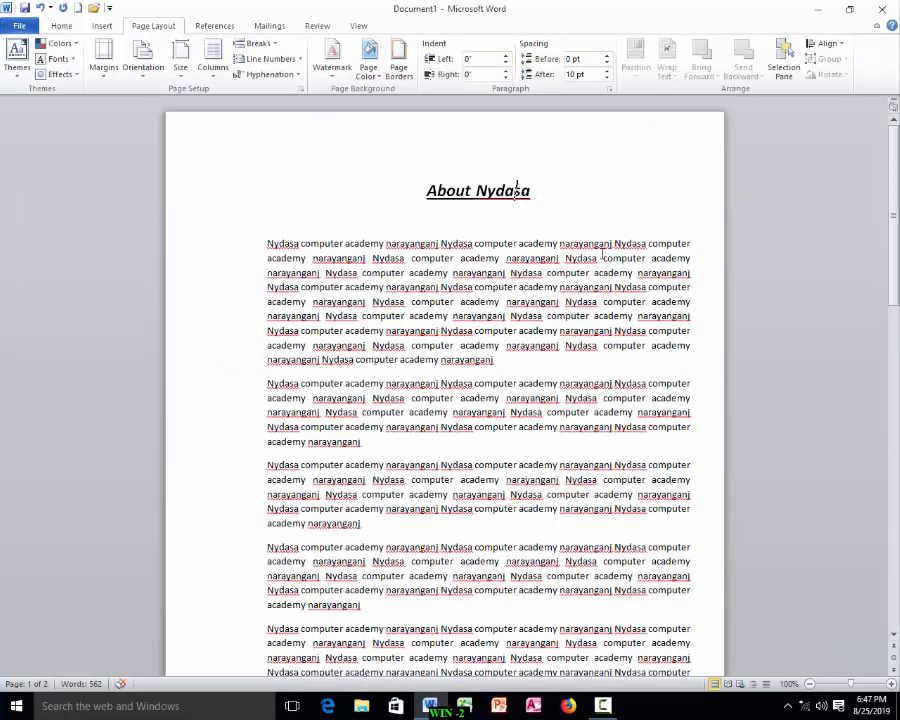
Step: Open print preview and leave it again
key("ctrl+F2")
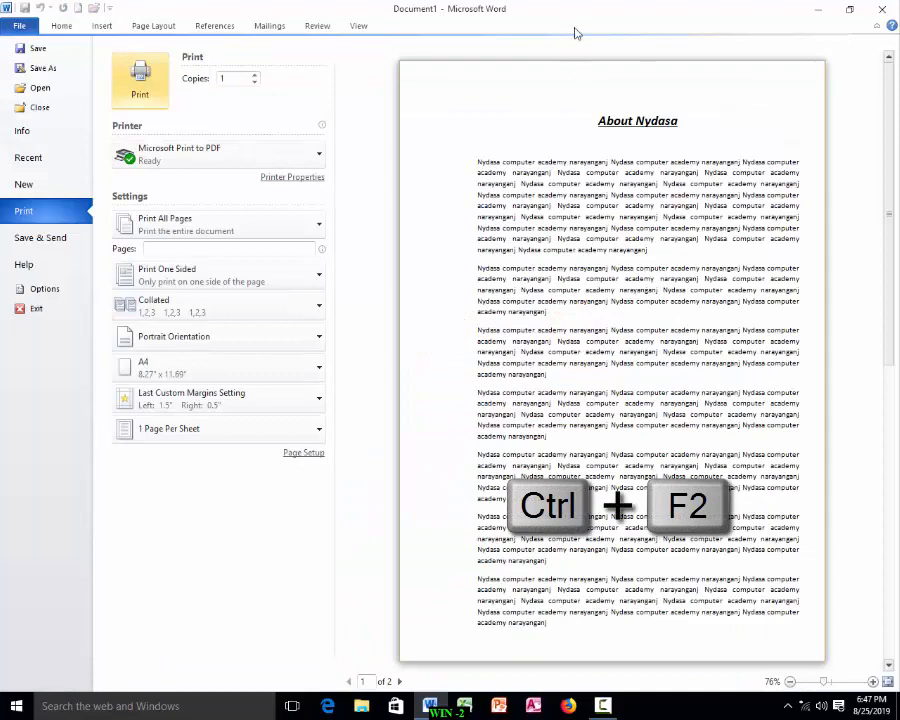
key("Escape")
key("Escape")
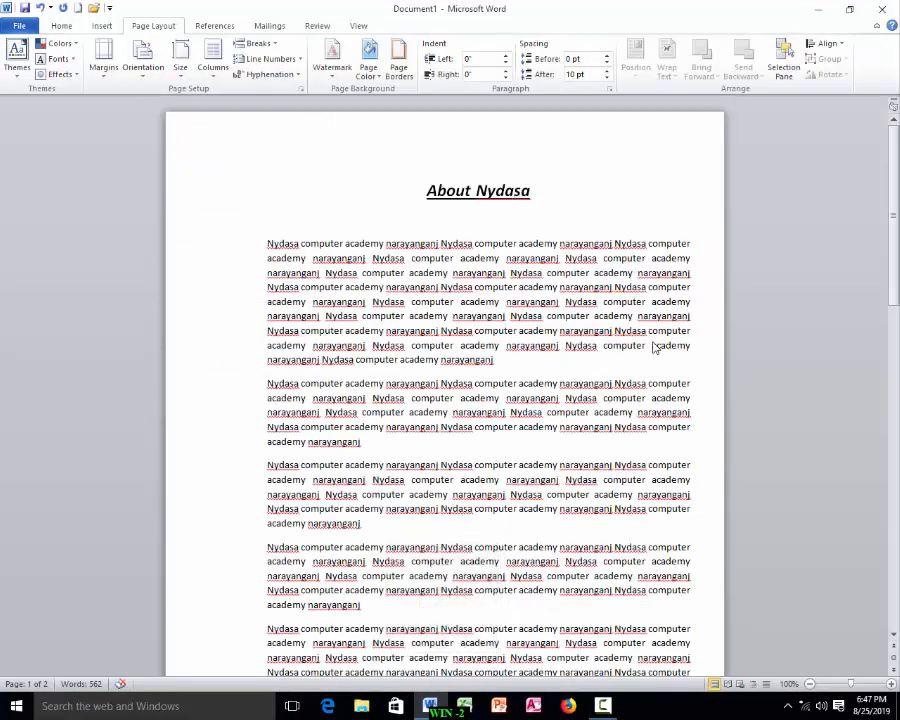
Step: From print preview, open page setup and set the top margin to 0.5 inch
key("ctrl+F2")
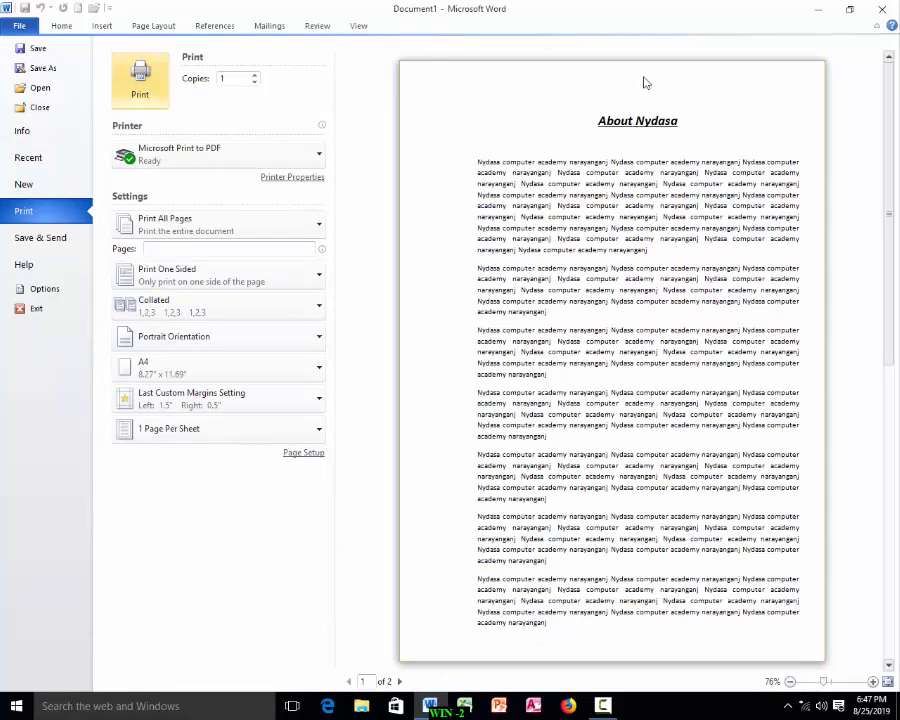
left_click(304, 453)
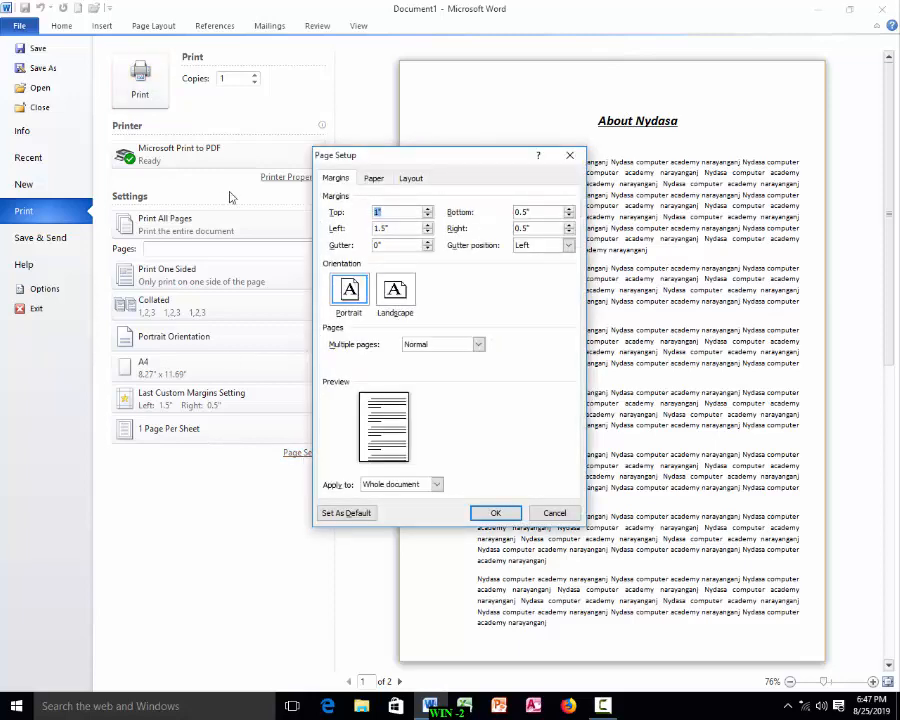
left_click(428, 216)
left_click(428, 216)
left_click(428, 216)
left_click(428, 216)
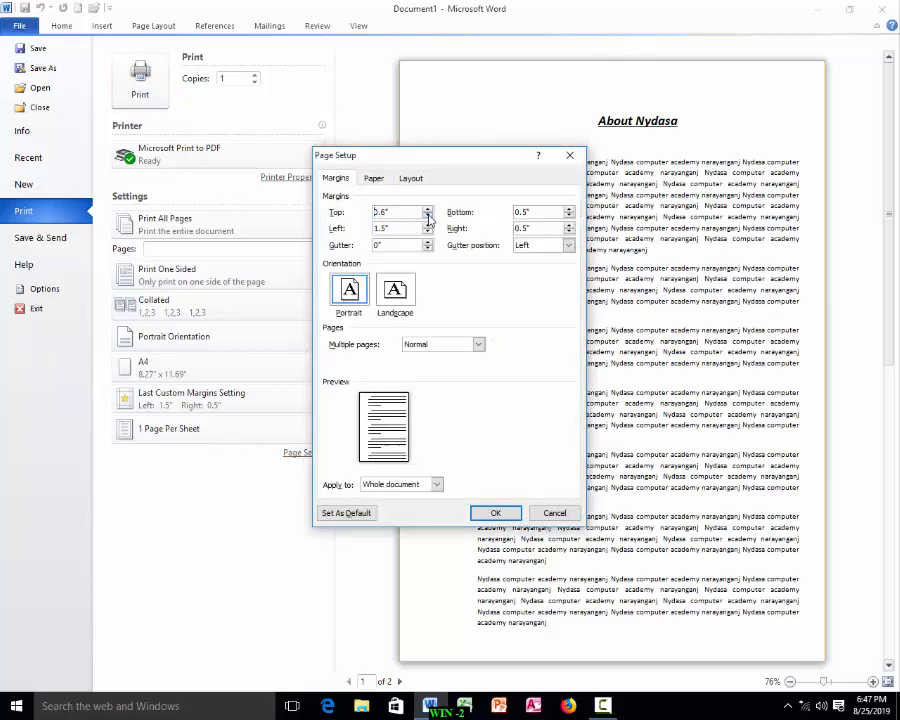
left_click(428, 216)
left_click(491, 515)
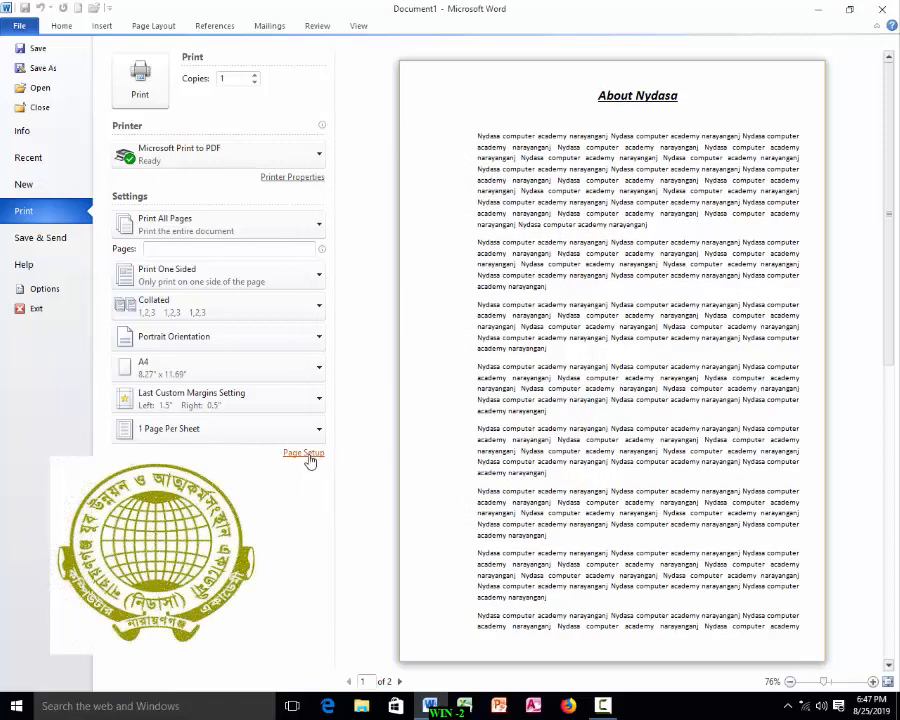
Step: Reopen page setup from print preview and set the left margin to 1 inch
left_click(304, 453)
left_click(427, 232)
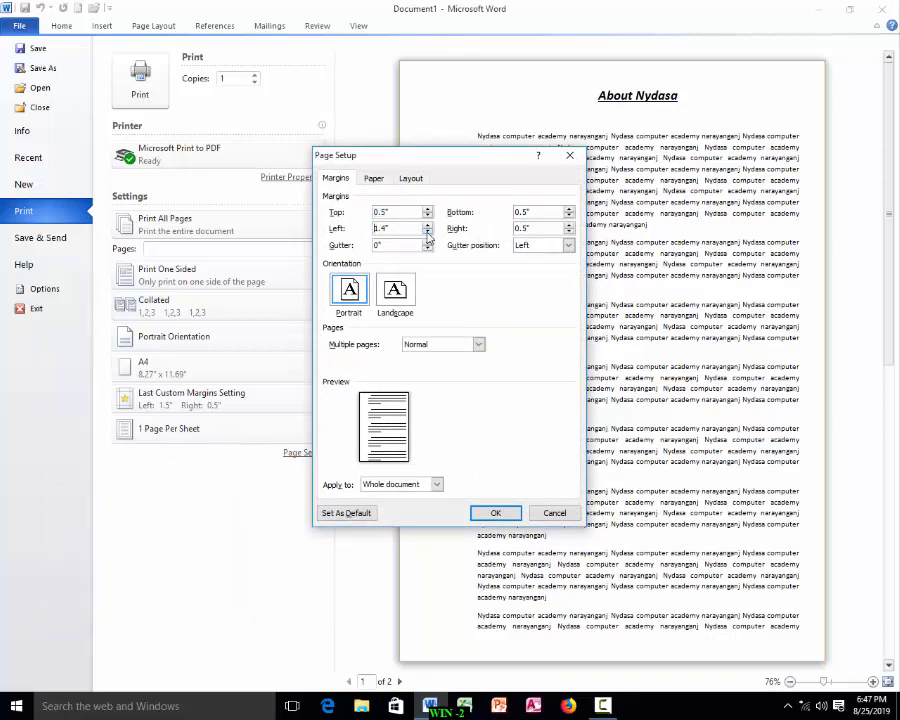
left_click(488, 512)
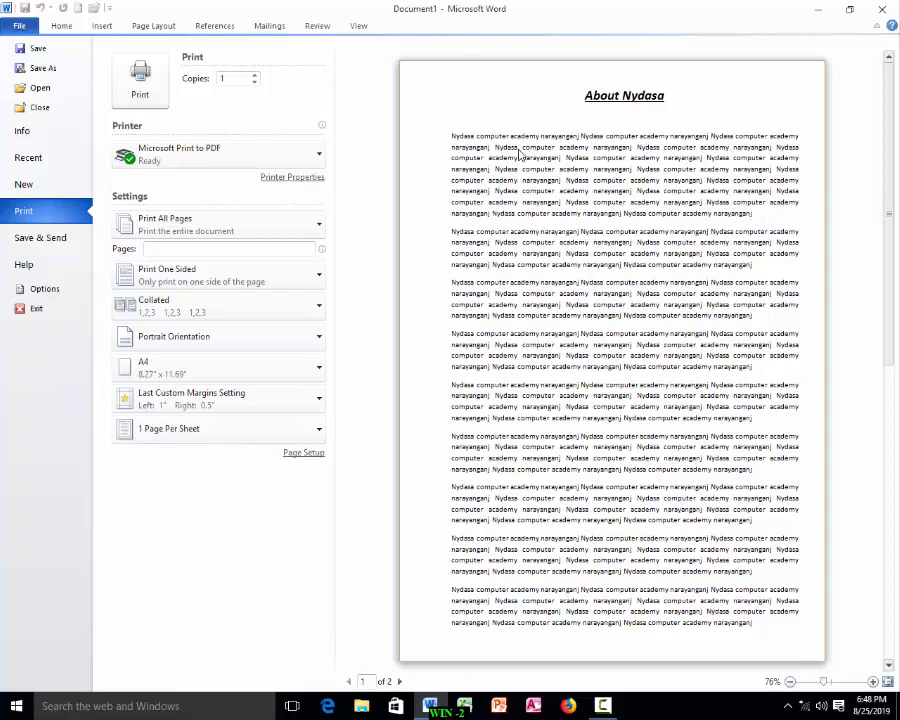
Step: Close print preview and return to the document window
key("Escape")
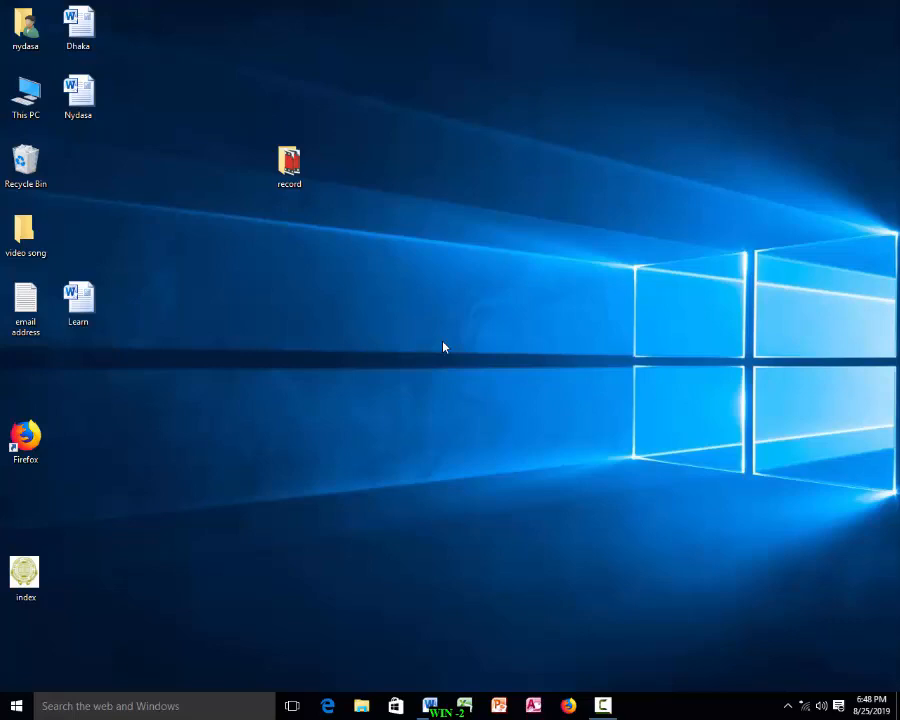
left_click(430, 706)
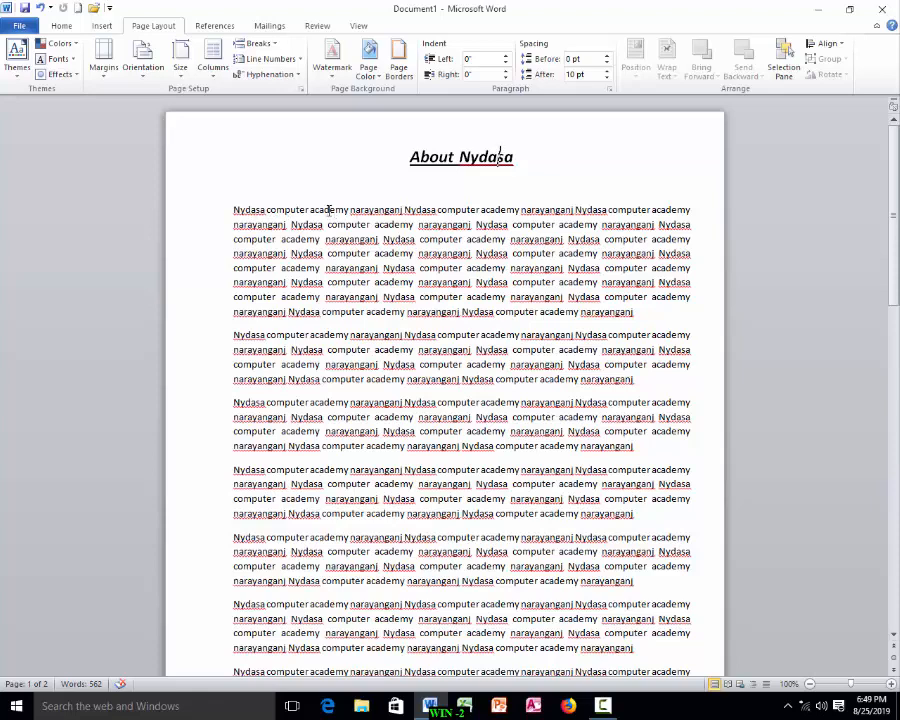
Step: Cut the first 'narayanganj' in the opening paragraph and paste it at the start of that paragraph
left_click_drag(349, 209, 404, 212)
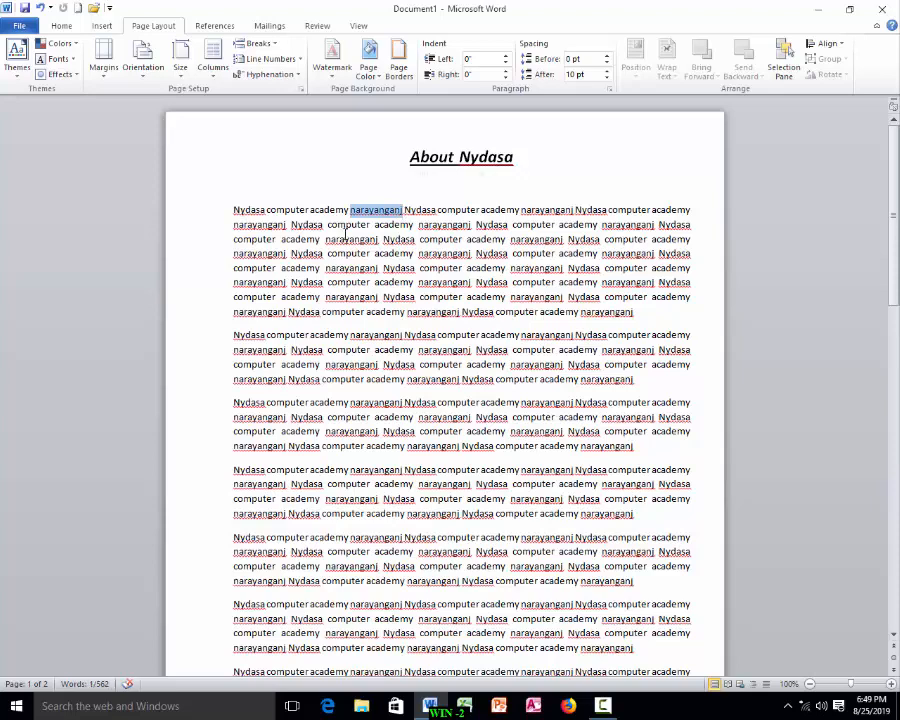
right_click(374, 212)
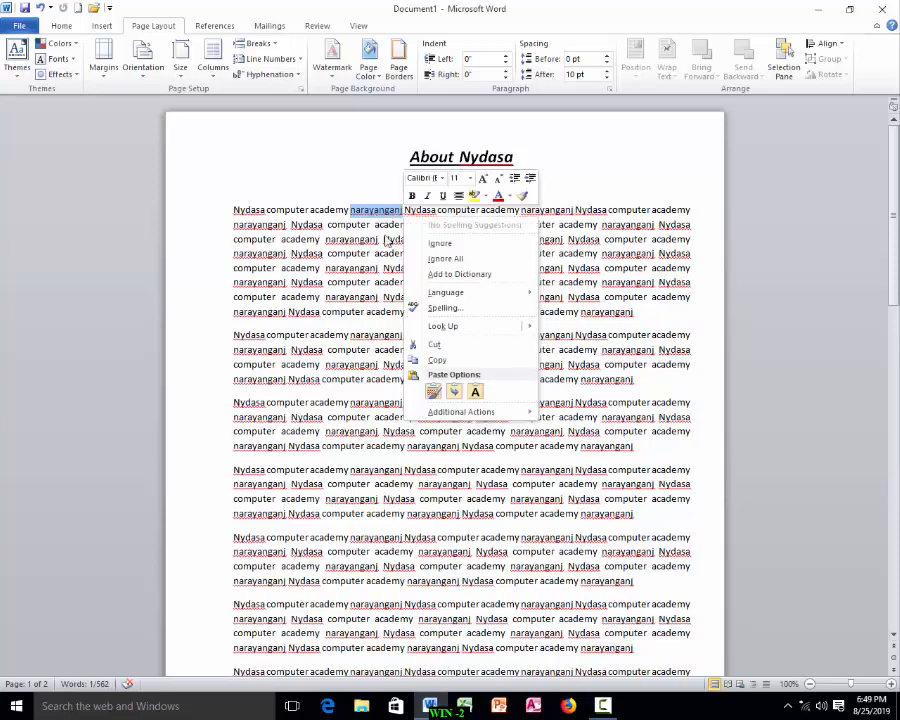
left_click(412, 344)
right_click(266, 212)
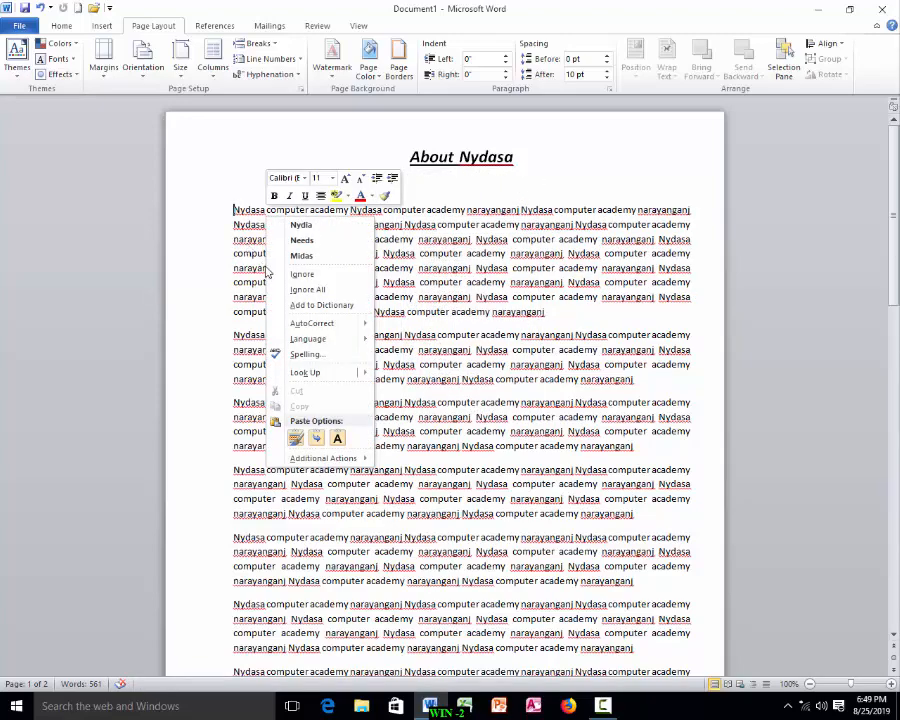
left_click(296, 438)
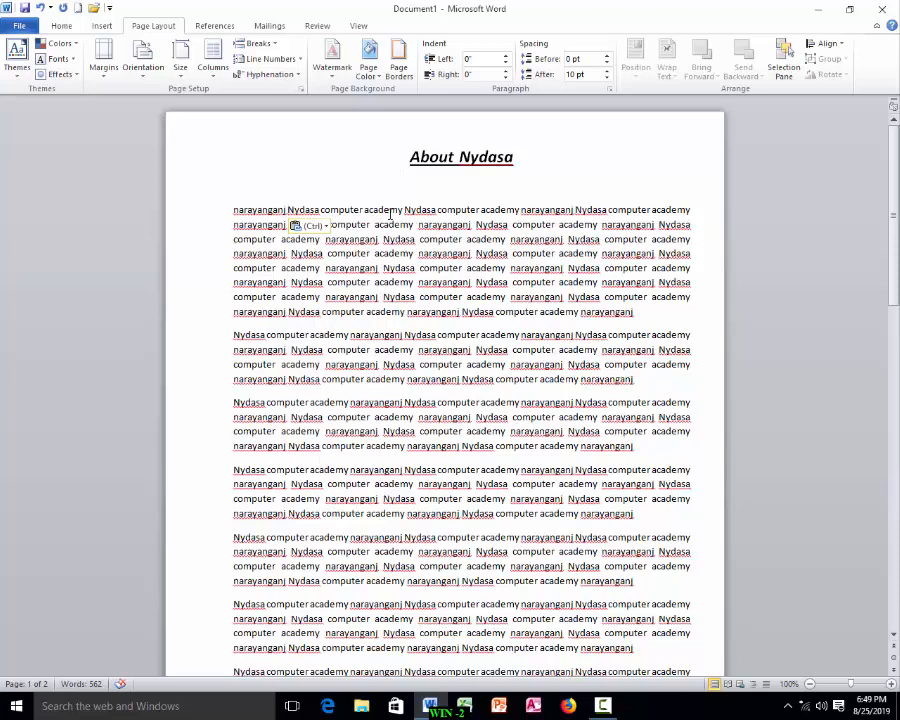
Step: Select the pasted 'narayanganj' and drag it back after the first 'computer academy'
double_click(284, 210)
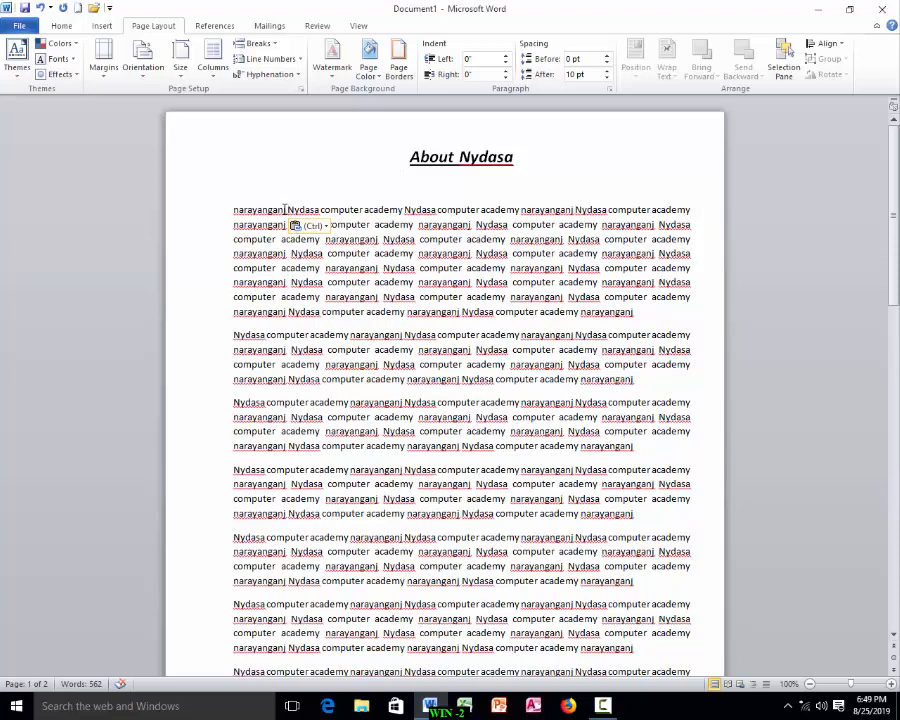
left_click(235, 211)
double_click(237, 212)
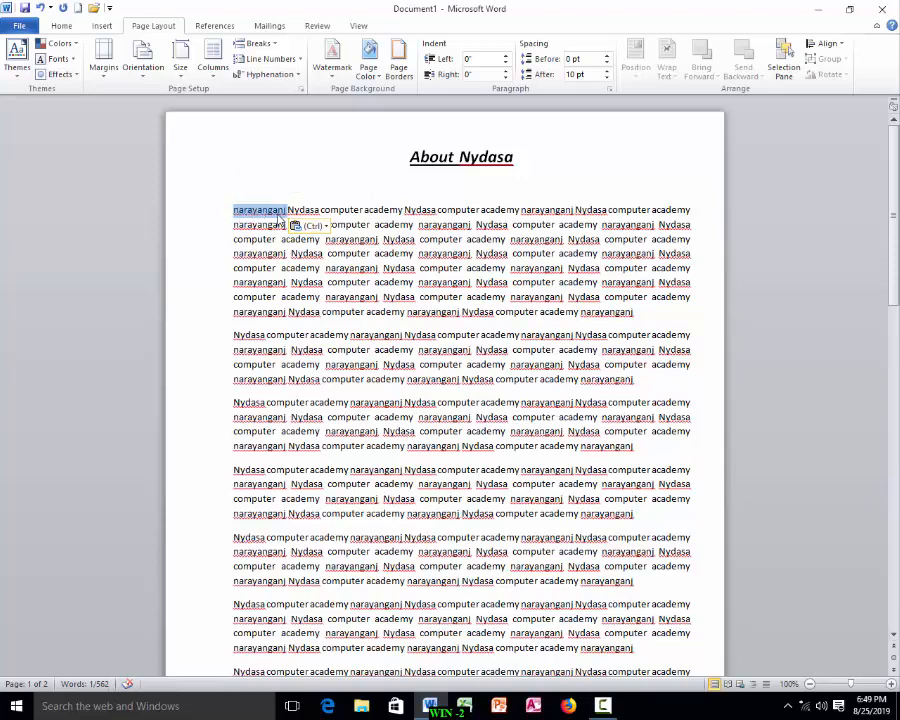
left_click_drag(282, 218, 405, 214)
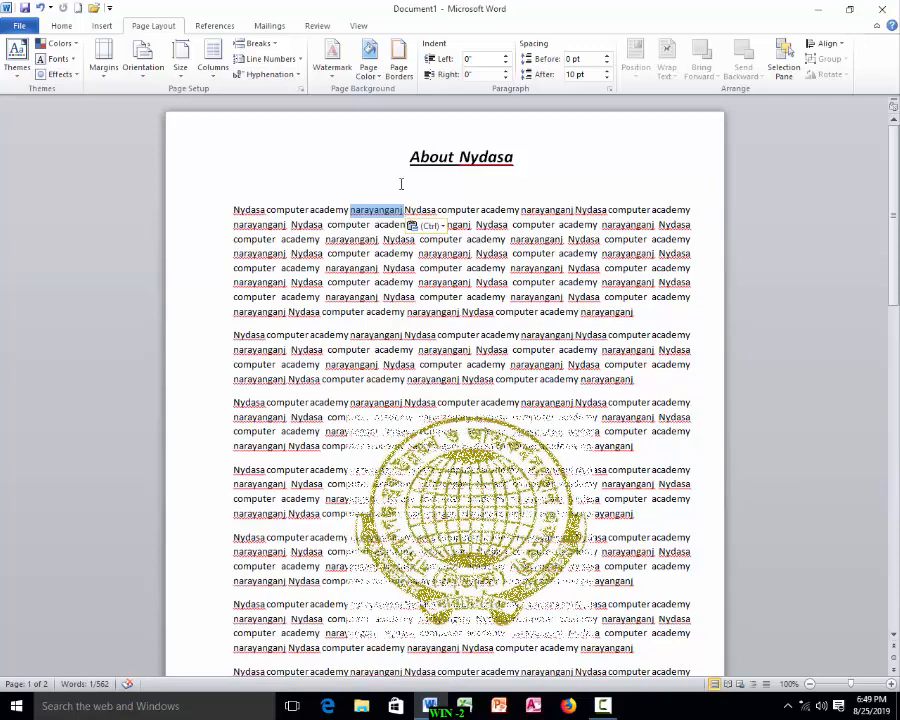
Step: Drag 'Nydasa' before 'About' in the heading, then drag it back to read 'About Nydasa'
left_click_drag(410, 157, 522, 160)
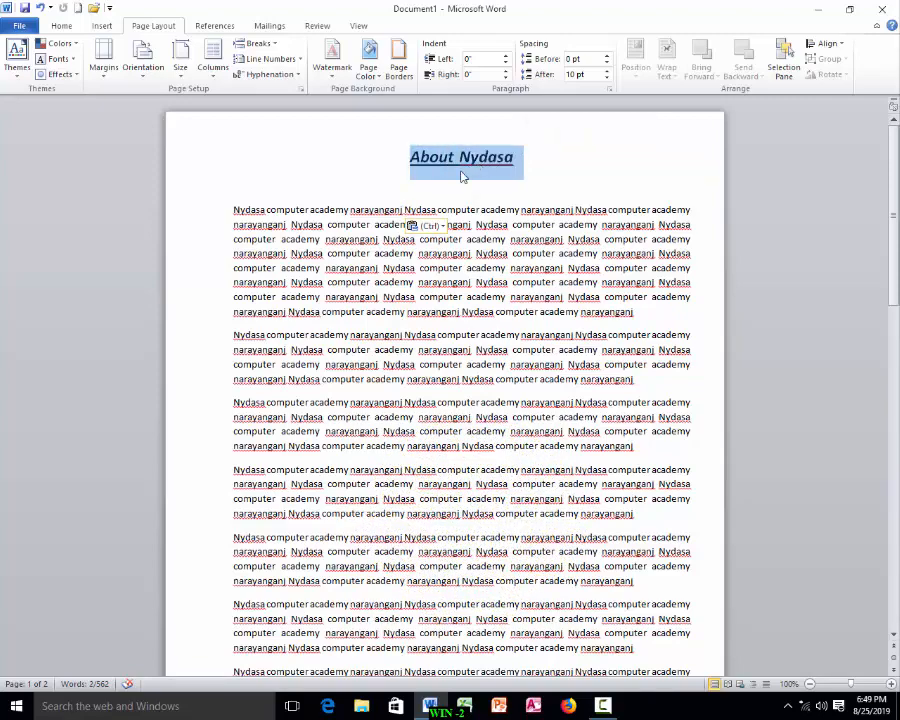
left_click_drag(459, 157, 410, 173)
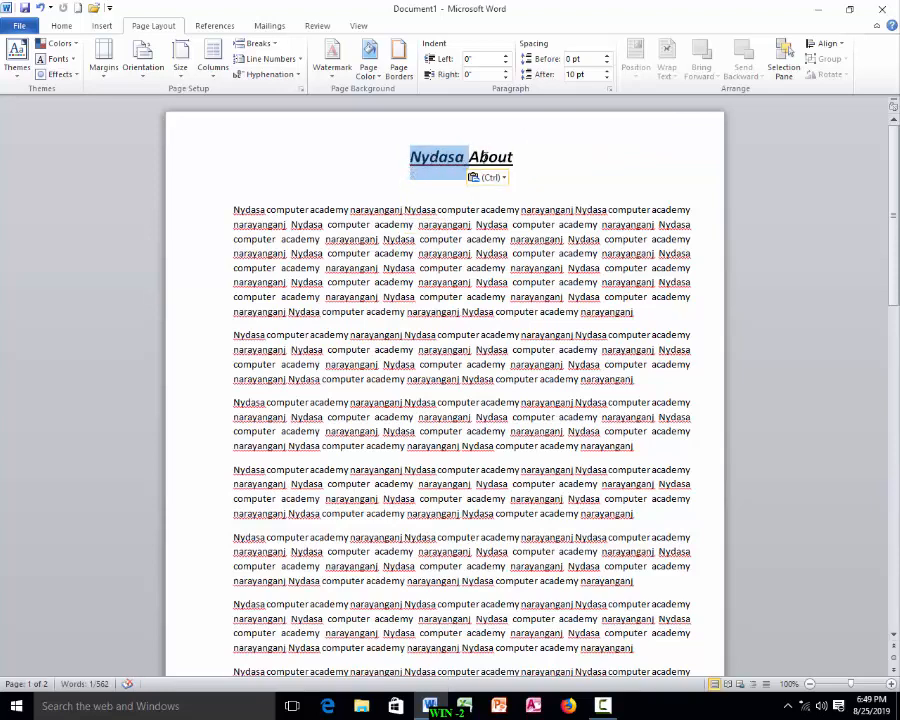
left_click_drag(428, 157, 520, 168)
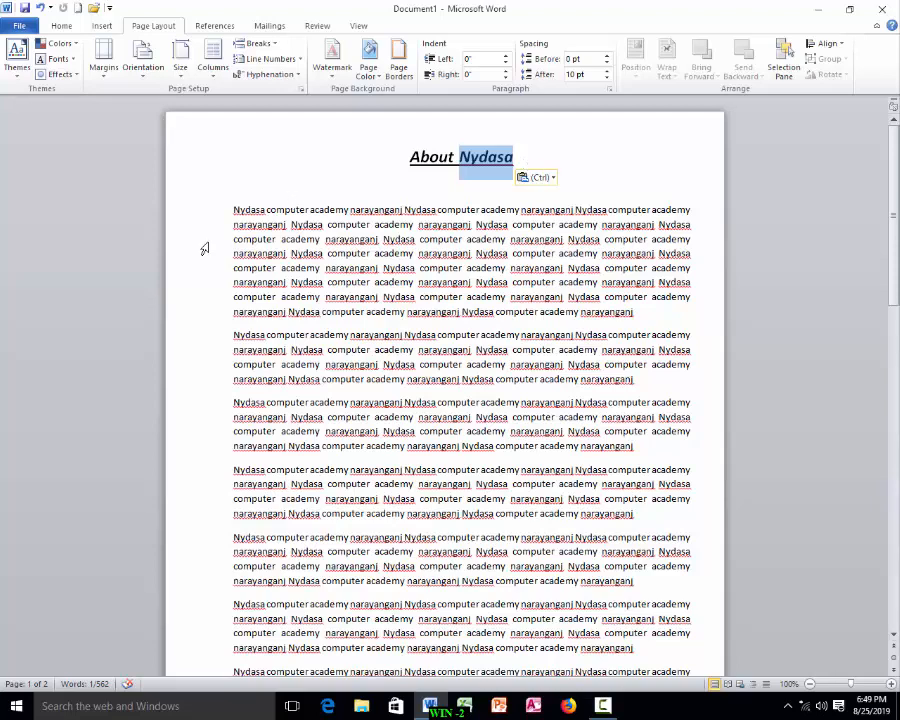
Step: Select the first lines of the opening paragraph and drag the block to other places in the text and back
left_click_drag(233, 210, 688, 253)
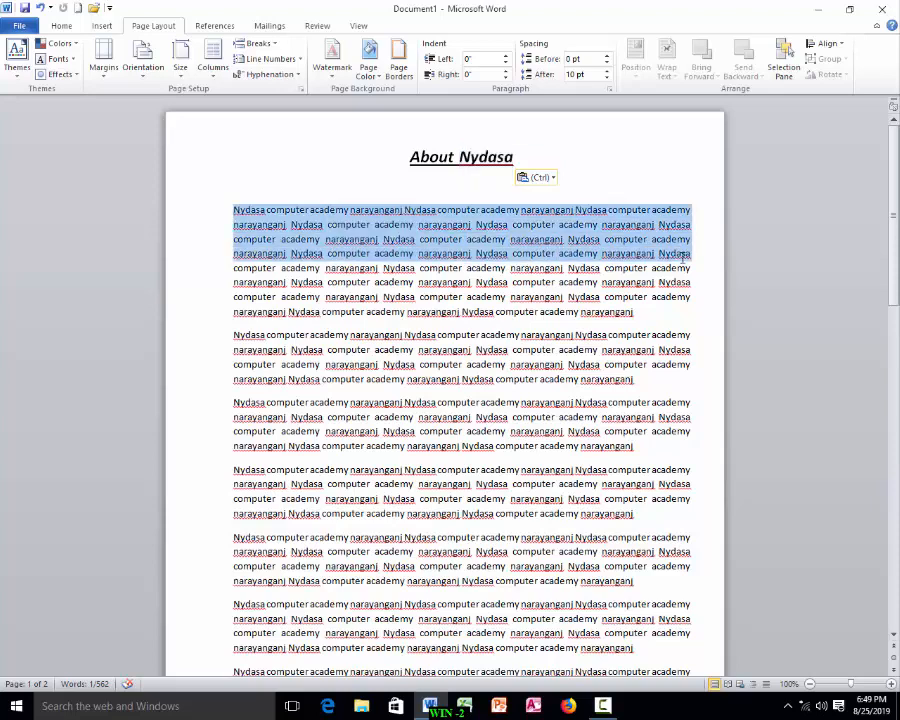
left_click_drag(350, 212, 640, 318)
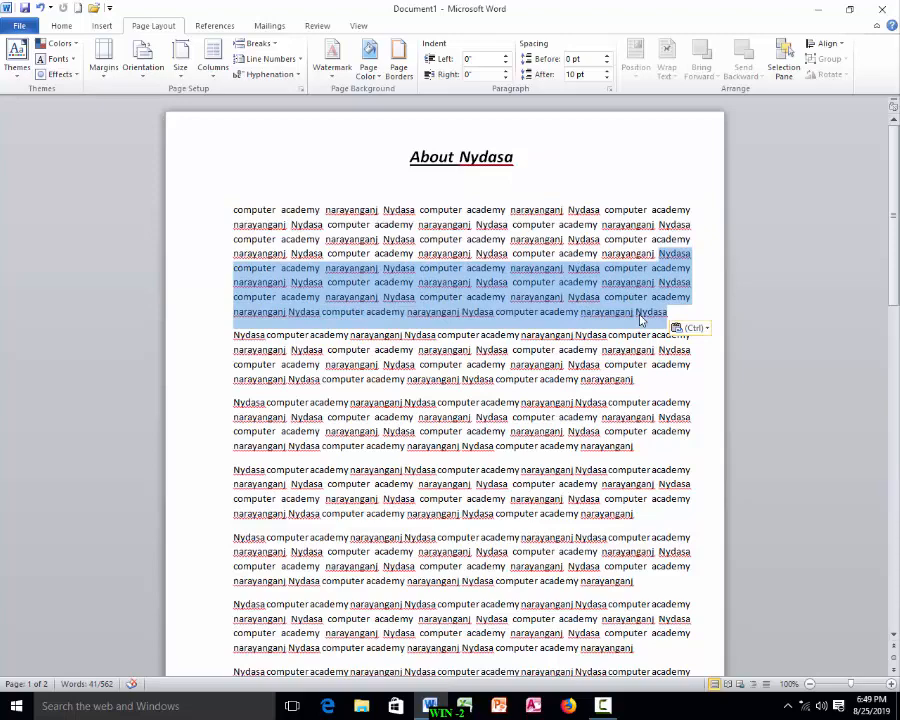
left_click_drag(373, 298, 649, 533)
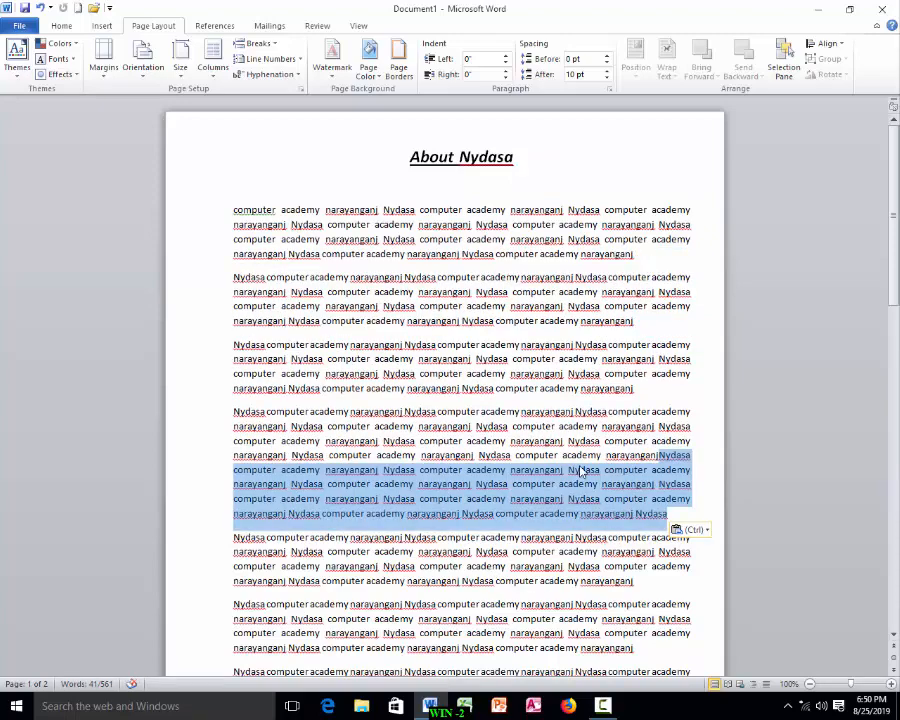
left_click_drag(588, 438, 236, 218)
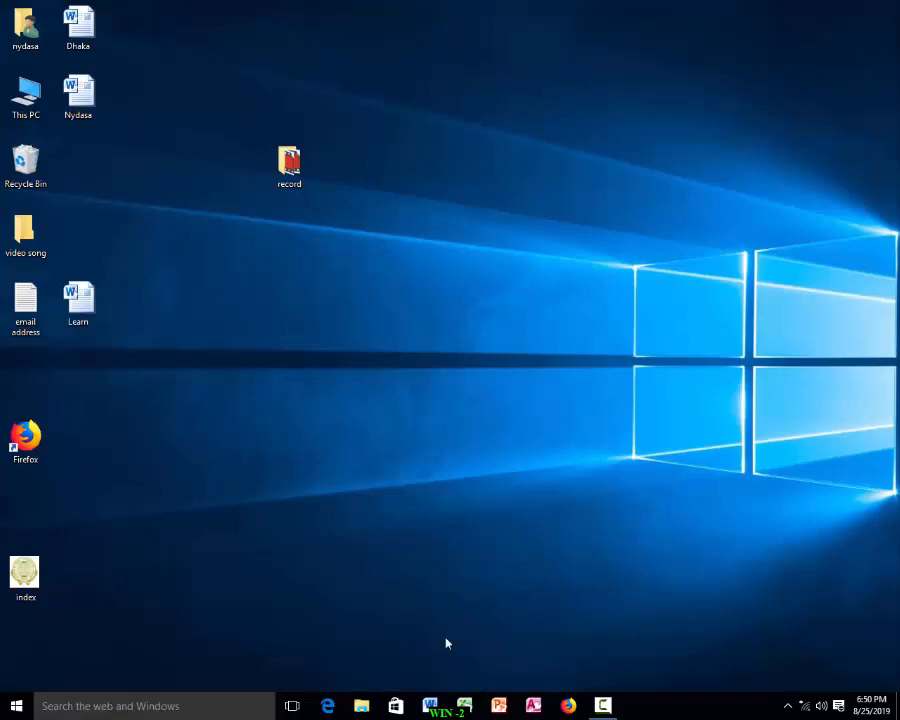
Step: In the blank document, turn on the ruler display
left_click(430, 705)
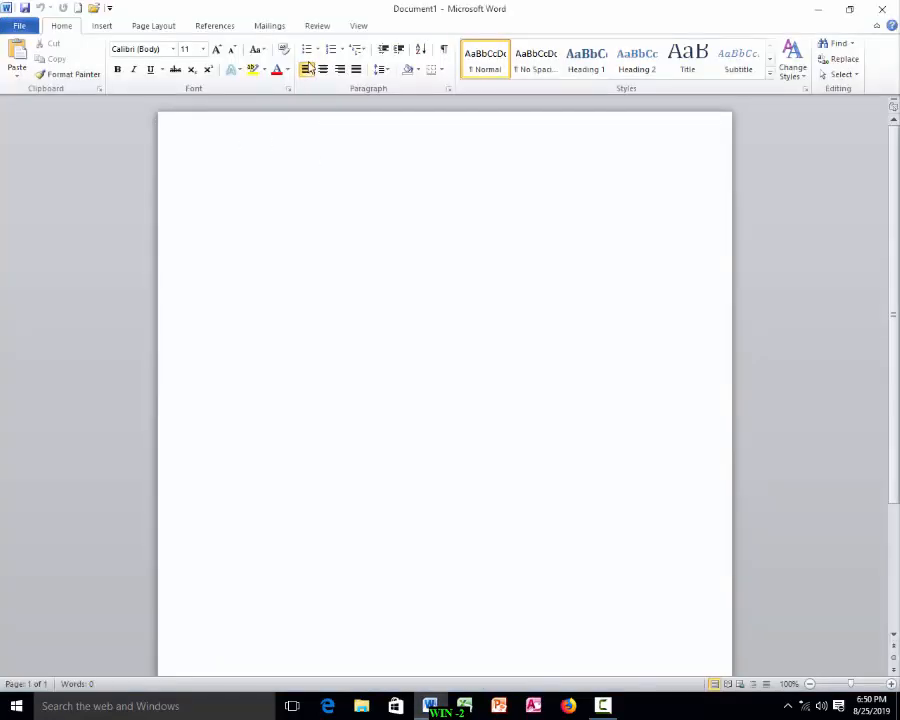
left_click(358, 28)
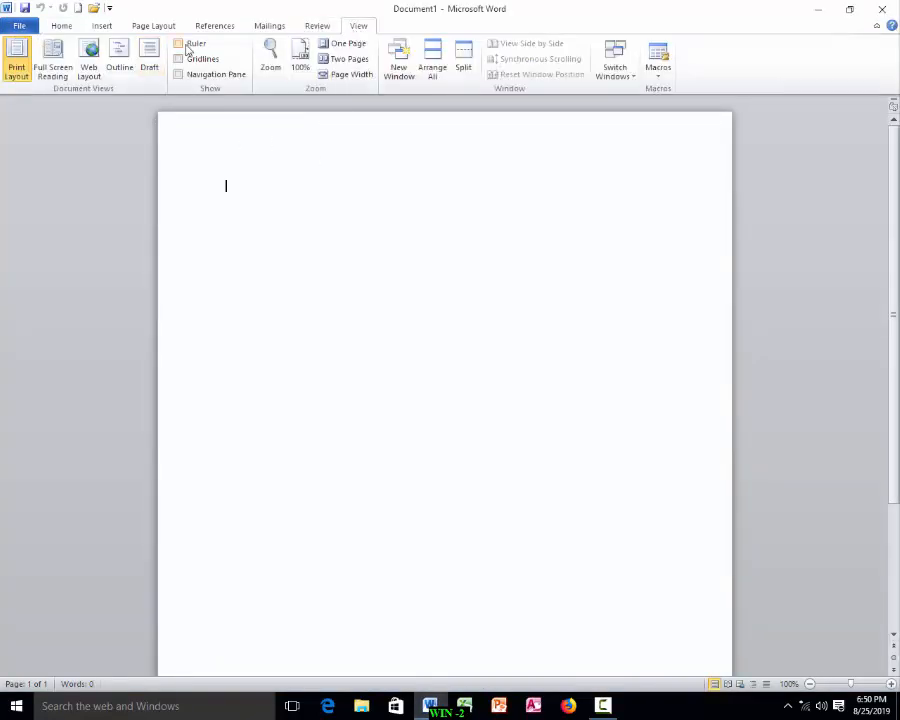
left_click(178, 43)
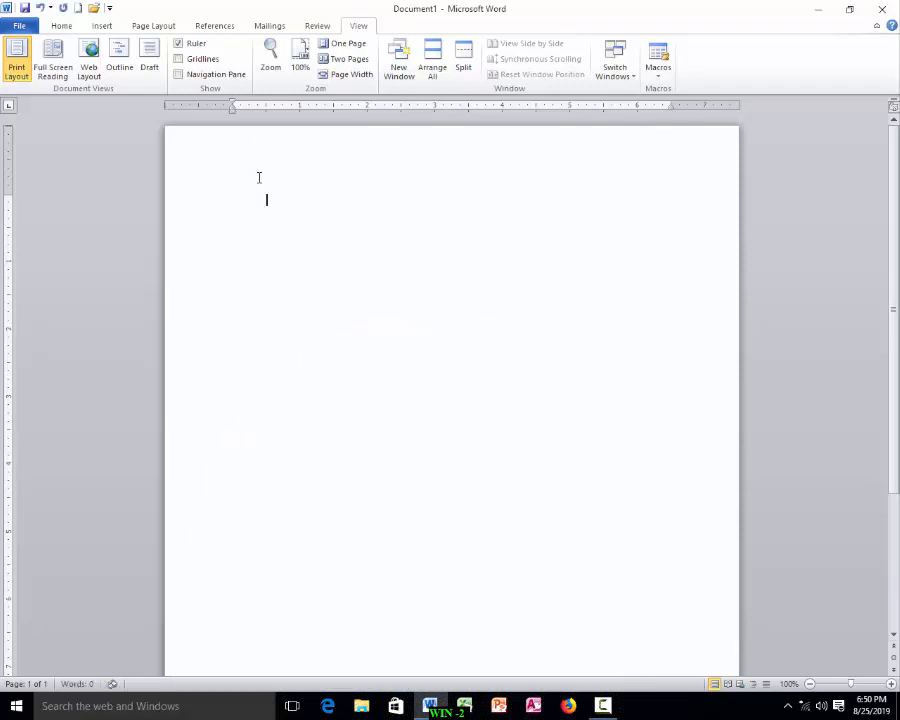
key("Tab")
key("Tab")
key("Tab")
key("Tab")
key("Tab")
key("BackSpace")
key("BackSpace")
key("BackSpace")
key("BackSpace")
Step: Open the Tabs dialog, clear all tab stops, and set left tab stops at 2.5" and 3.5"
double_click(368, 108)
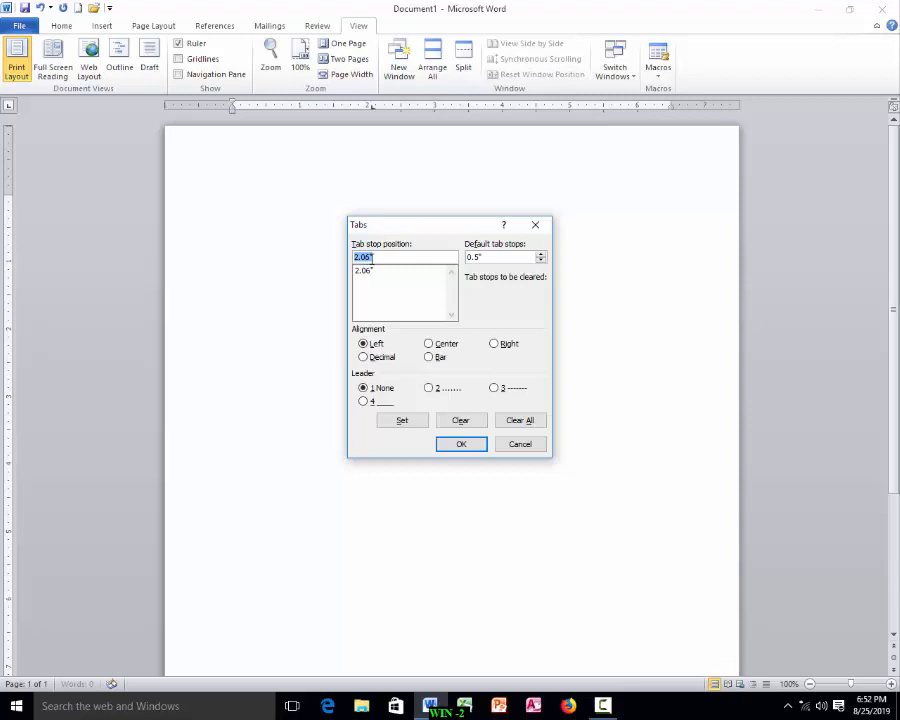
left_click(510, 423)
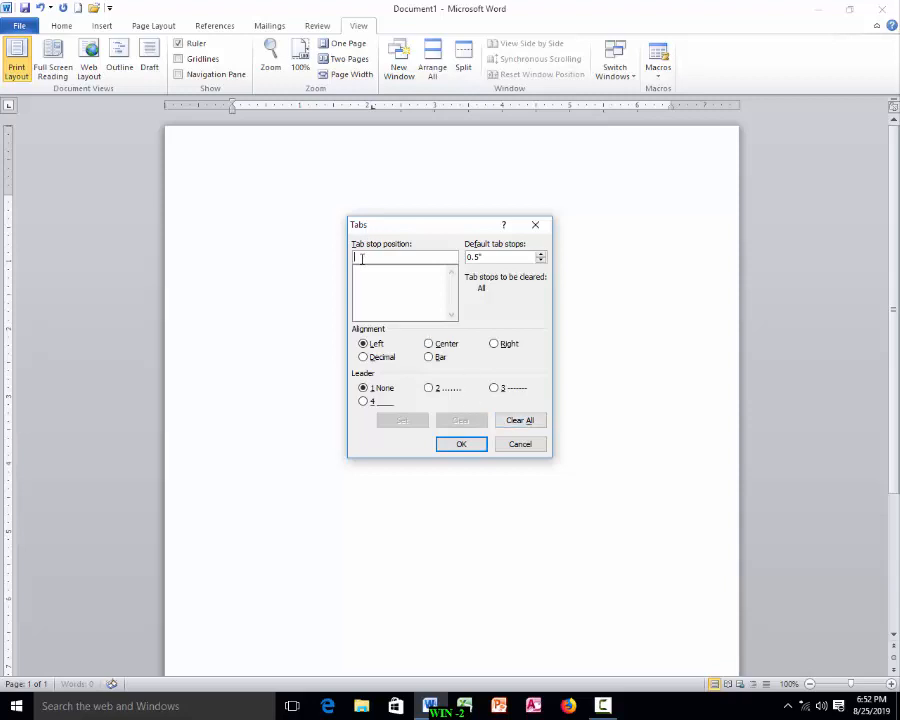
type("2.5")
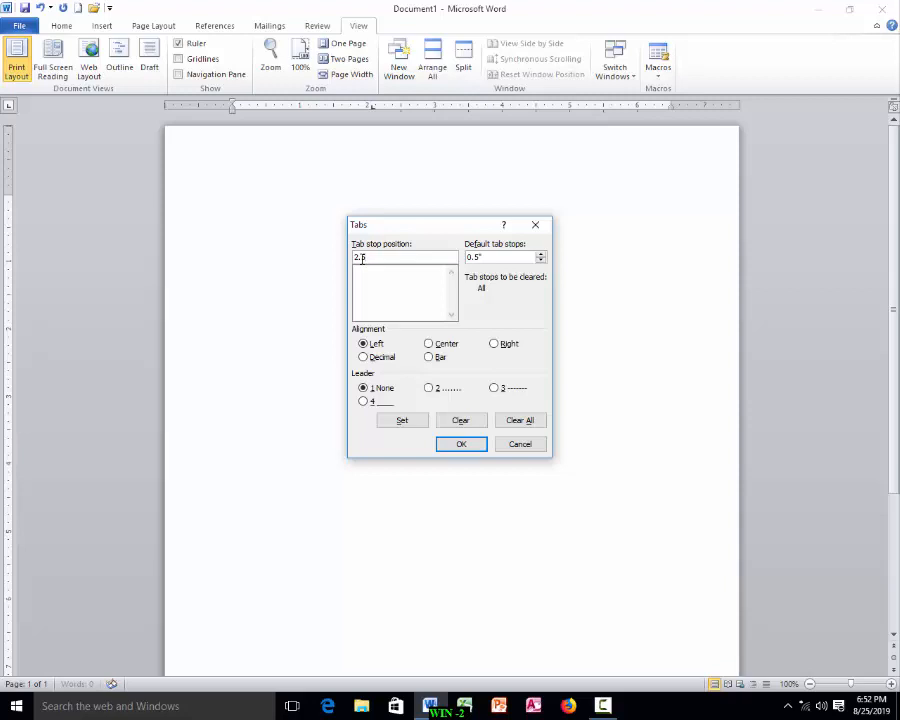
left_click(416, 427)
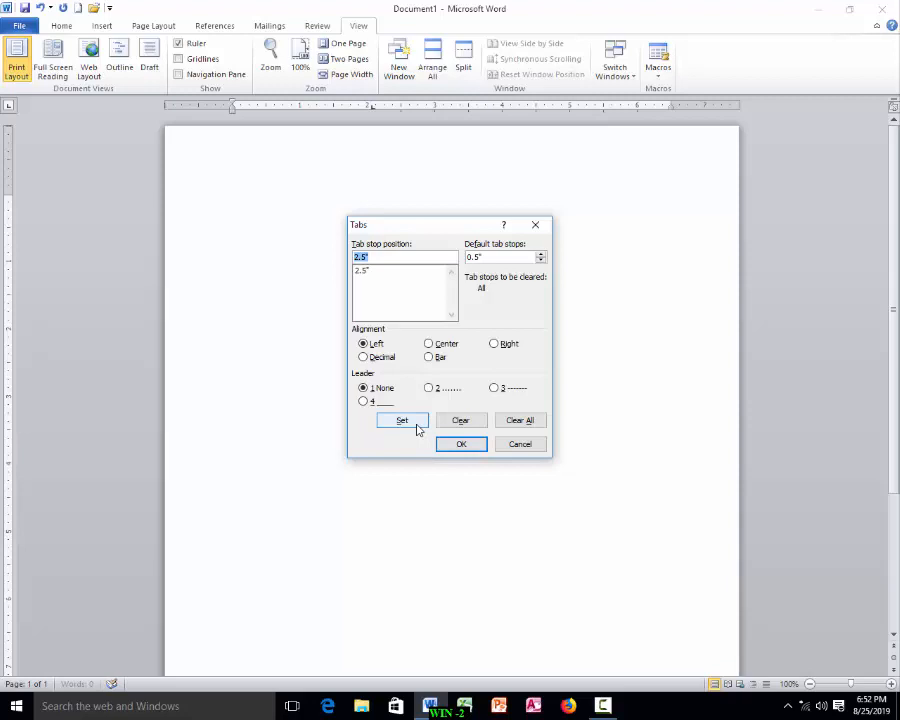
type("3.5")
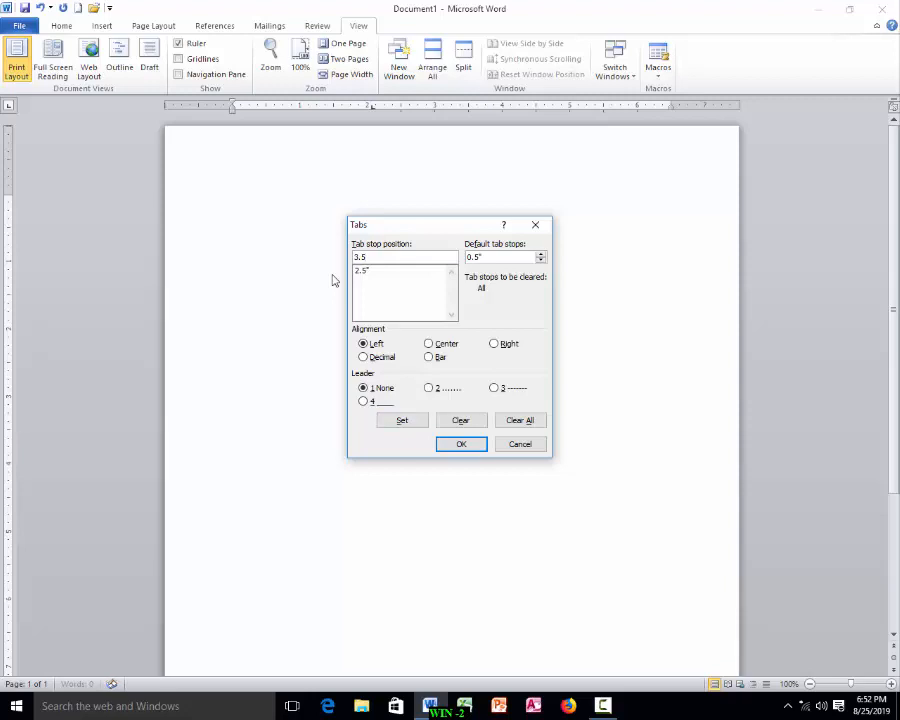
left_click(404, 421)
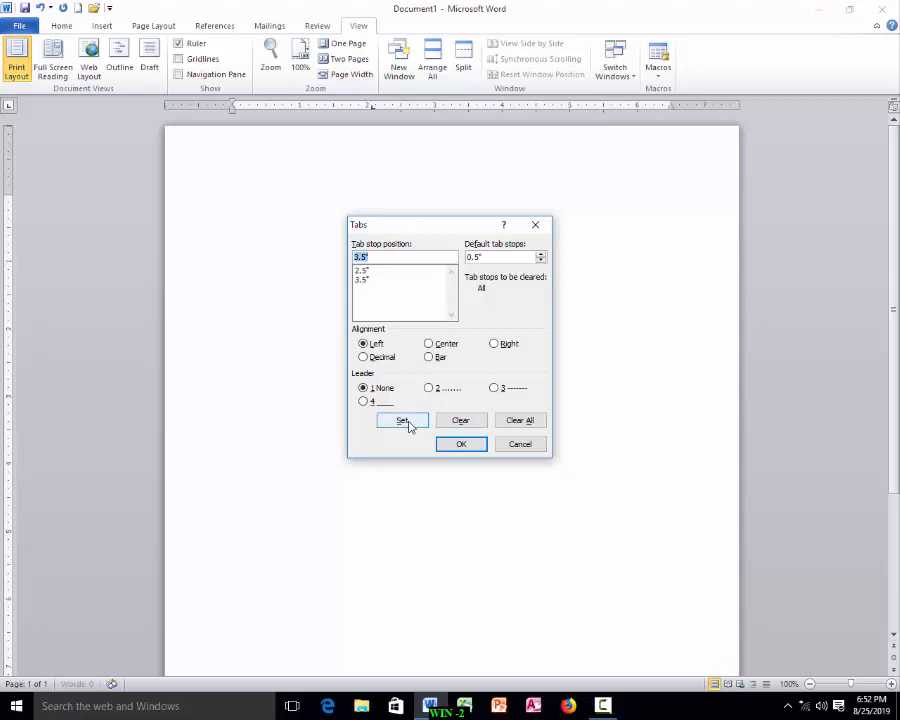
left_click(462, 447)
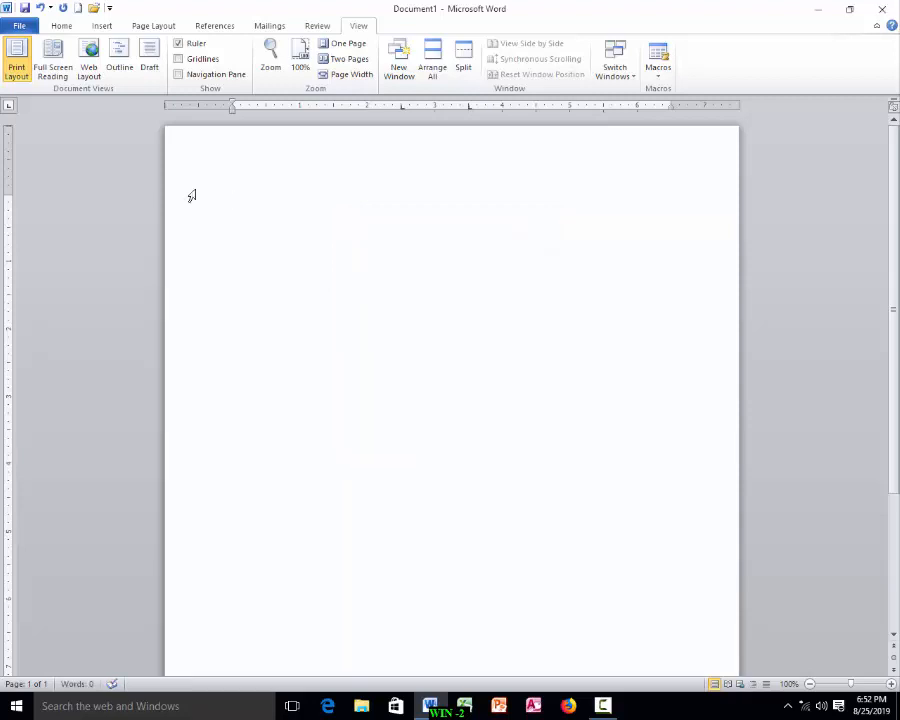
Step: Type the Name line with a colon at the first tab stop and the person's name at the second
type("Name\t:")
key("Tab")
key("Return")
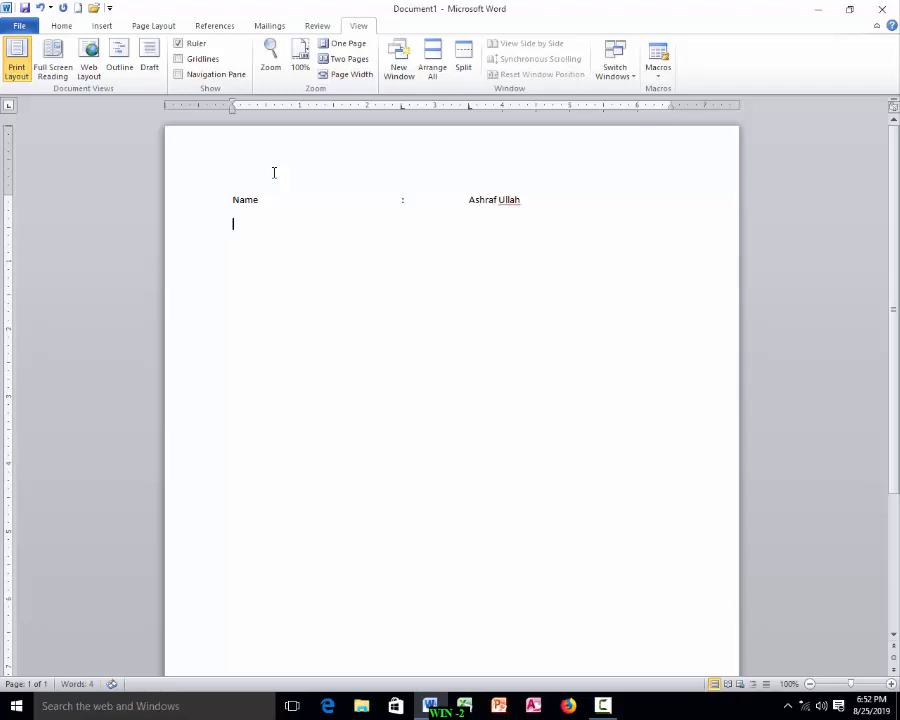
Step: Add a Father's Name line with a colon and the father's name aligned on the tab stops
type("Father's Name")
key("Tab")
key("Tab")
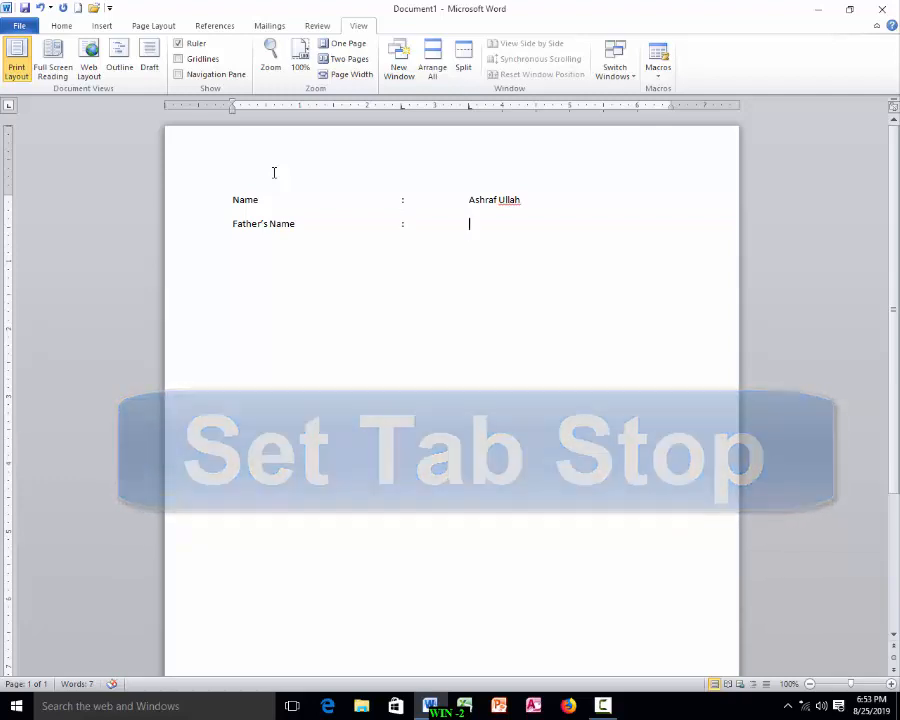
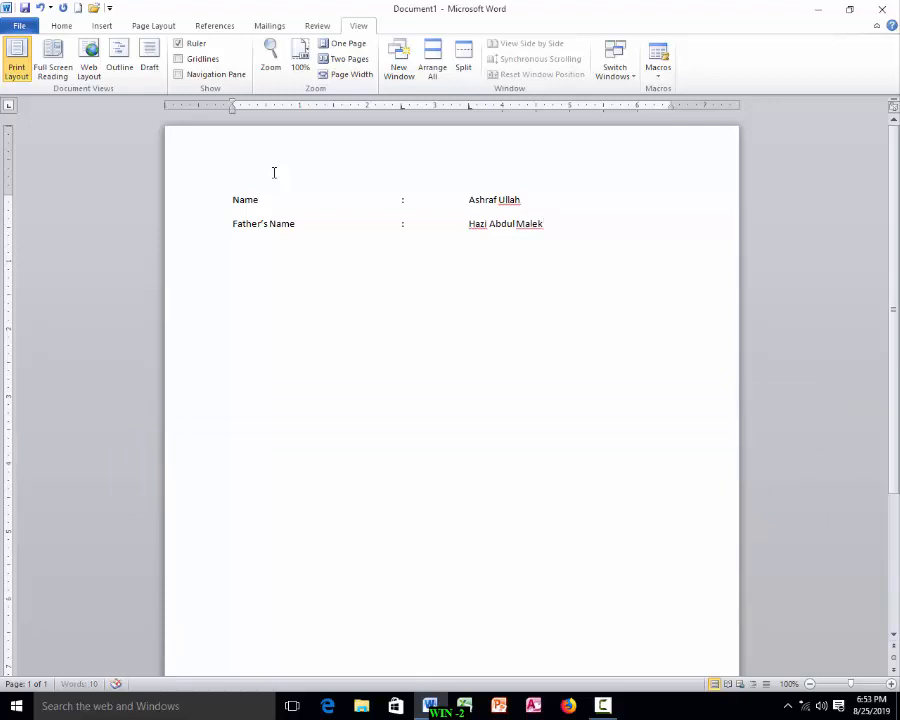
Step: Add an Address line with a colon and the postal address aligned on the tab stops
key("Return")
type("Address")
key("Tab")
type(":")
key("Tab")
type("Nydasa, Chashar")
key("Return")
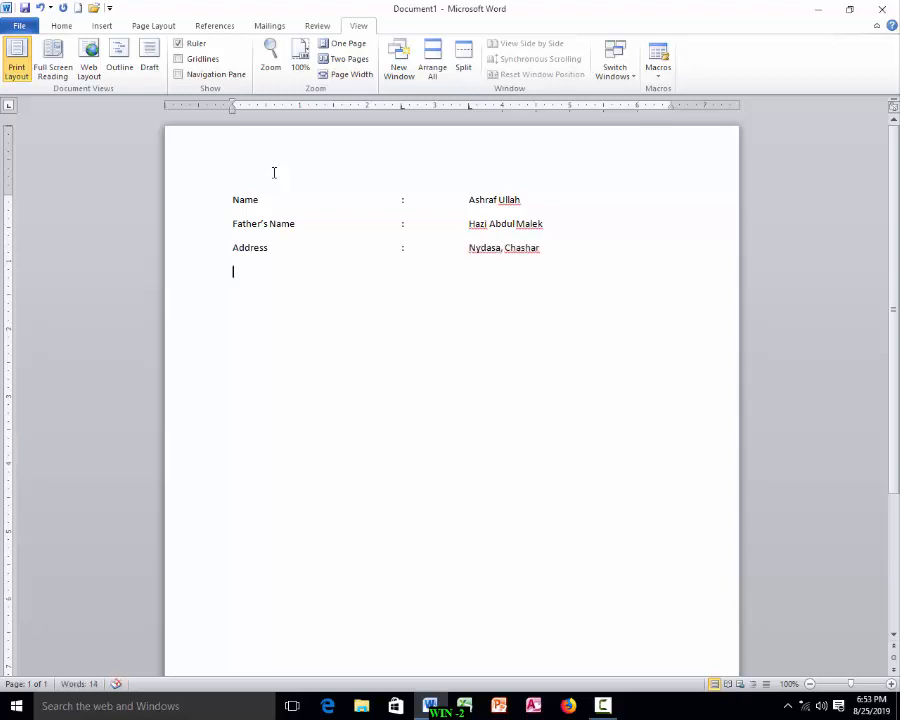
Step: Add a Phone line with a colon and the phone number aligned on the tab stops
type("Phone")
key("Tab")
type(":")
key("Tab")
type("012")
type("7")
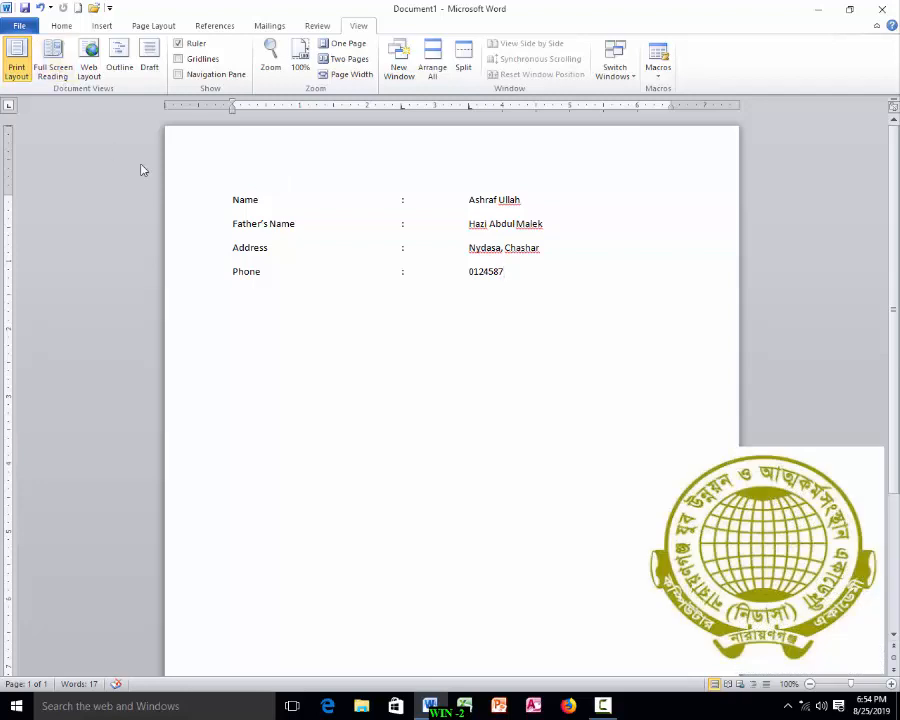
Step: Insert the title Bio-Data above the Name line, followed by a blank line
left_click(228, 199)
type("Bio-Data")
key("Return")
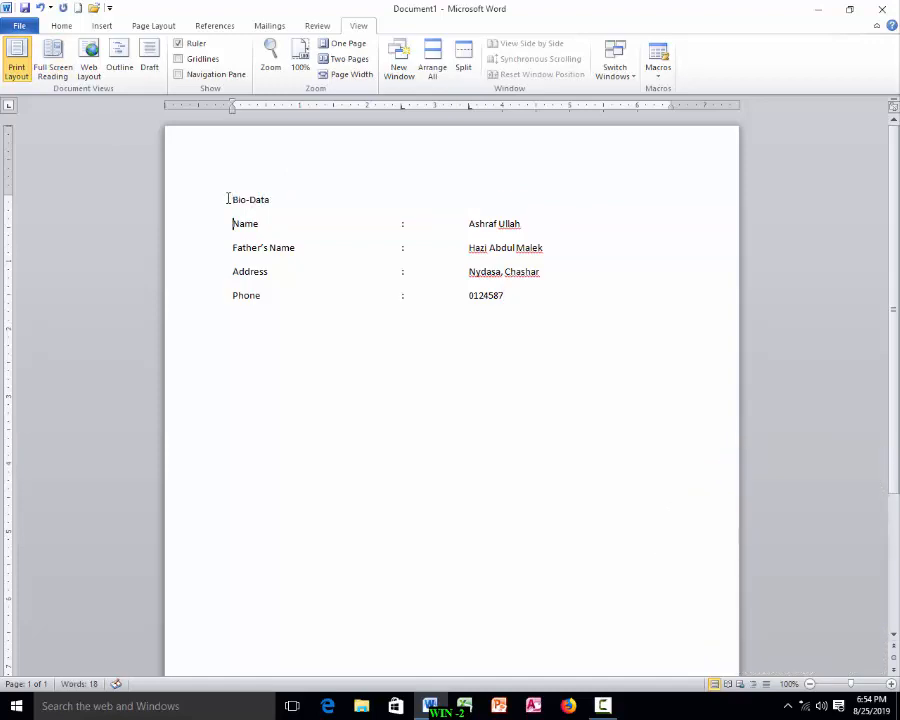
key("Return")
Step: Center the Bio-Data title and increase its font size by four steps
left_click(232, 199)
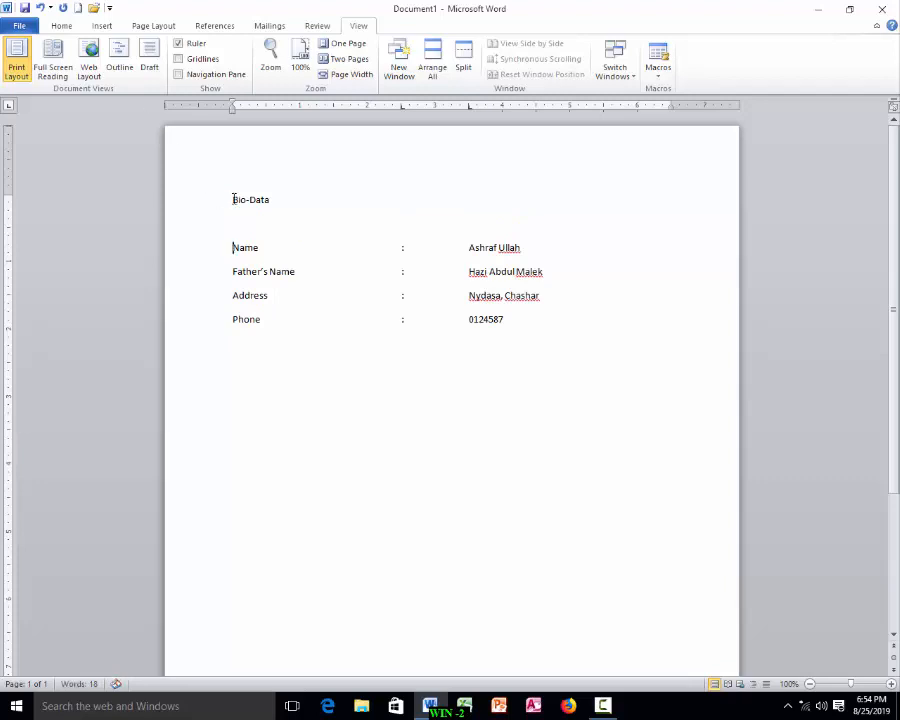
triple_click(232, 199)
key("ctrl+e")
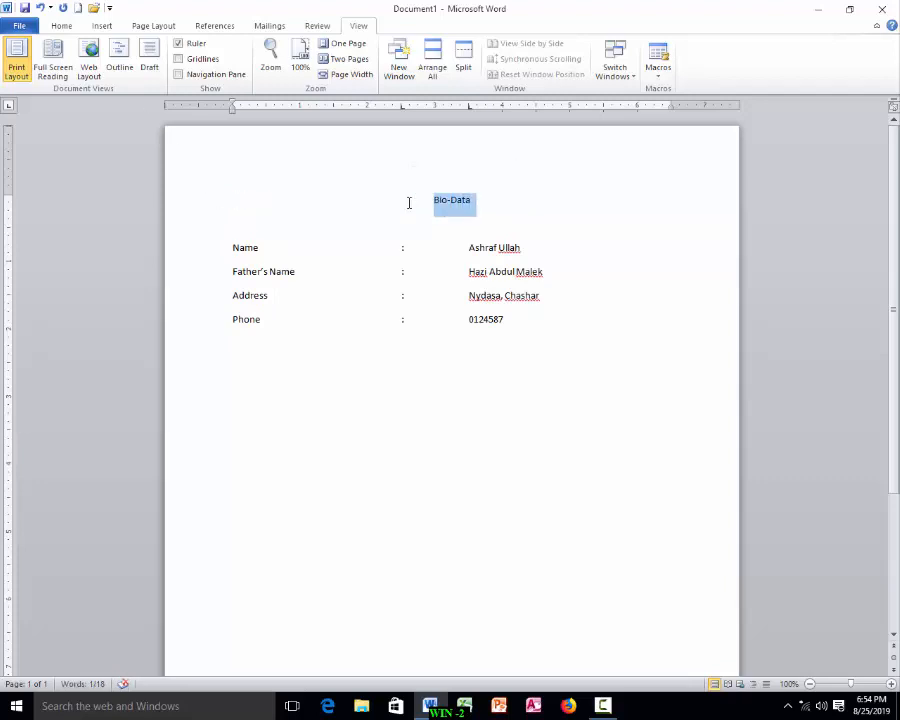
key("ctrl+shift+greater")
key("ctrl+shift+greater")
key("ctrl+shift+greater")
key("ctrl+shift+greater")
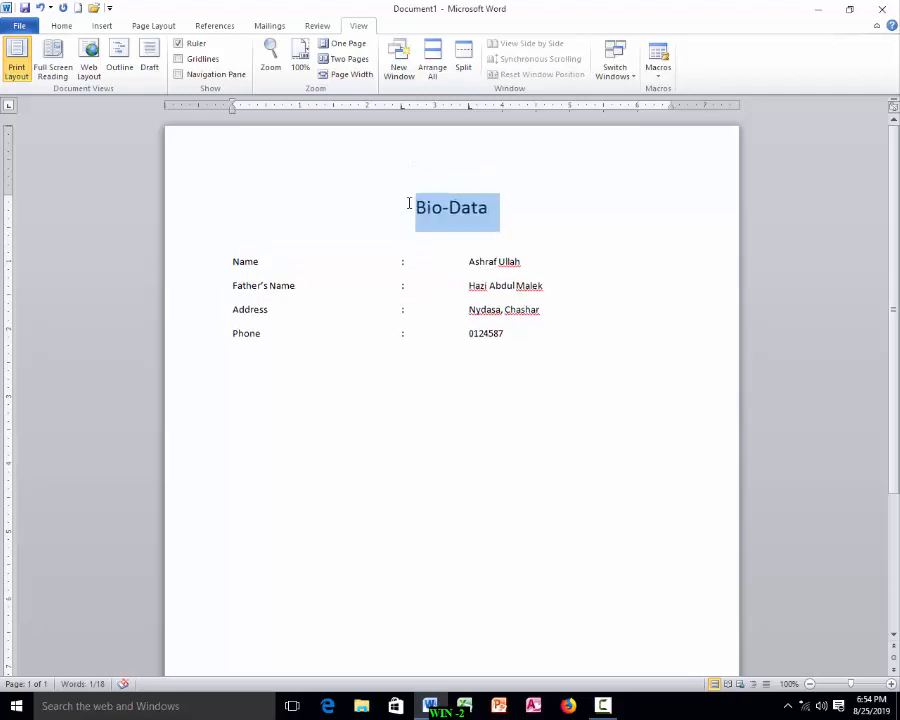
Step: Underline the Bio-Data title
key("ctrl+u")
left_click(438, 232)
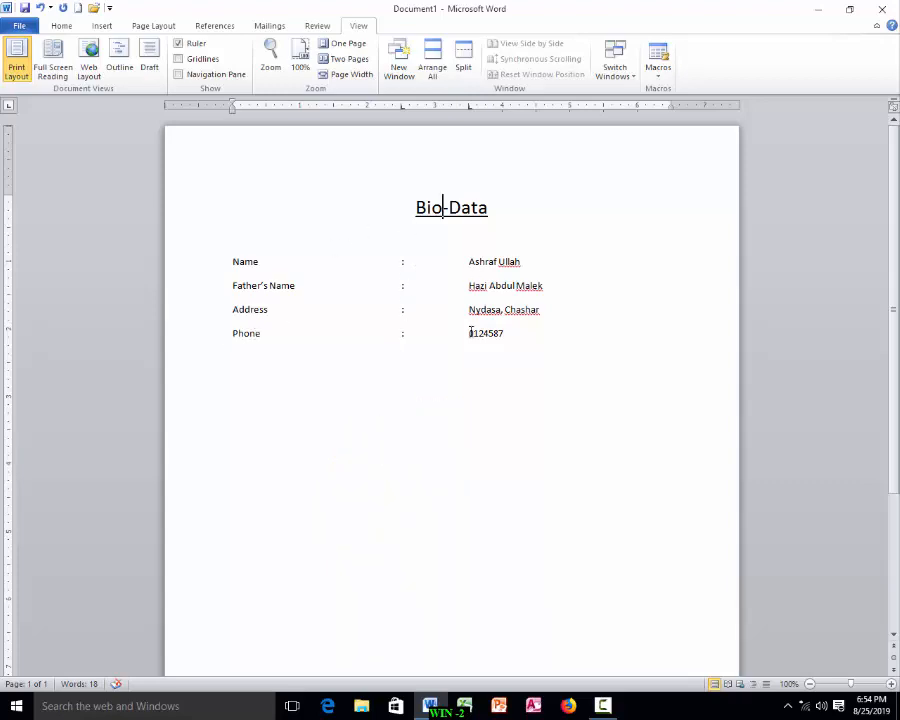
Step: In a blank document, open the tab settings, clear all existing tab stops and set a left tab stop at 2.5"
left_click(430, 706)
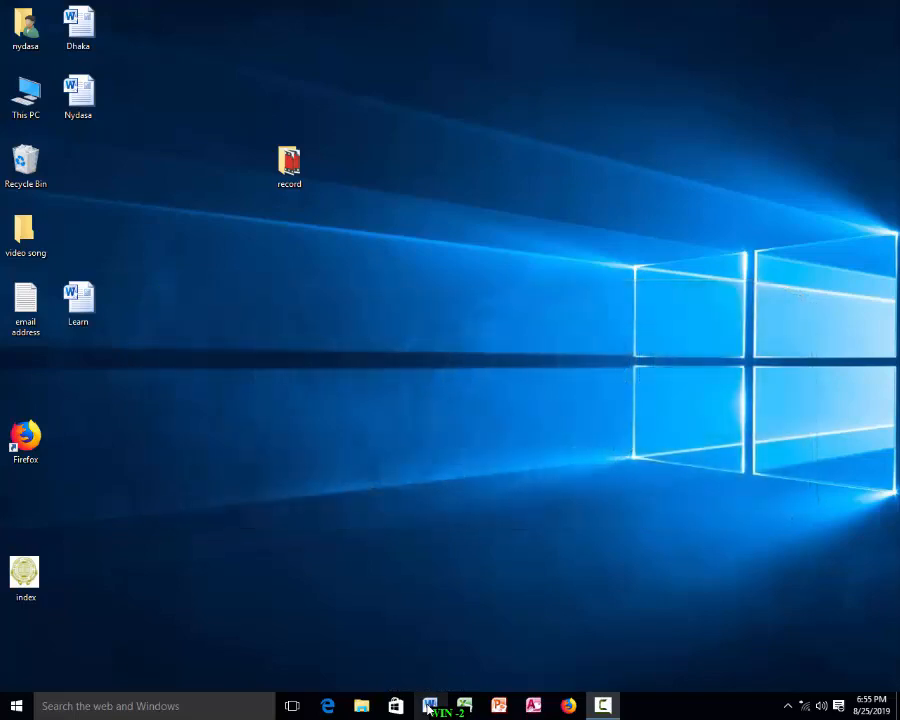
left_click(428, 706)
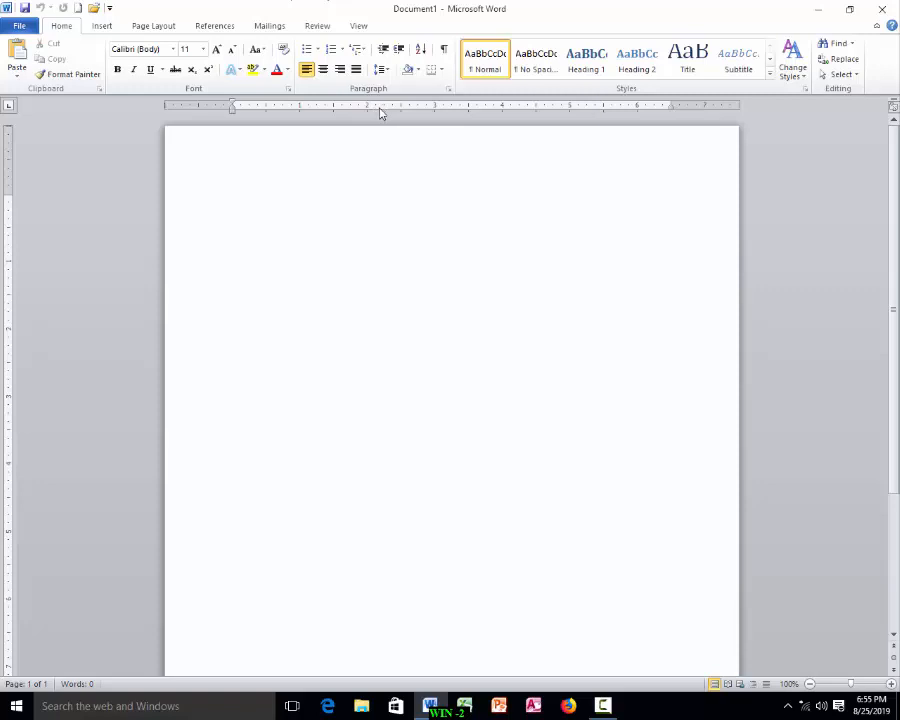
double_click(379, 110)
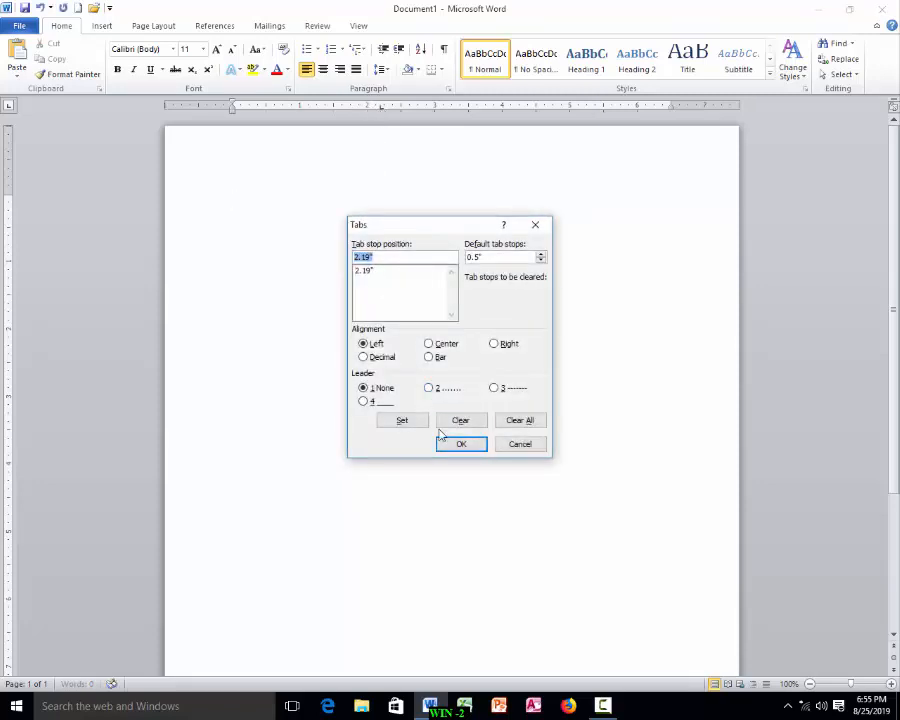
left_click(516, 424)
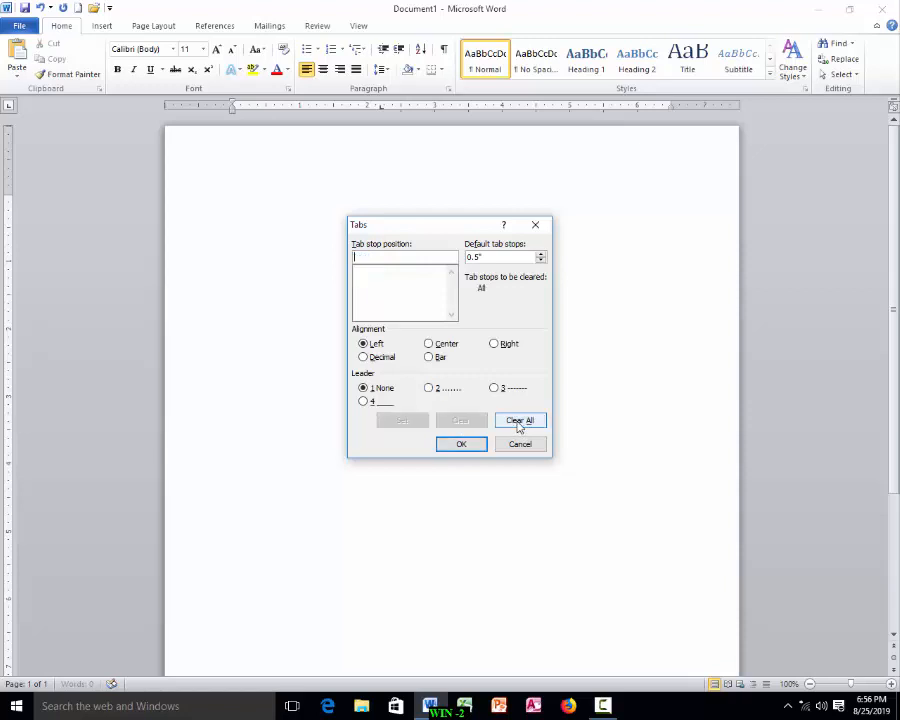
left_click(367, 257)
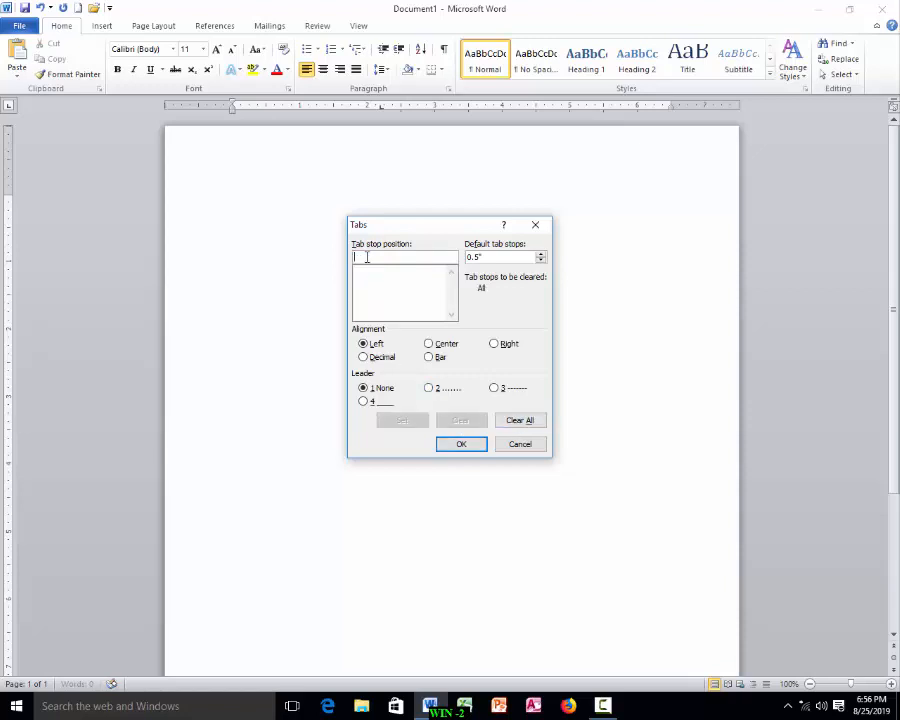
type("2.5")
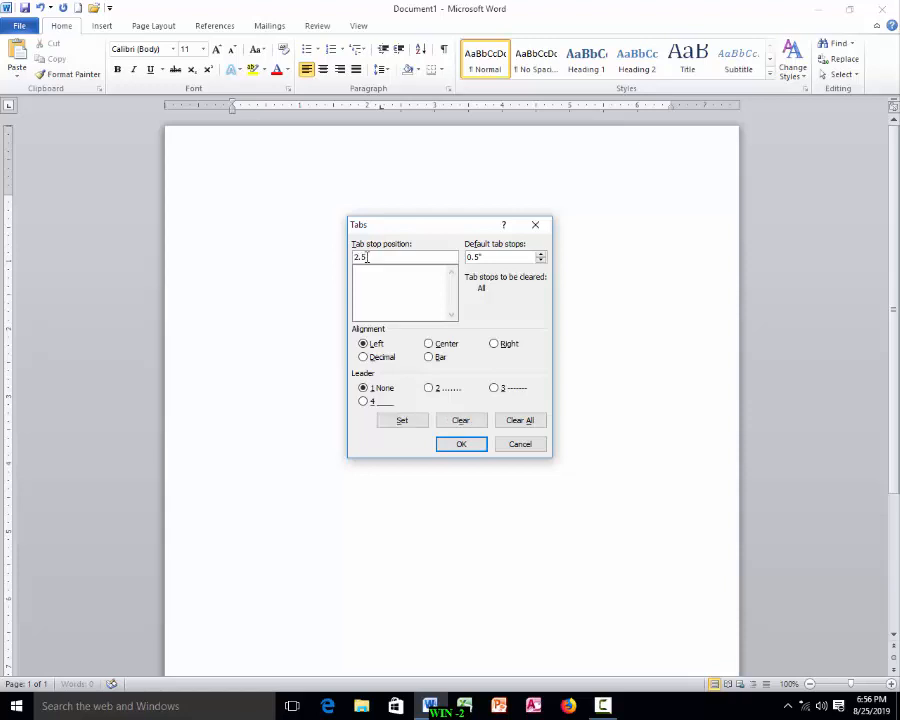
left_click(404, 421)
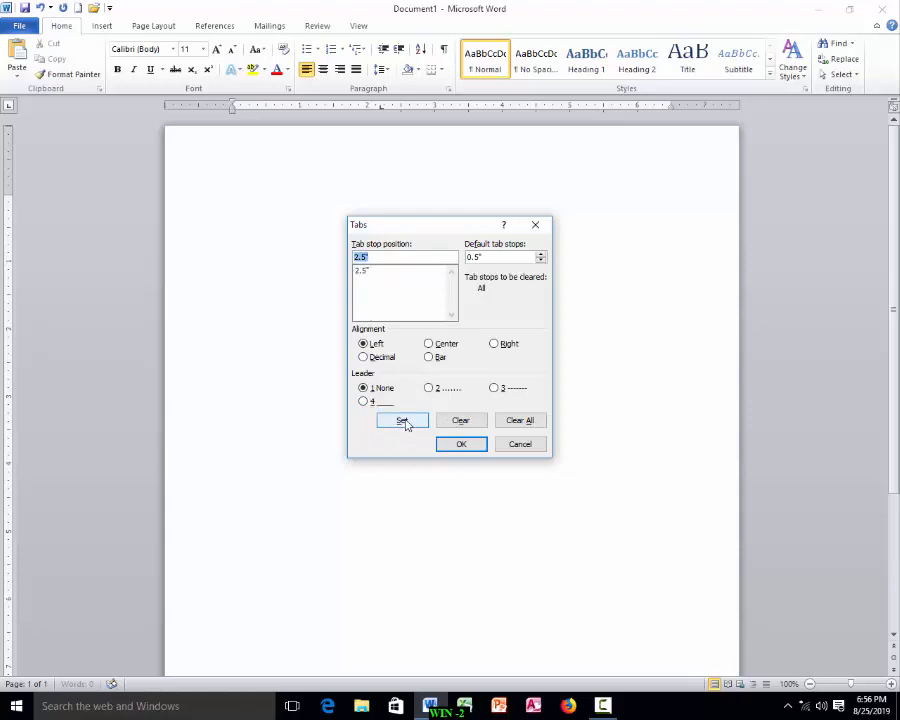
Step: Add tab stops at 3" and at 6" with a dotted leader, and close the tab settings
type("3")
left_click(400, 424)
type("6")
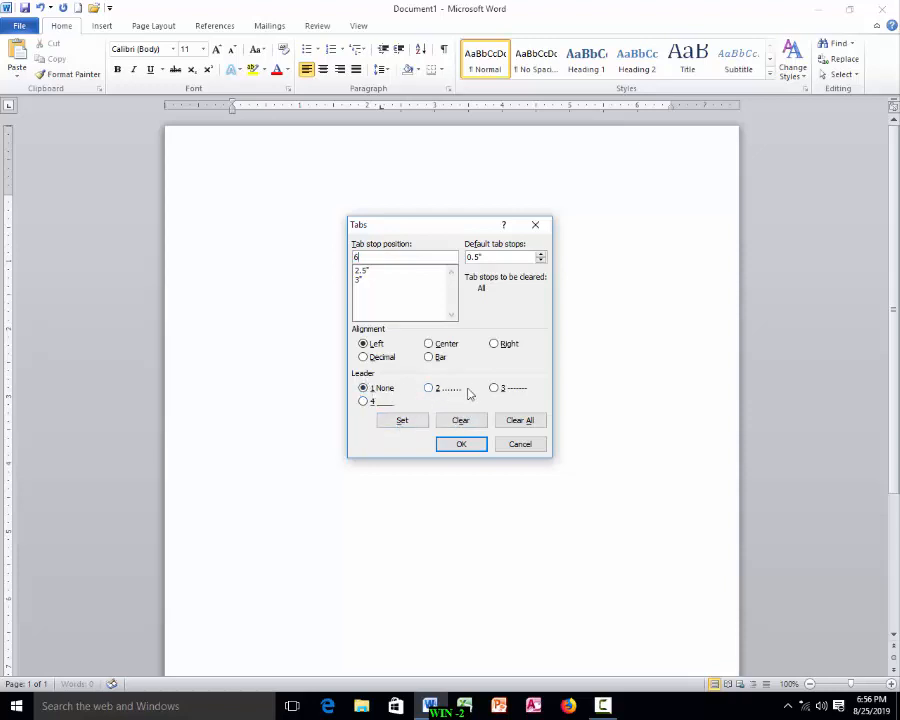
left_click(429, 388)
left_click(407, 423)
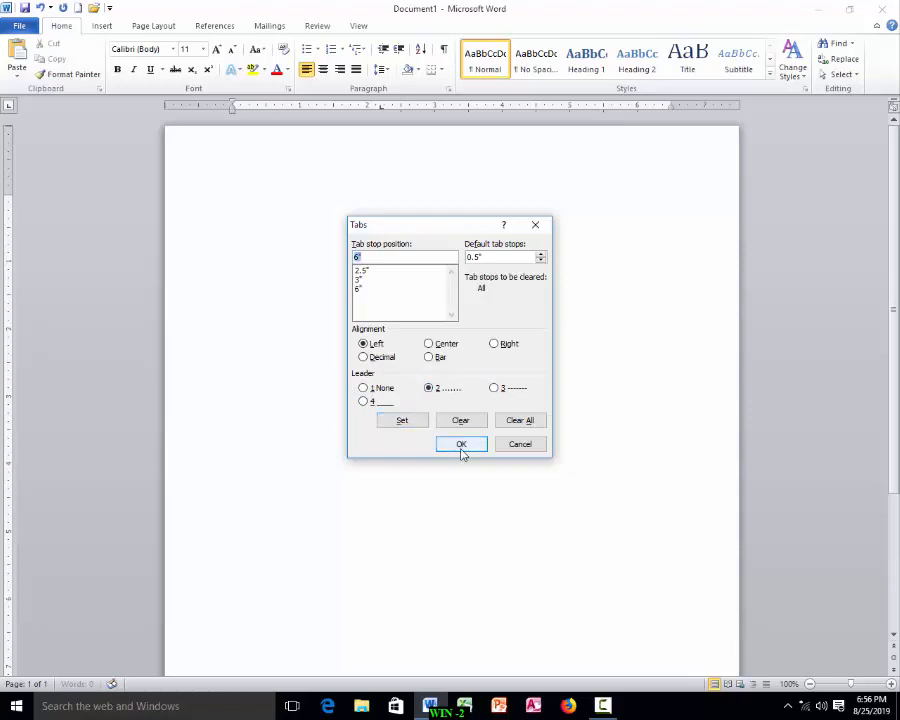
left_click(462, 445)
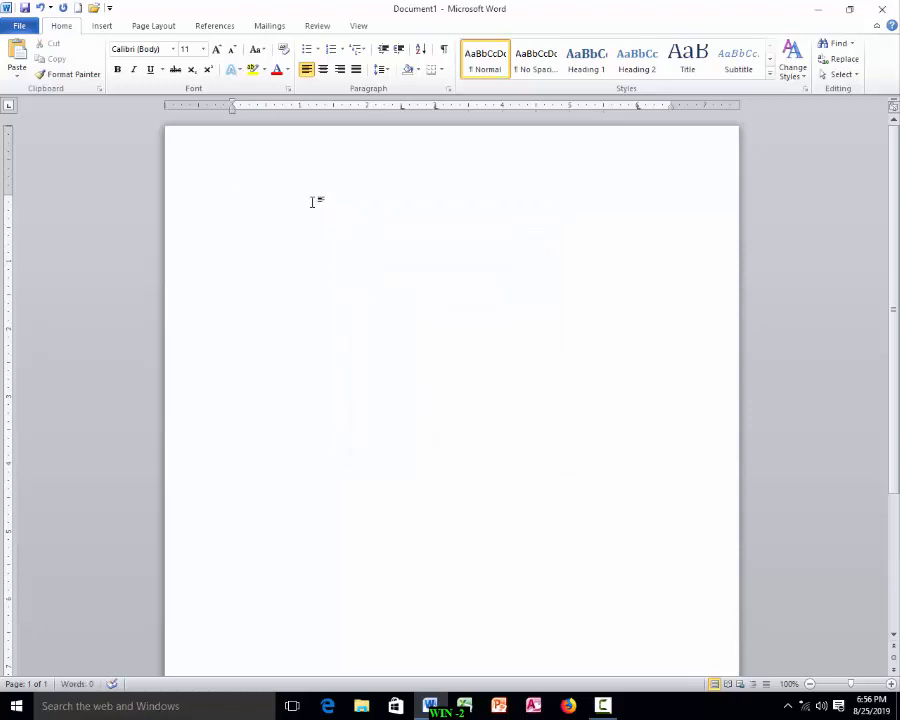
Step: Type the Name label followed by a tab-aligned colon and a dotted fill line
type("Name")
key("Tab")
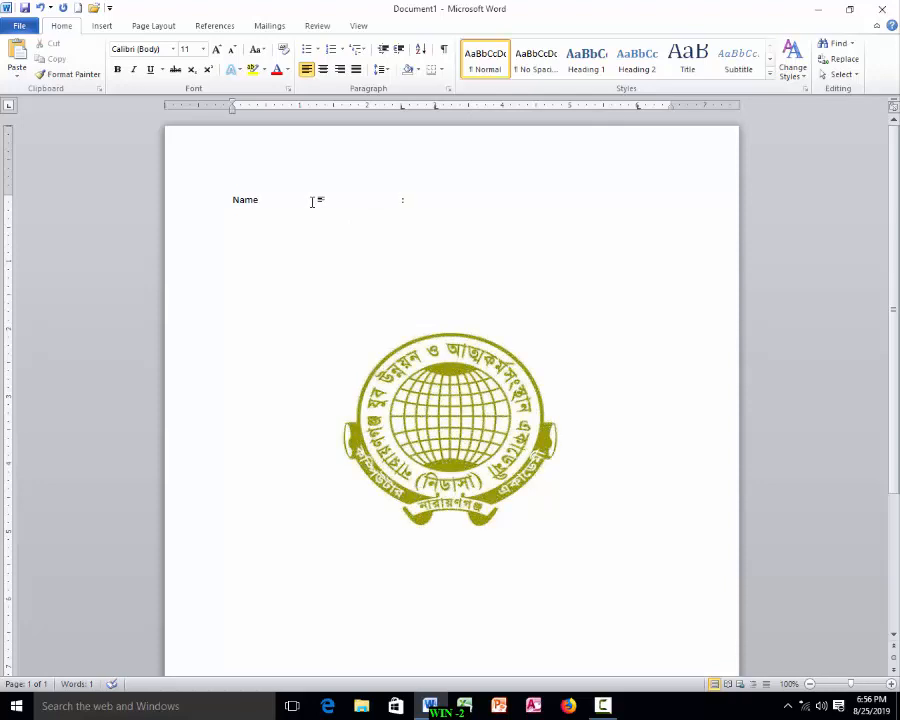
type(":")
key("Tab")
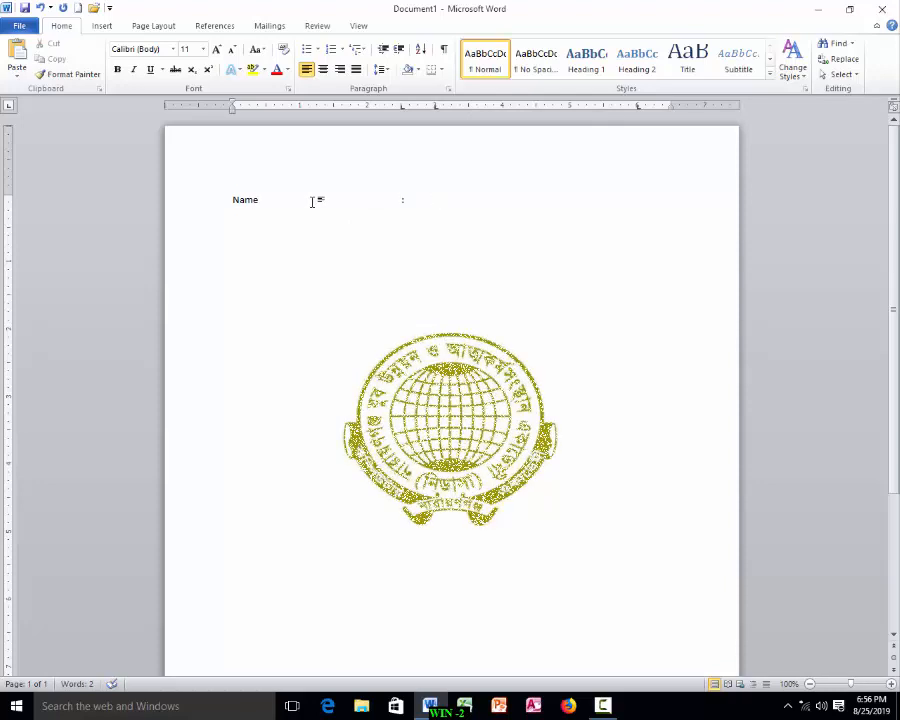
key("Tab")
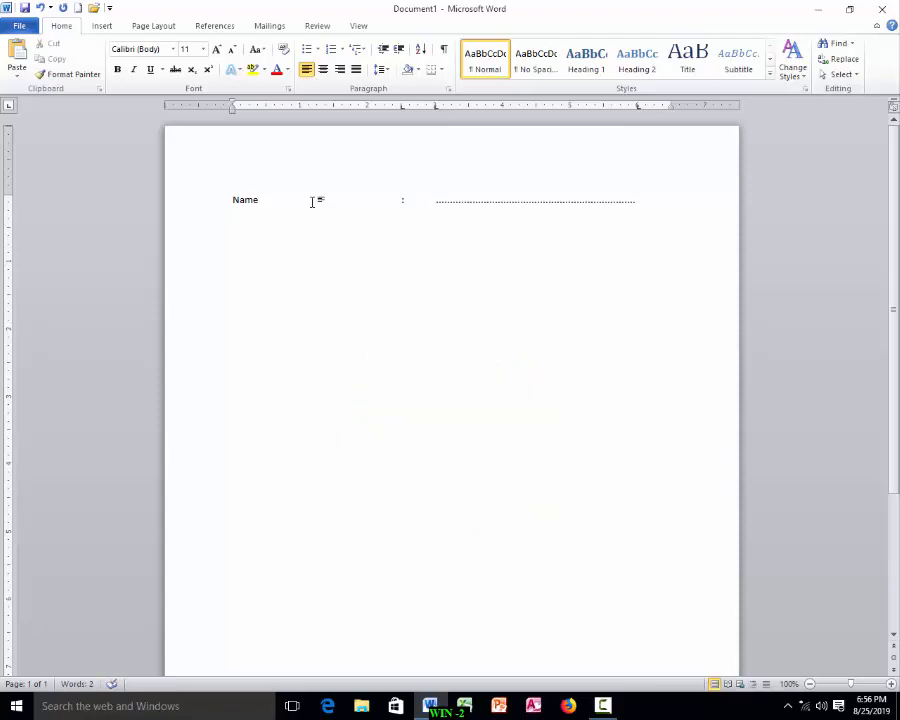
Step: Add Father's Name and Mother's Name lines, each with a tab-aligned colon and dotted fill line
key("Return")
type("Father's Name")
key("Tab")
type(":")
key("Tab")
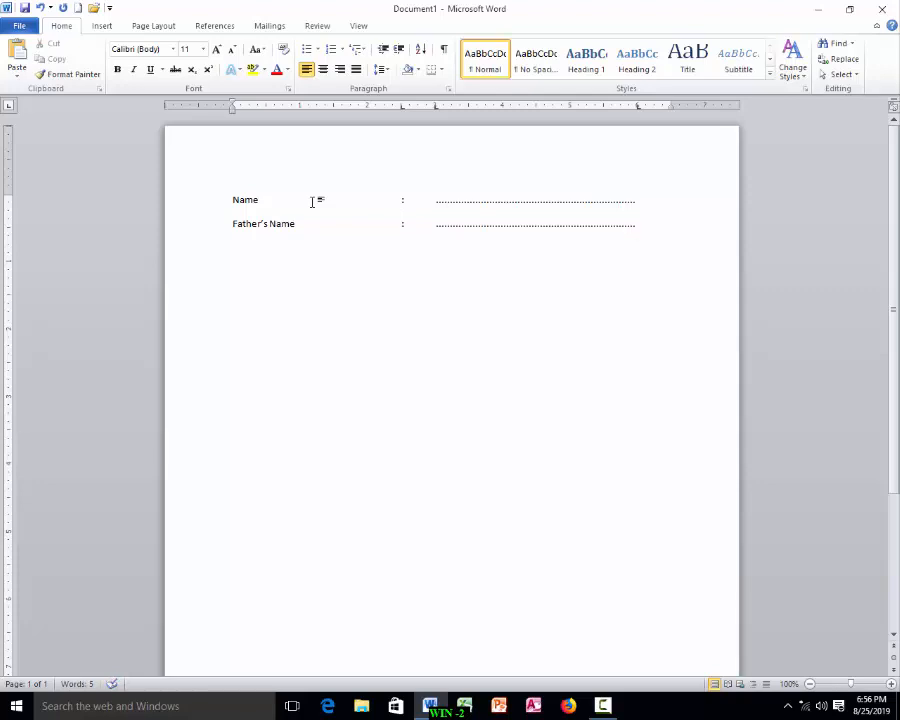
key("Return")
type("Mother's Name")
key("Tab")
Step: Add an Address line with colon and dotted fill, plus a second dotted continuation line below it
key("Tab")
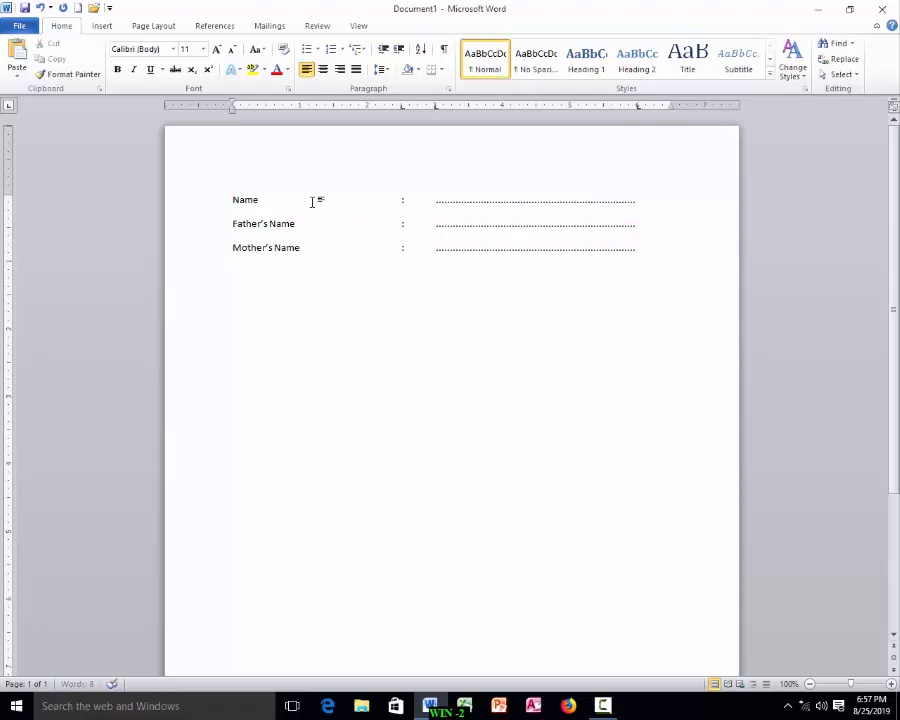
key("Return")
type("Address\t:")
key("Tab")
key("Tab")
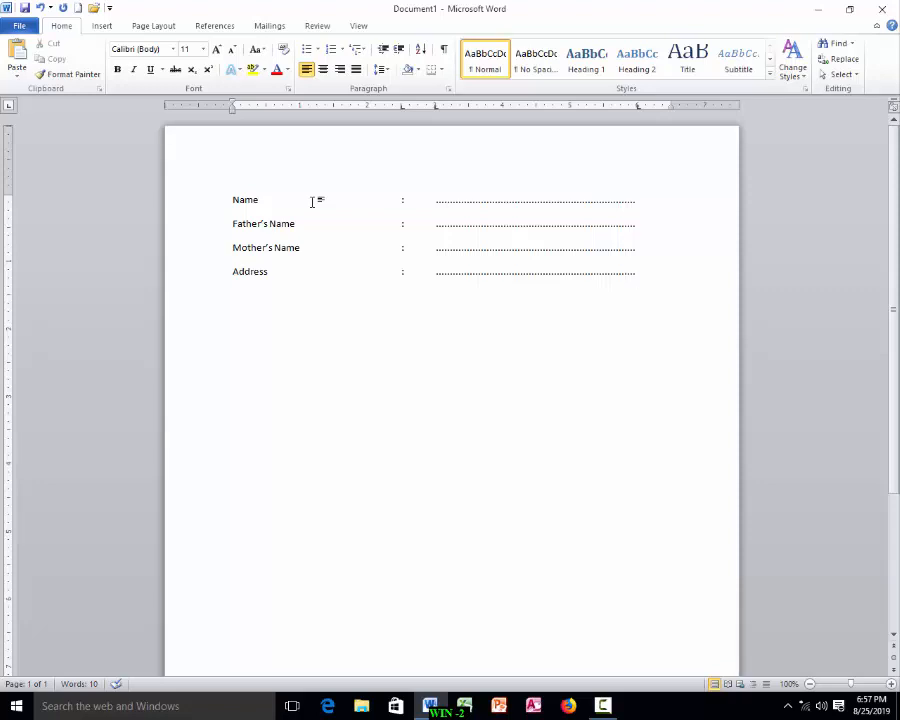
key("Return")
key("Tab")
key("Tab")
key("Return")
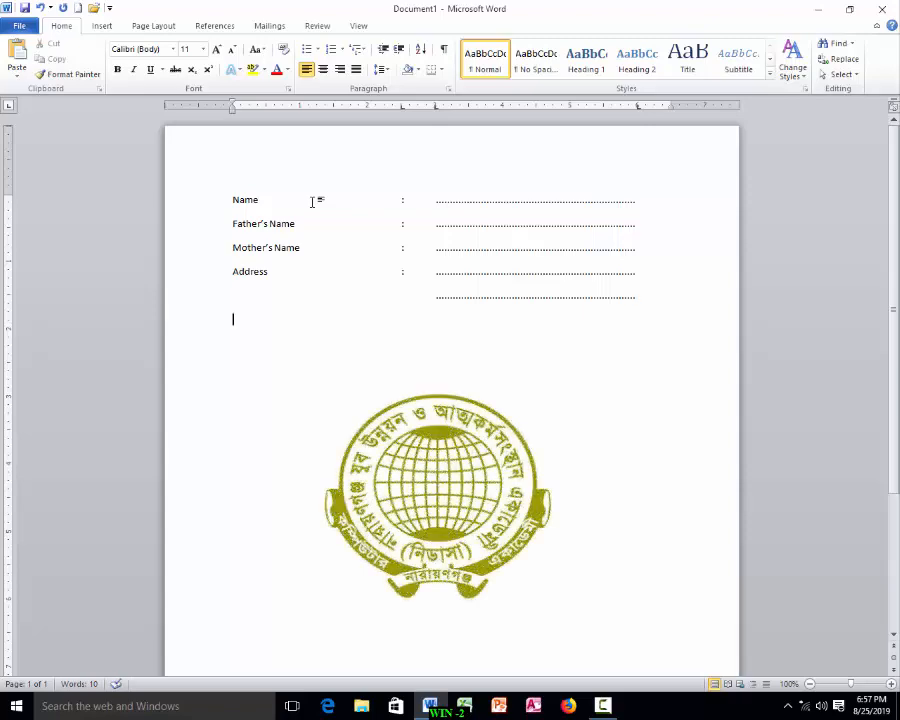
Step: Add a Nationality line with a tab-aligned colon and dotted fill line
type("Nationality")
key("Tab")
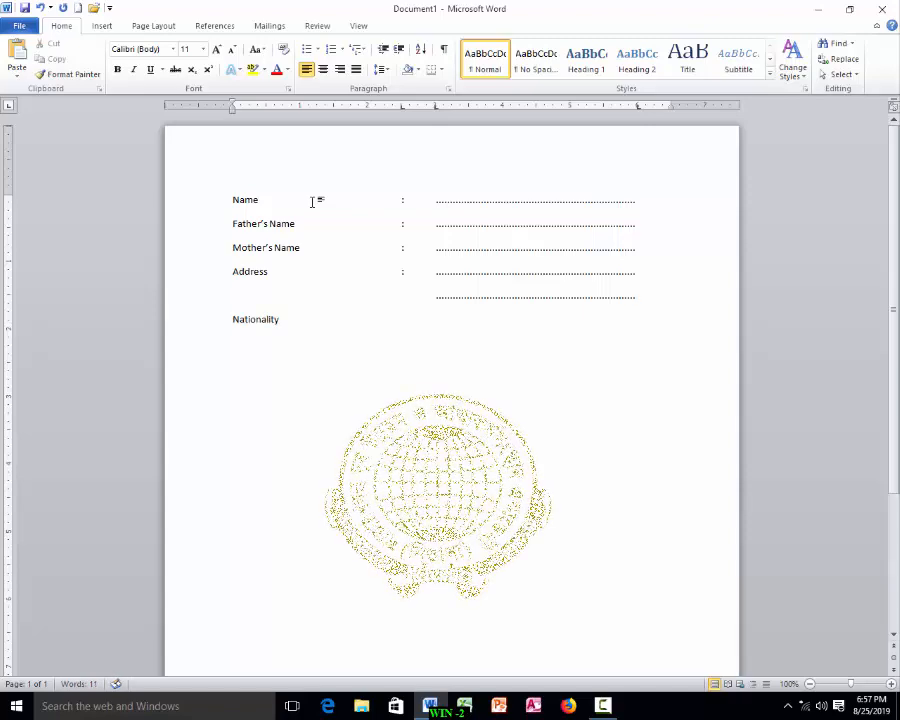
type(":")
key("Tab")
key("Tab")
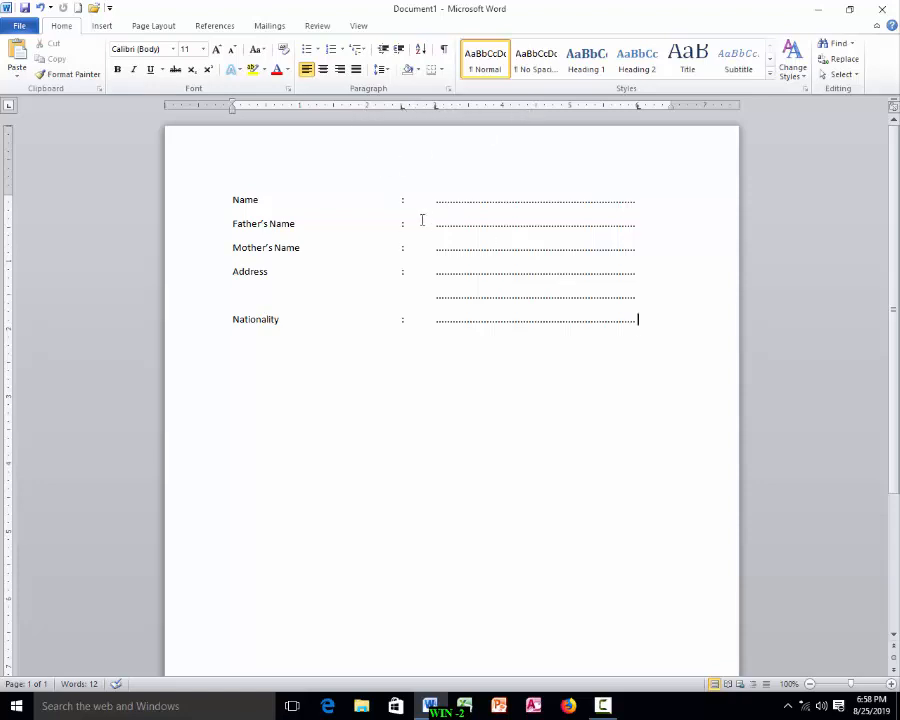
Step: Select the whole form and move the colon tab stop to about 1.6" and the next tab stop to about 1.75" on the ruler
left_click(400, 199)
key("ctrl+a")
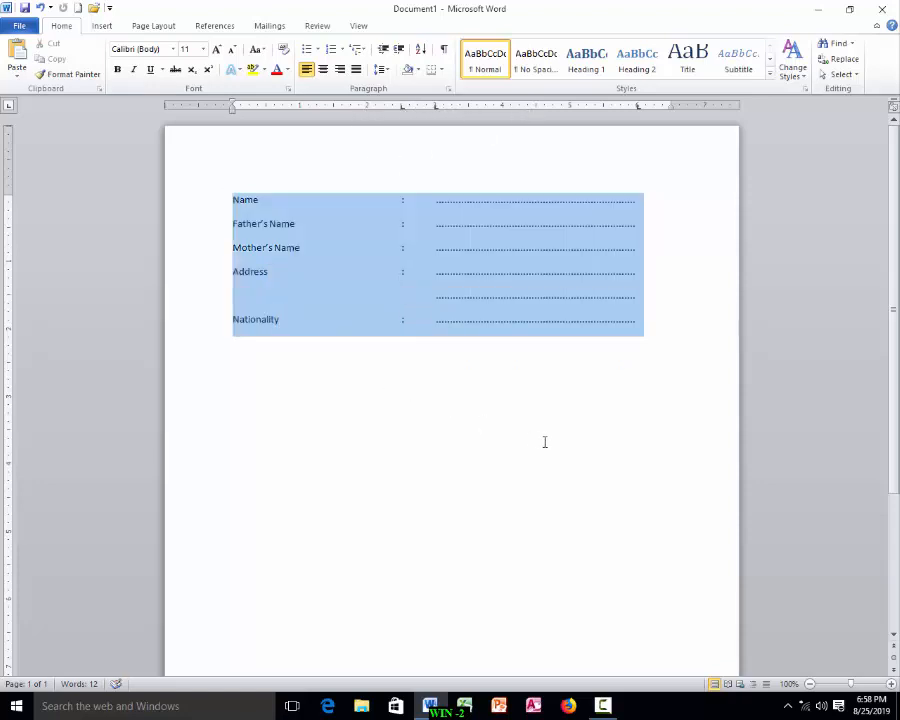
left_click_drag(403, 112, 342, 113)
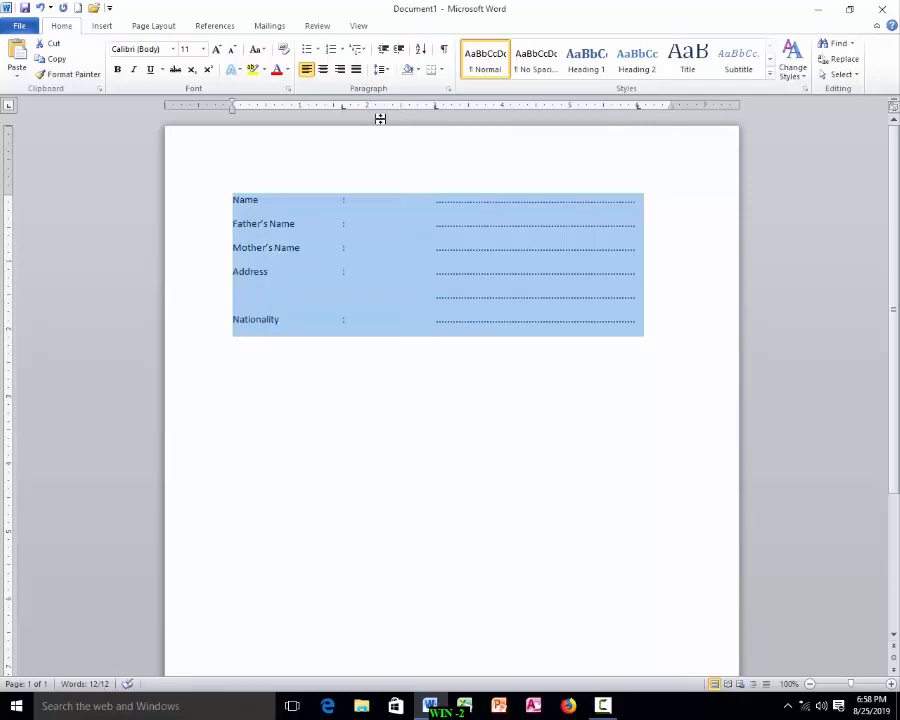
left_click_drag(435, 110, 350, 112)
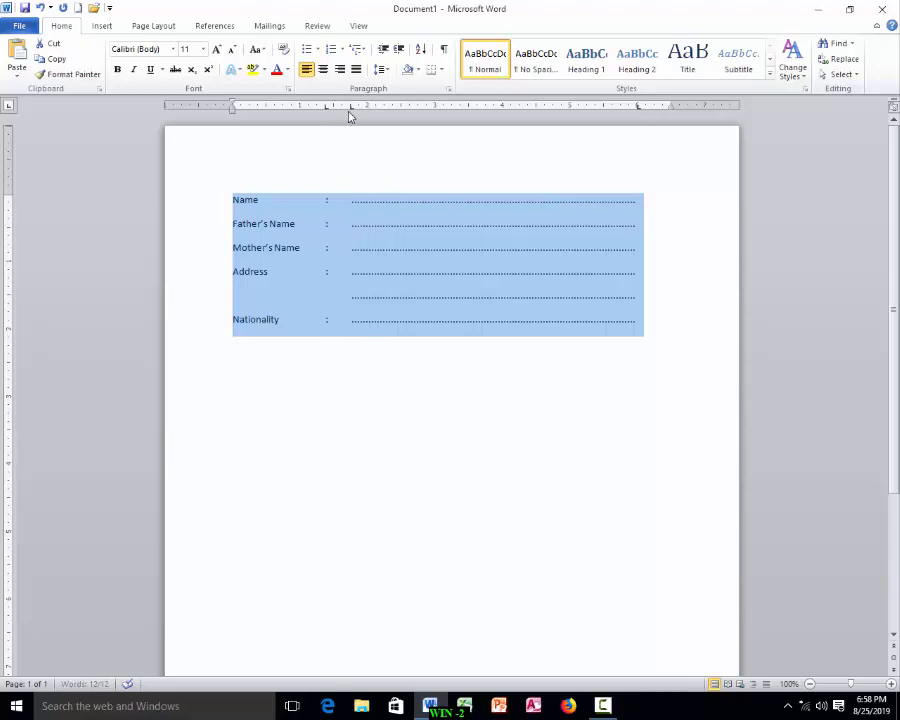
left_click(374, 311)
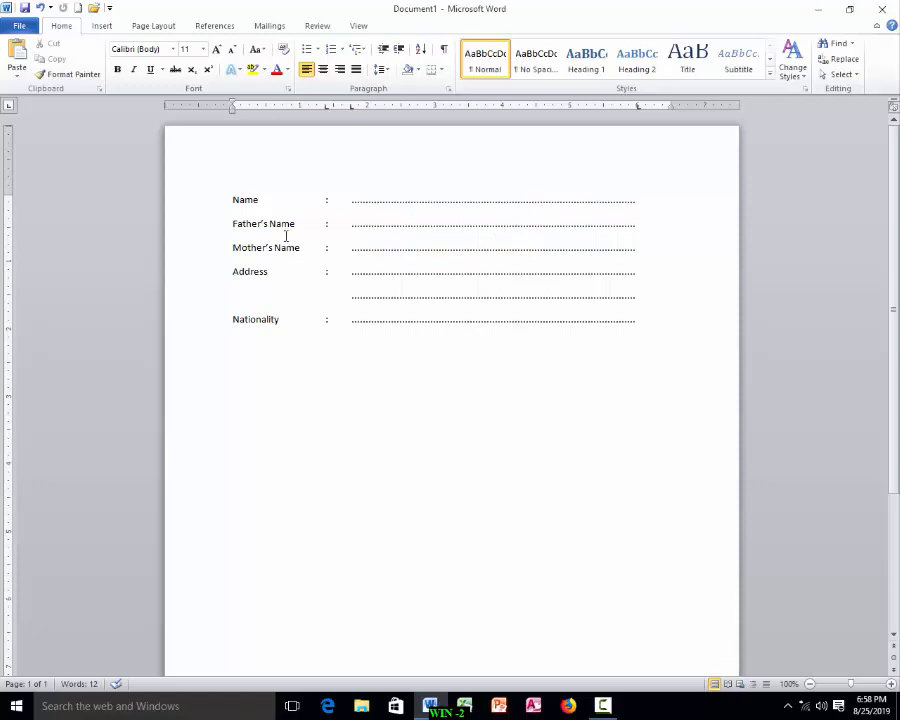
Step: Select all form lines and switch between single, double and 1.5 line spacing
left_click_drag(233, 191, 738, 345)
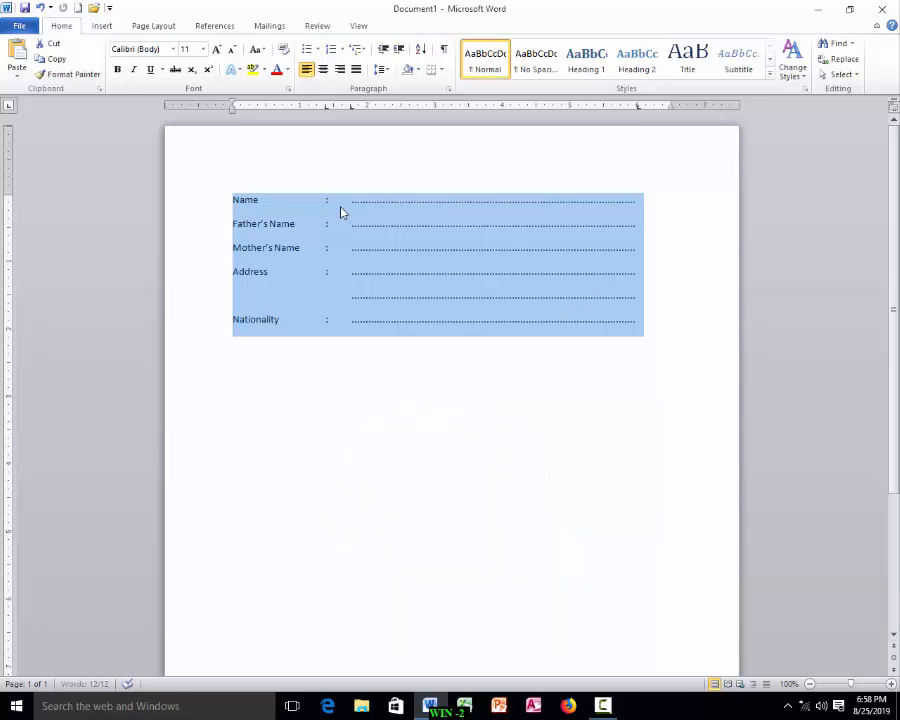
key("ctrl+5")
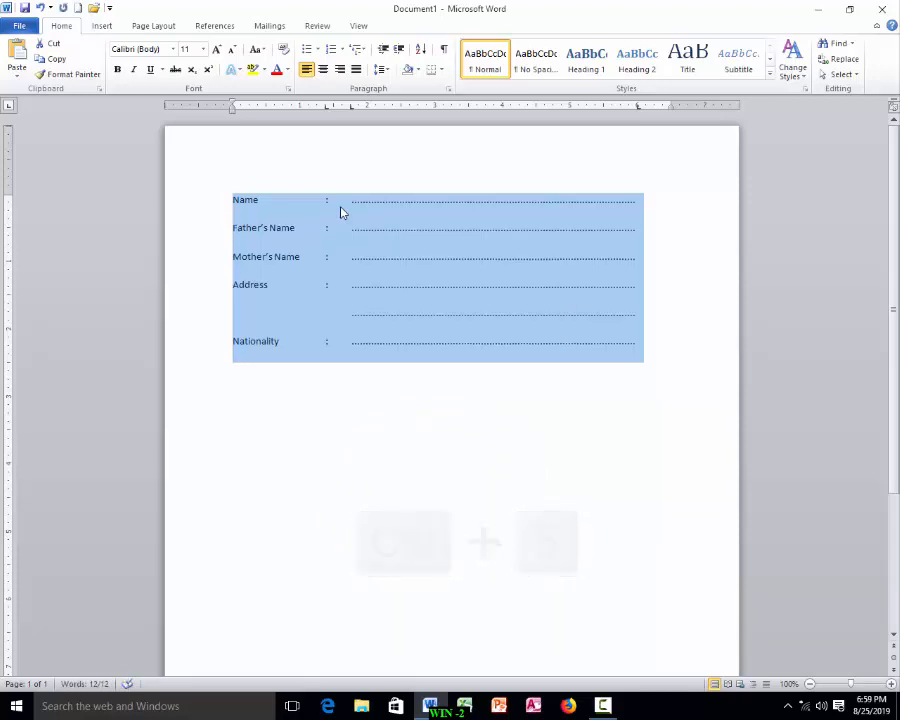
key("ctrl+1")
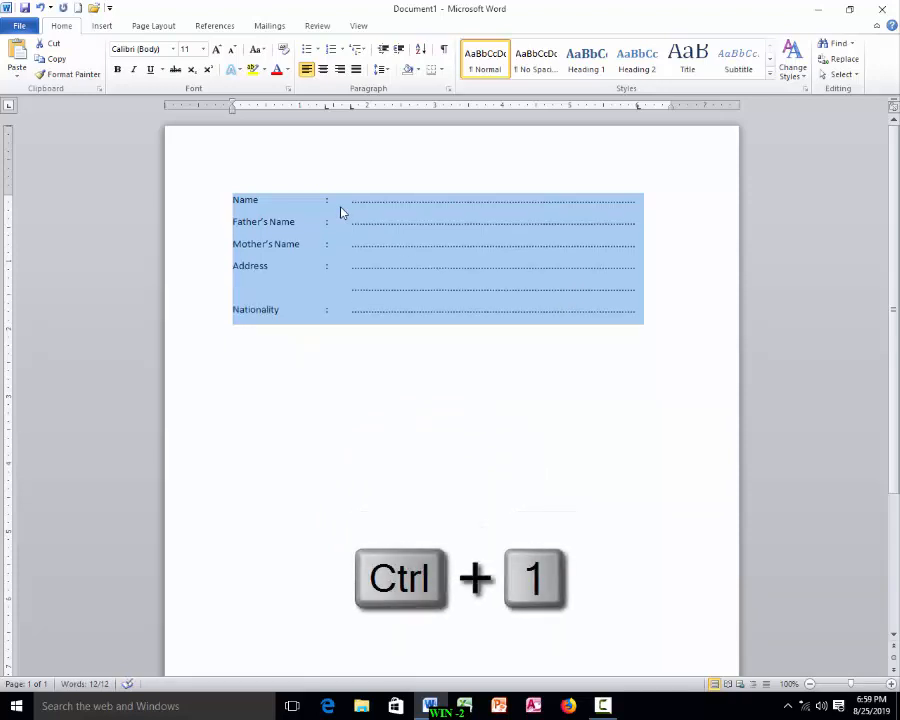
key("ctrl+2")
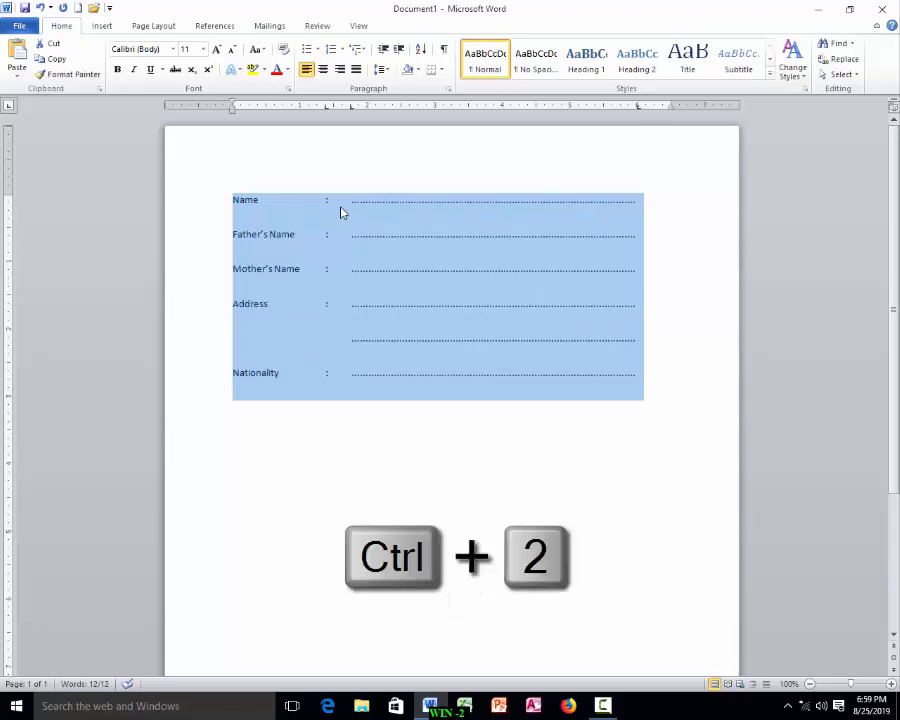
key("ctrl+5")
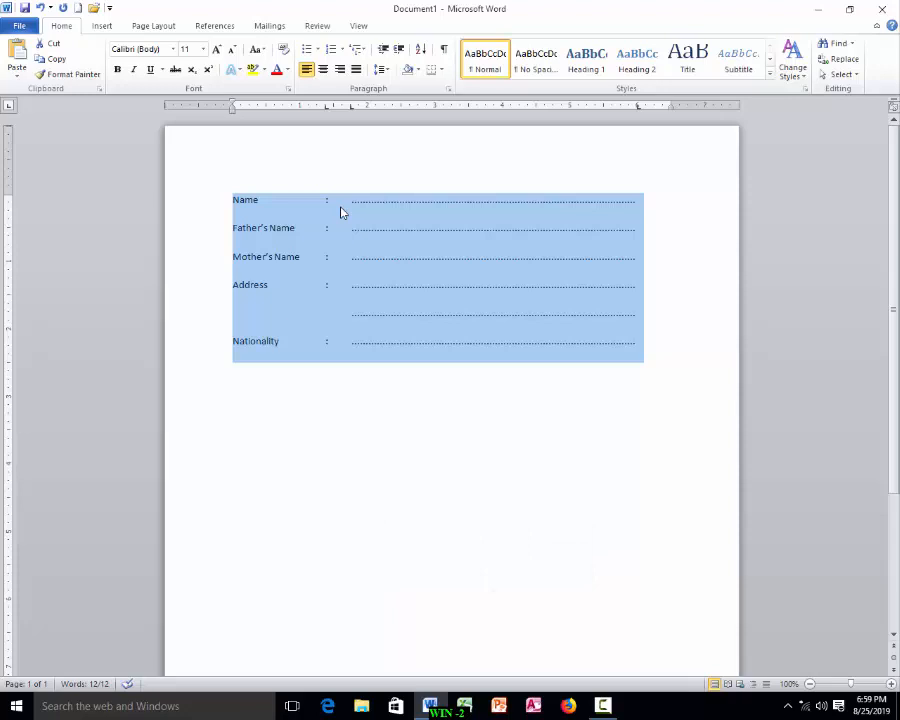
key("ctrl+2")
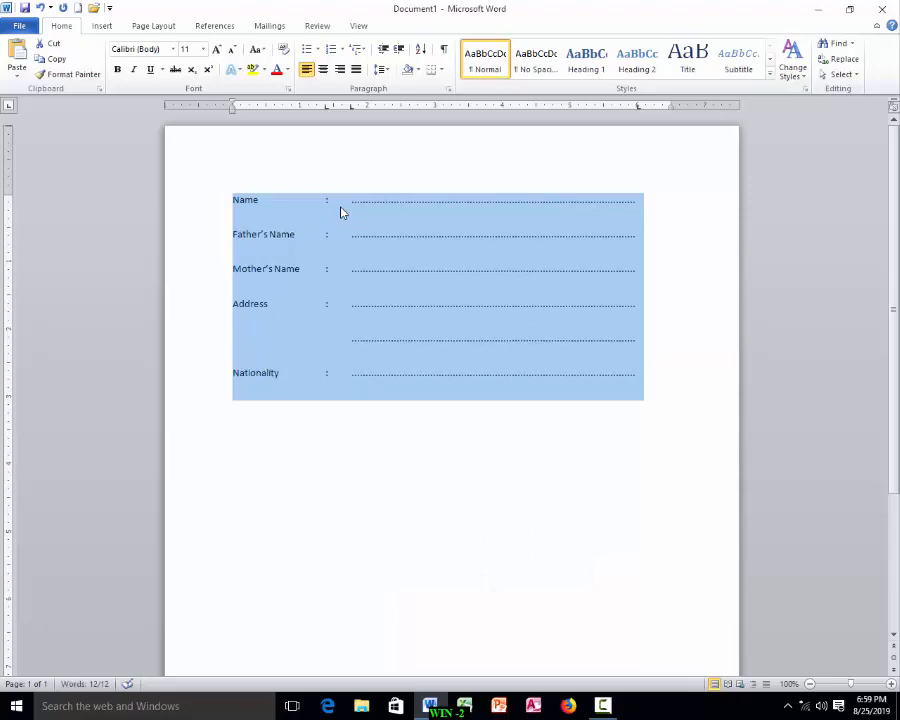
key("ctrl+1")
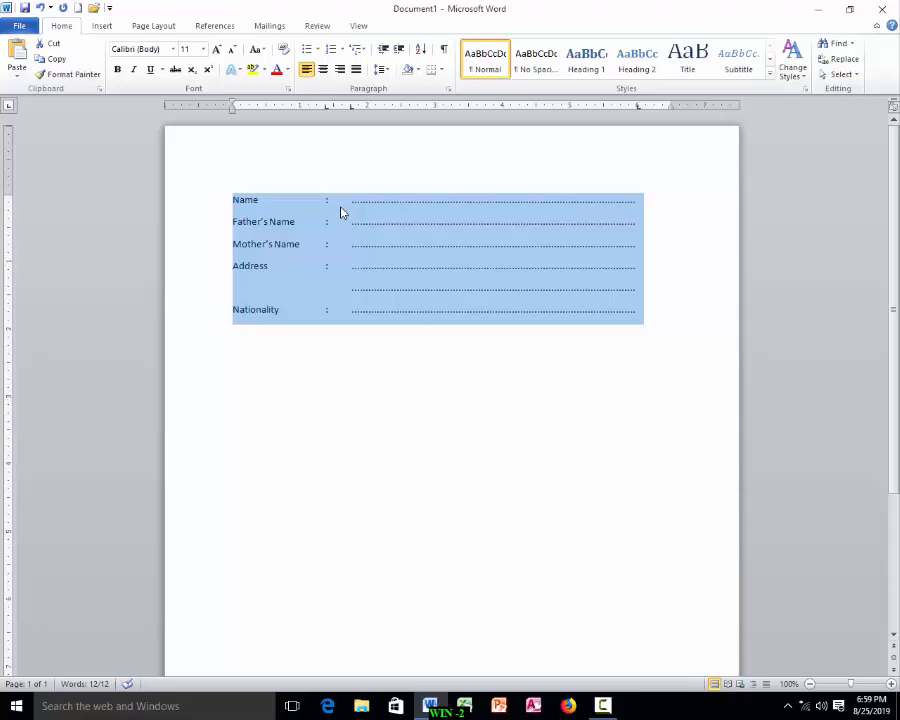
key("ctrl+5")
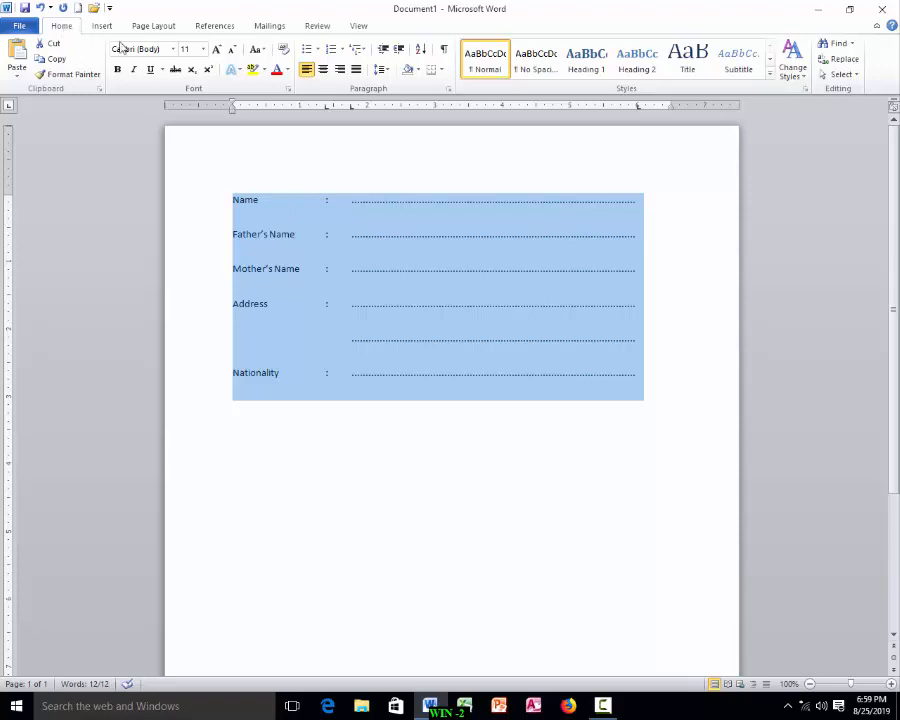
Step: Set the line spacing of the selected form lines to 2.5
left_click(389, 79)
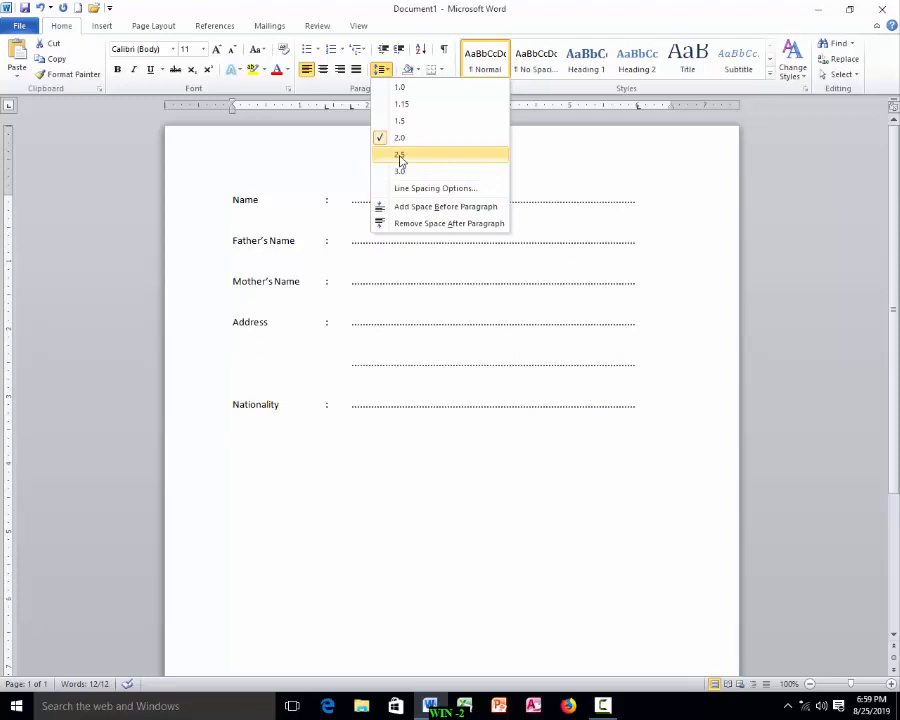
left_click(402, 158)
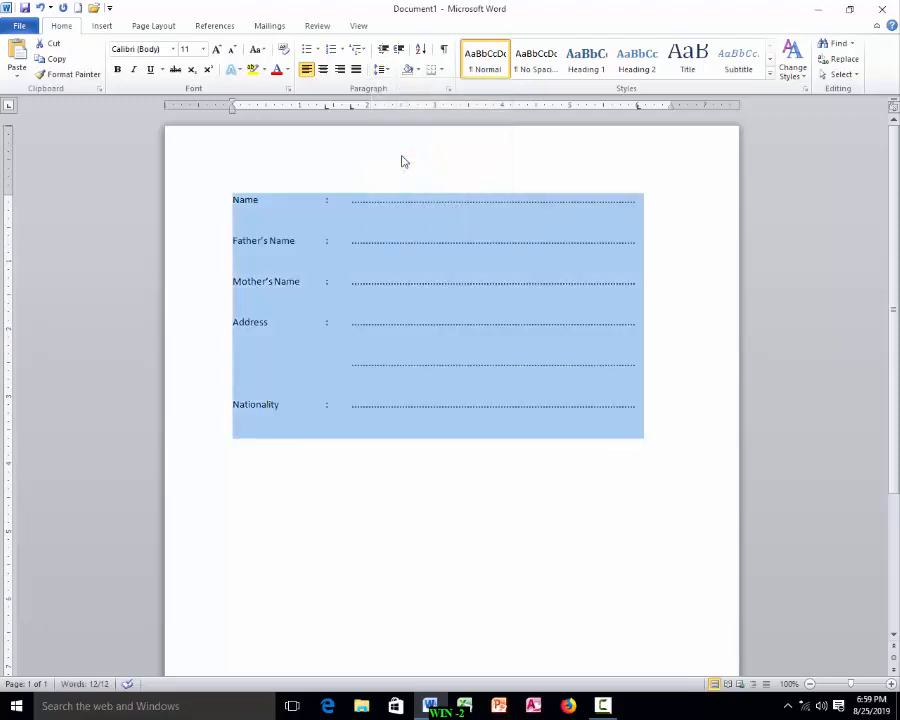
left_click(402, 314)
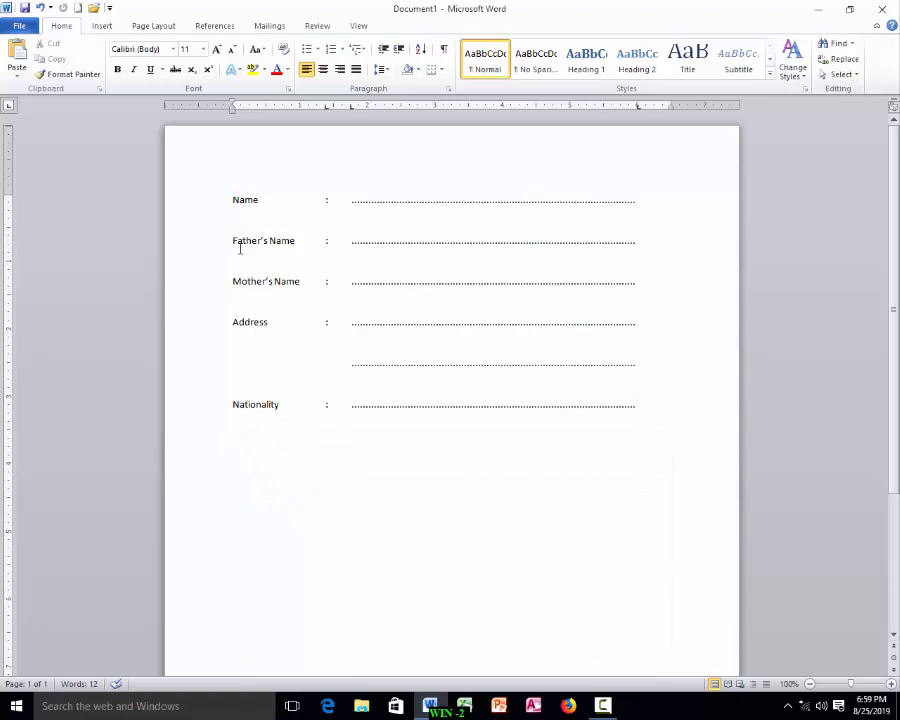
Step: Select all the form lines and cycle their letter case repeatedly through uppercase, lowercase and capitalized forms
left_click_drag(229, 193, 237, 224)
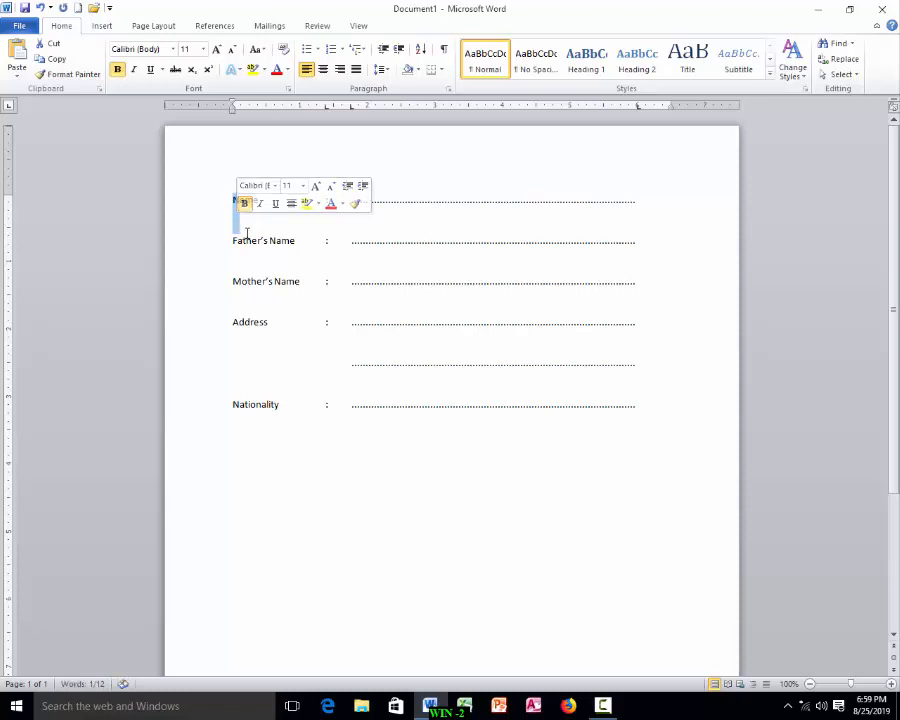
left_click(238, 200)
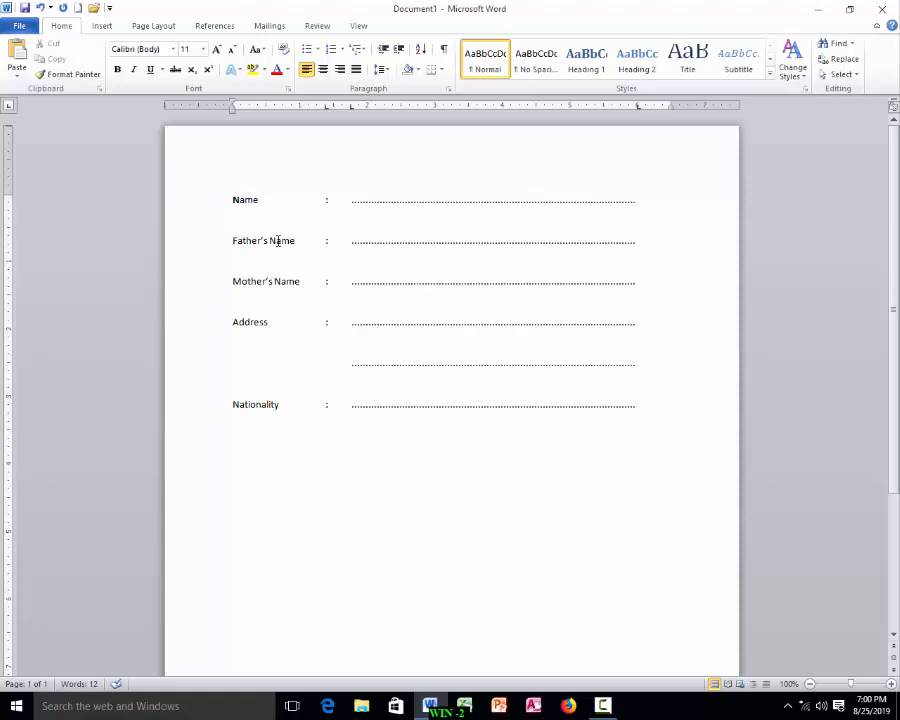
left_click_drag(228, 200, 758, 494)
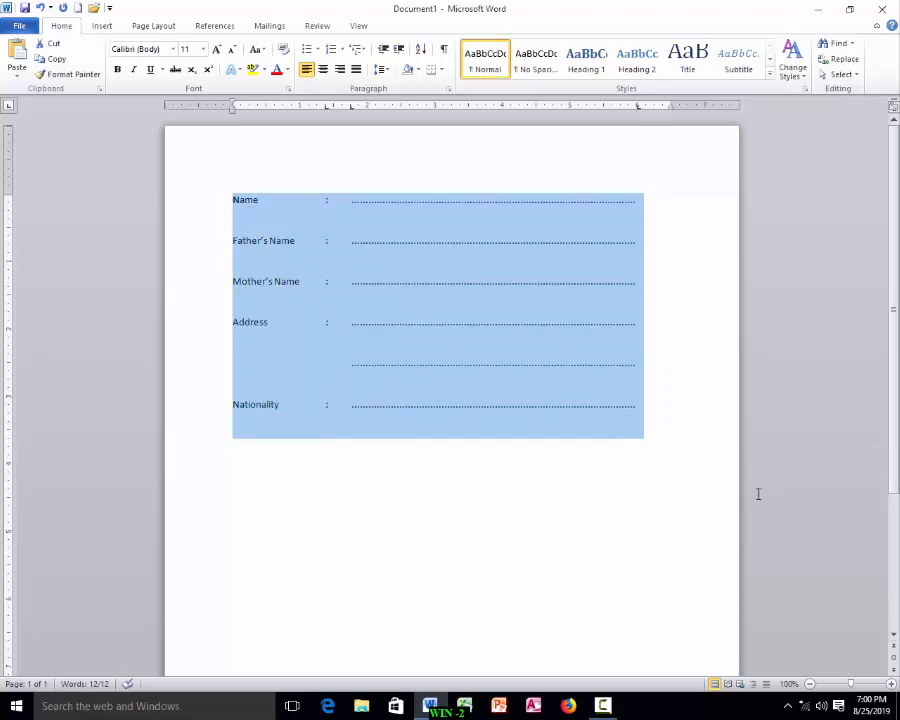
key("shift+F3")
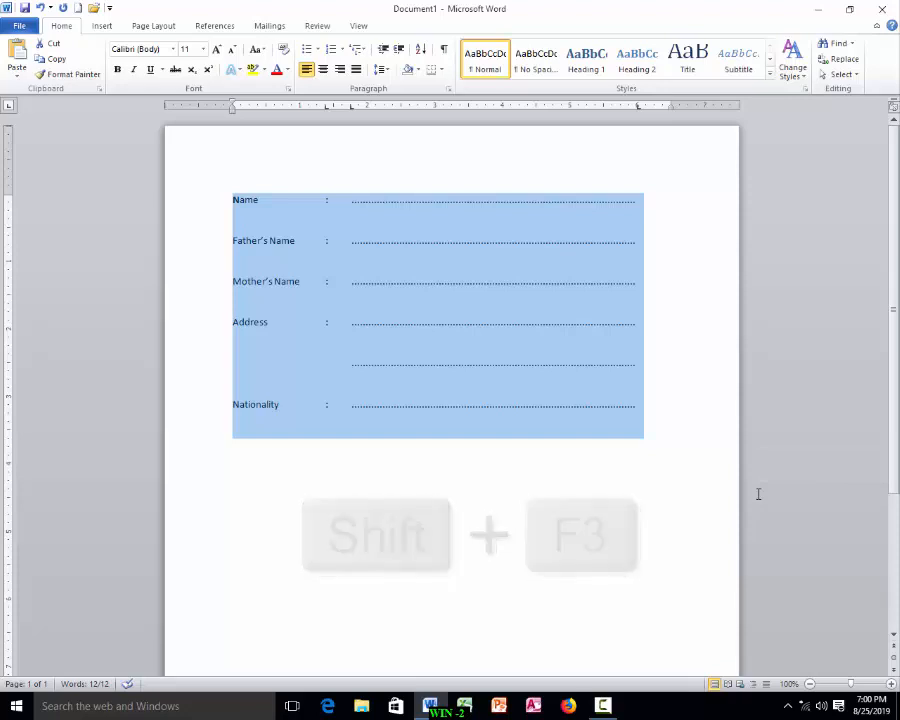
key("shift+F3")
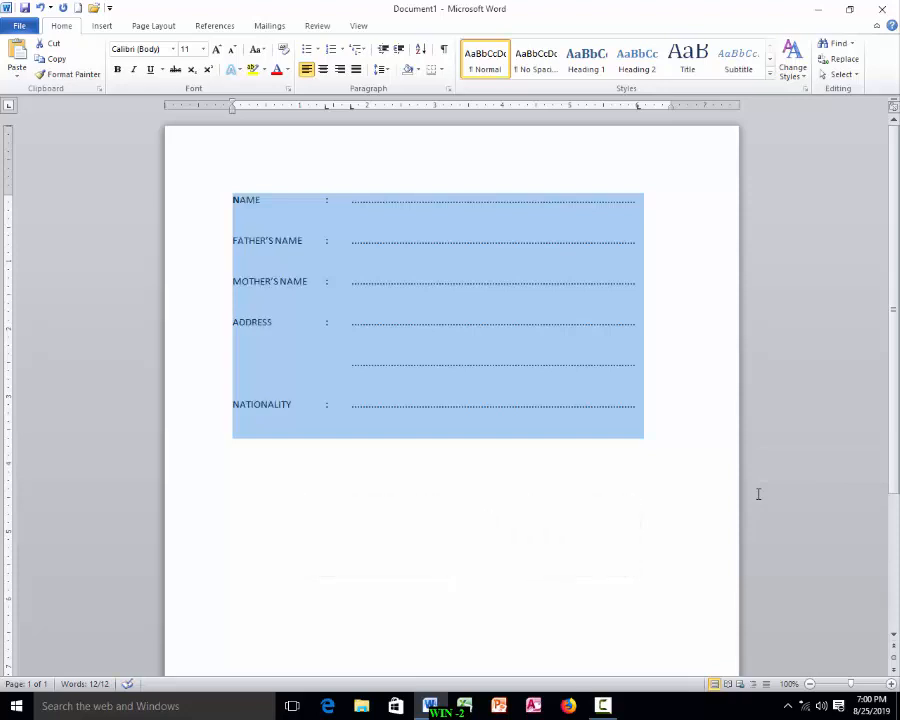
key("shift+F3")
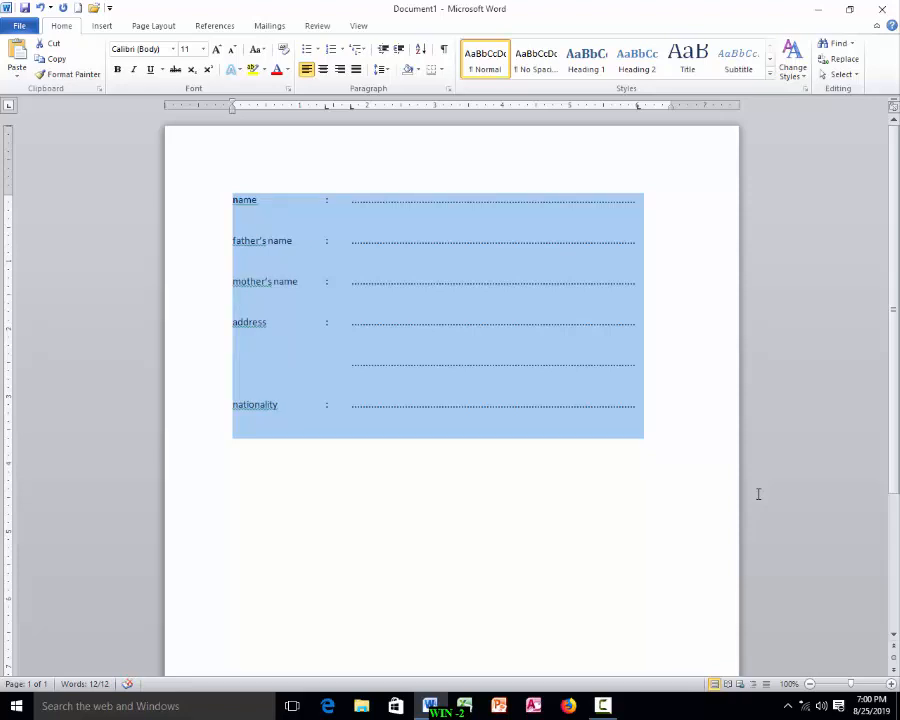
key("shift+F3")
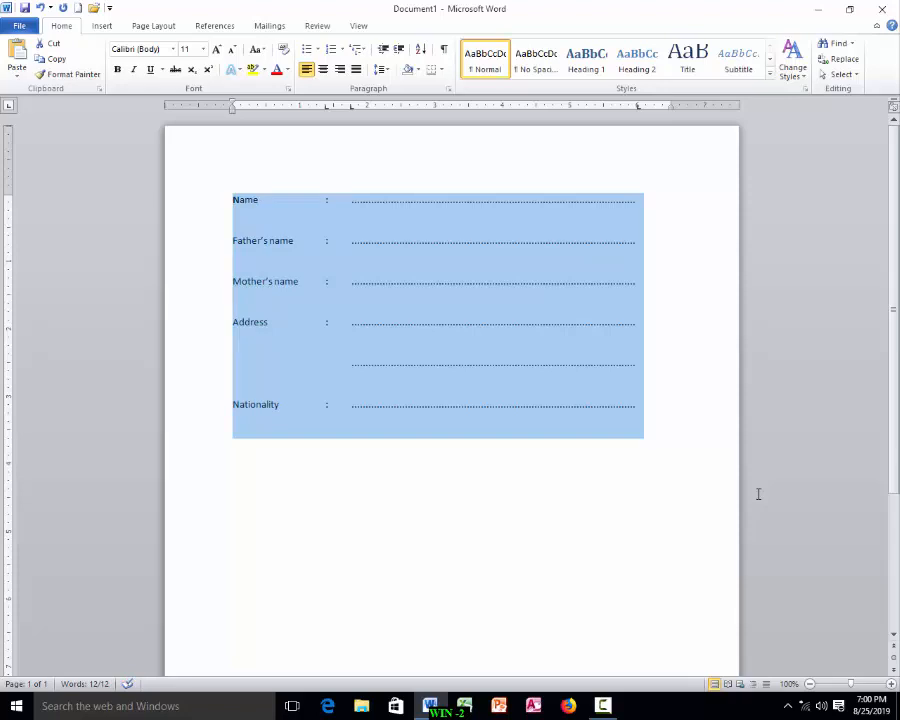
key("shift+F3")
key("shift+F3")
key("shift+F3")
key("shift+F3")
key("shift+F3")
key("shift+F3")
key("shift+F3")
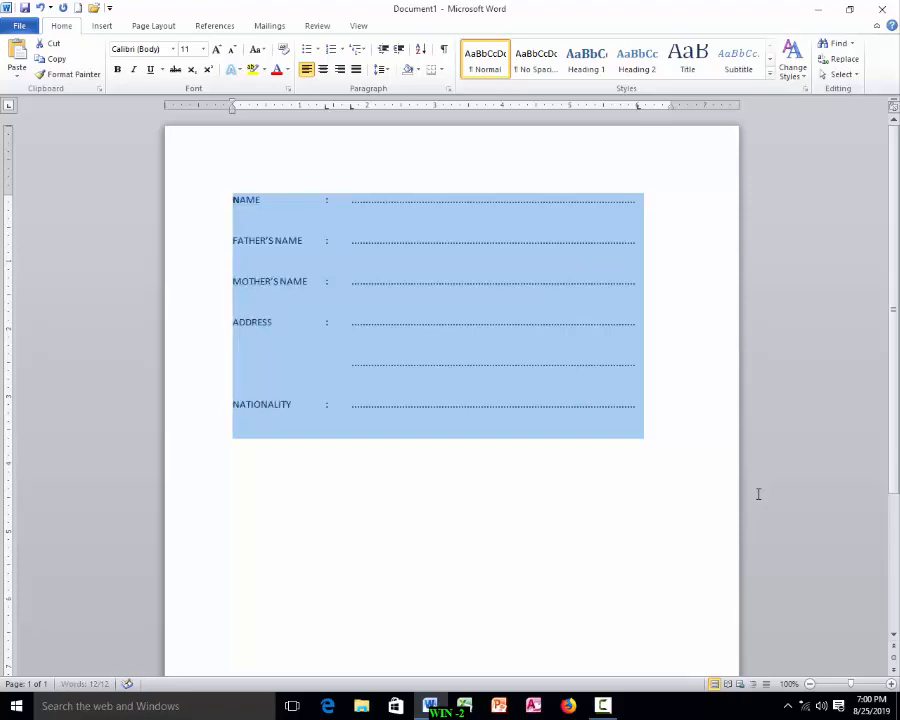
key("shift+F3")
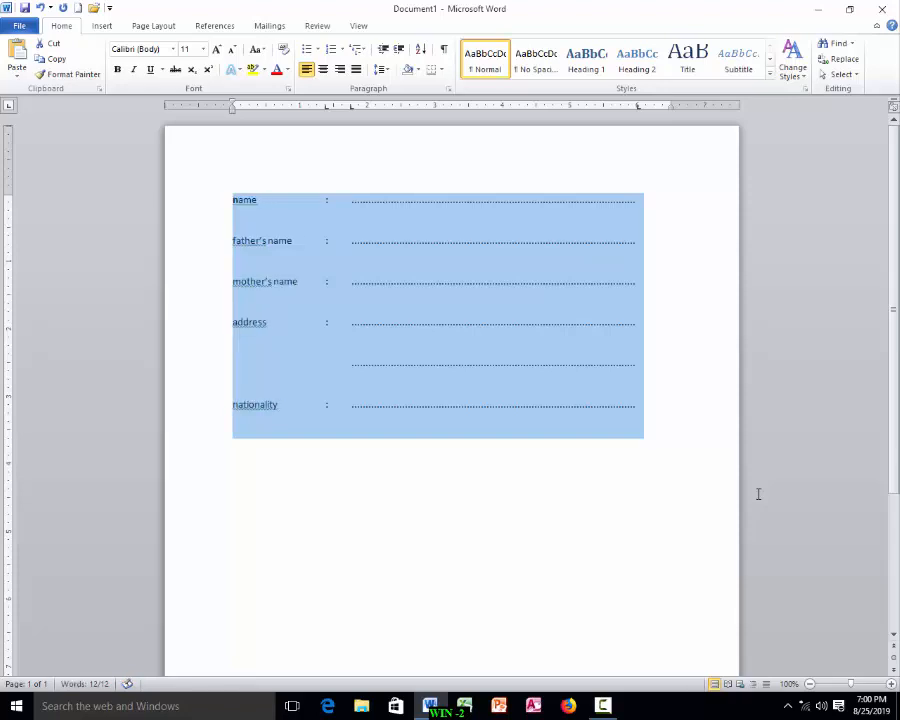
key("shift+F3")
key("shift+F3")
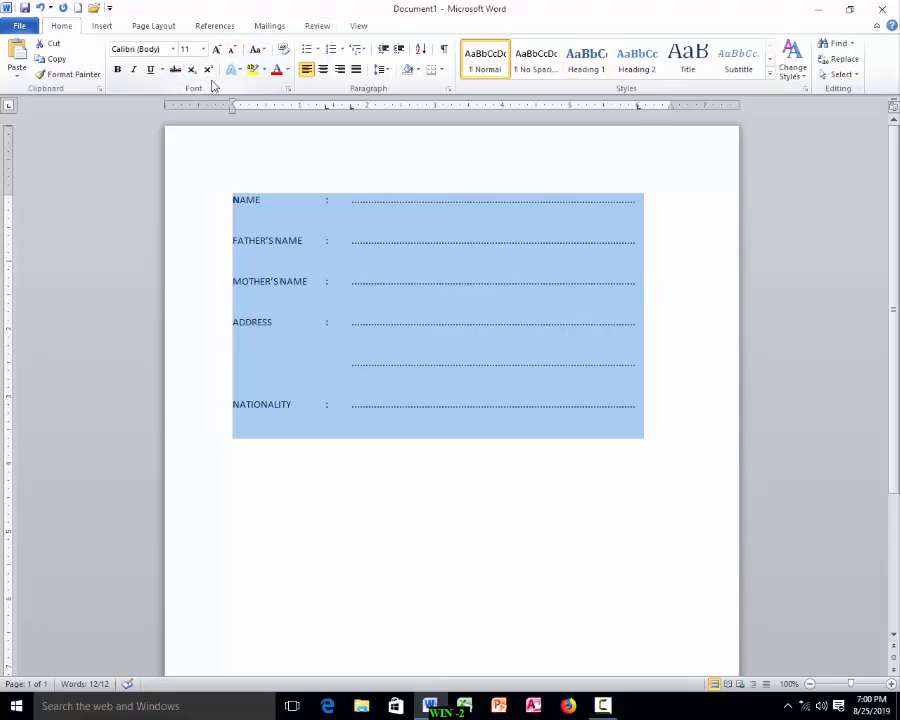
Step: Change the selected form text to Sentence case, and then to lowercase
left_click(265, 52)
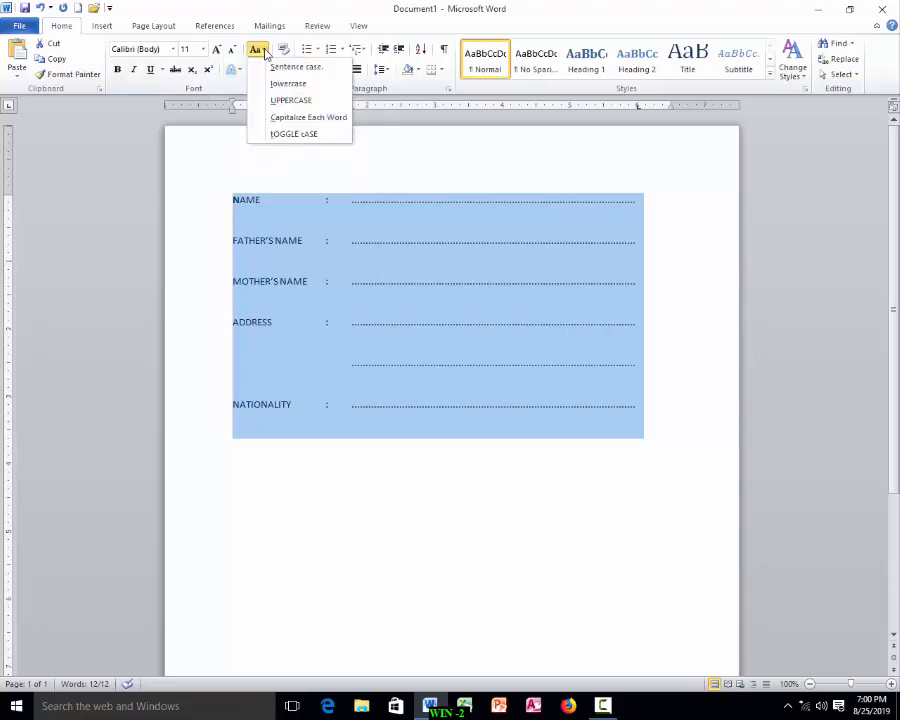
left_click(278, 70)
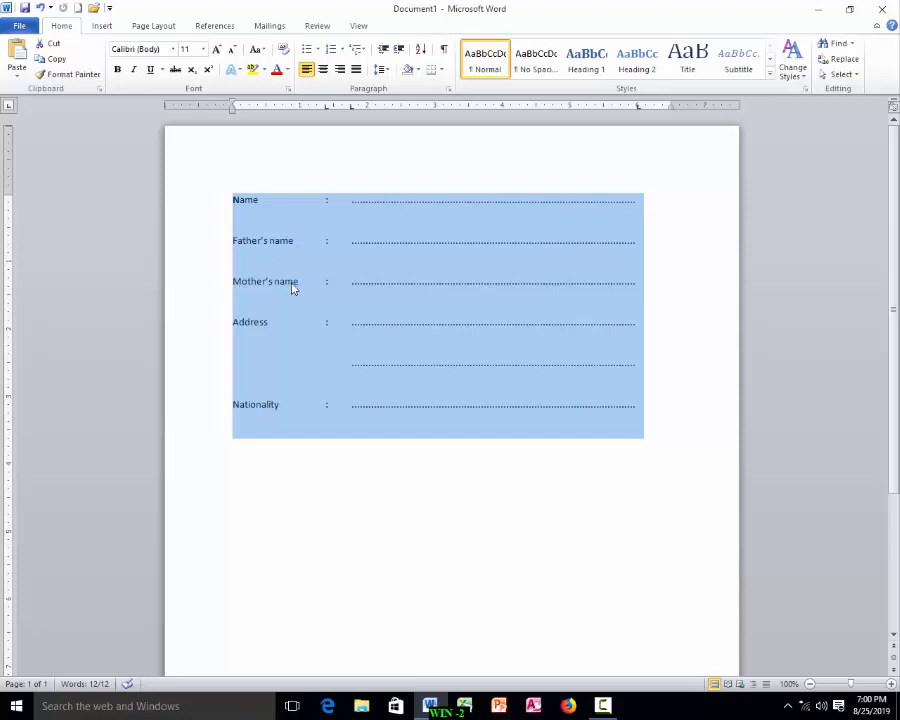
left_click(257, 51)
left_click(284, 84)
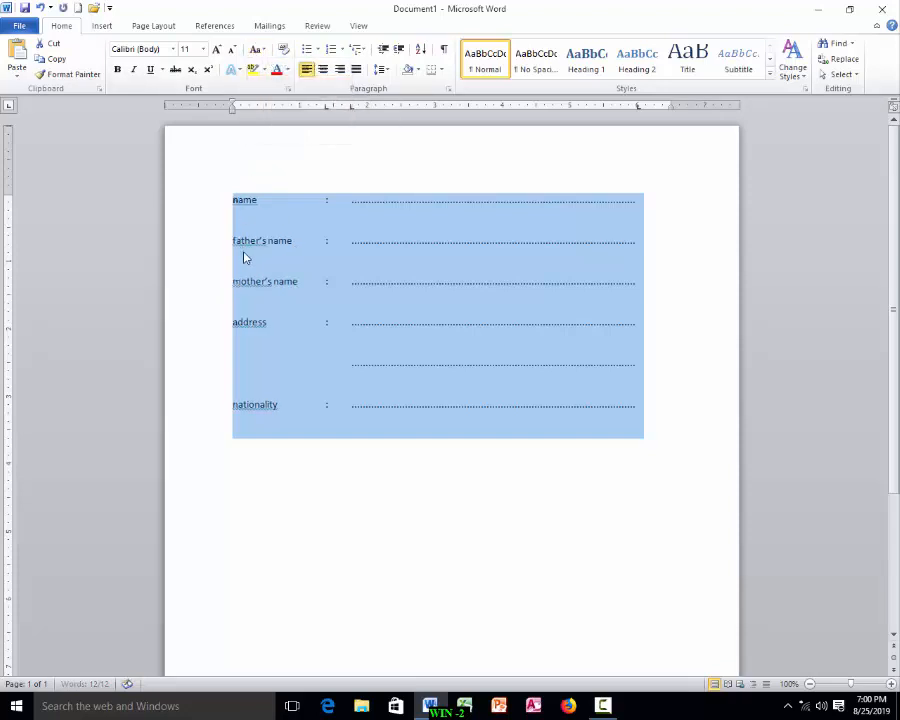
Step: Change the selected form text to UPPERCASE, and then to Capitalize Each Word
left_click(257, 50)
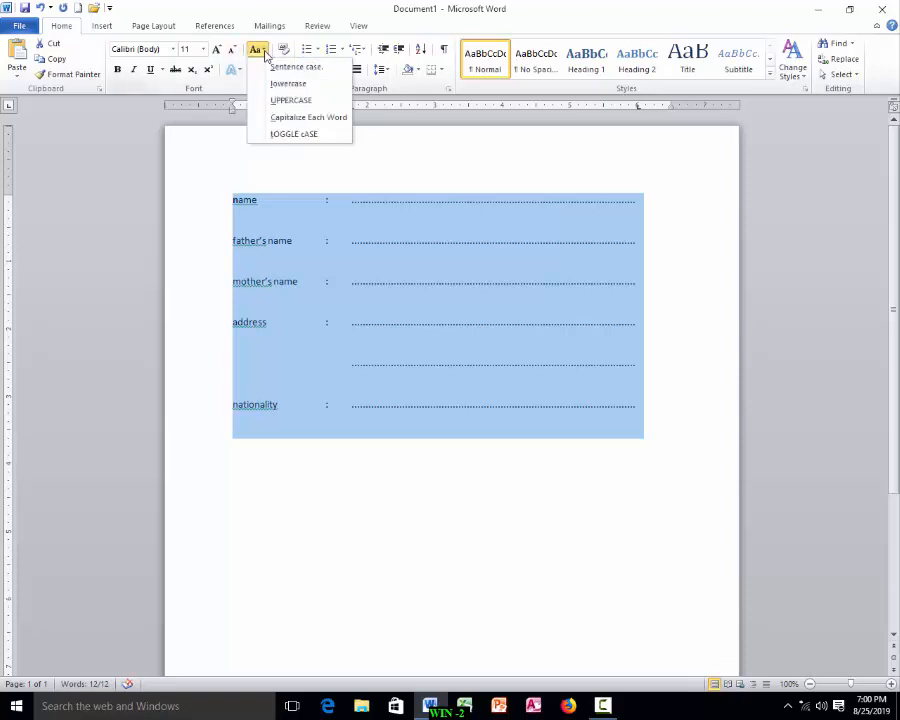
left_click(279, 101)
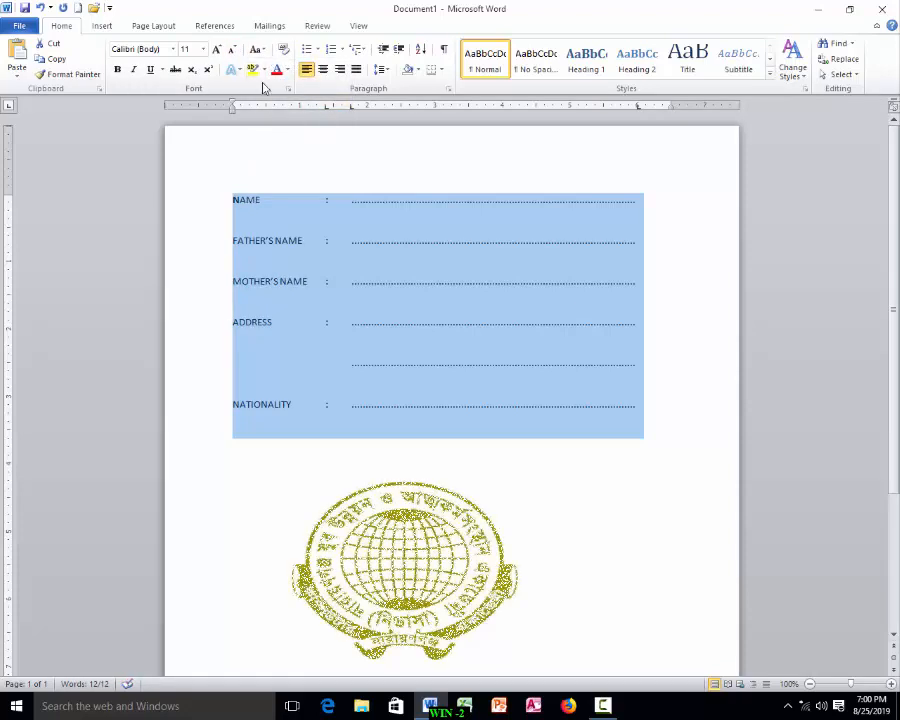
left_click(264, 51)
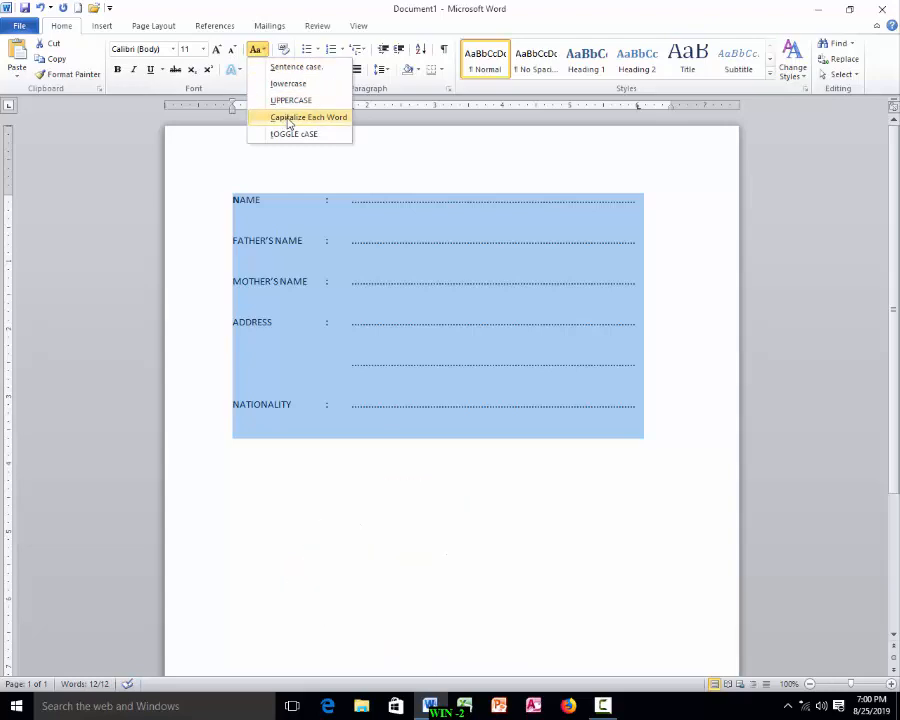
left_click(289, 118)
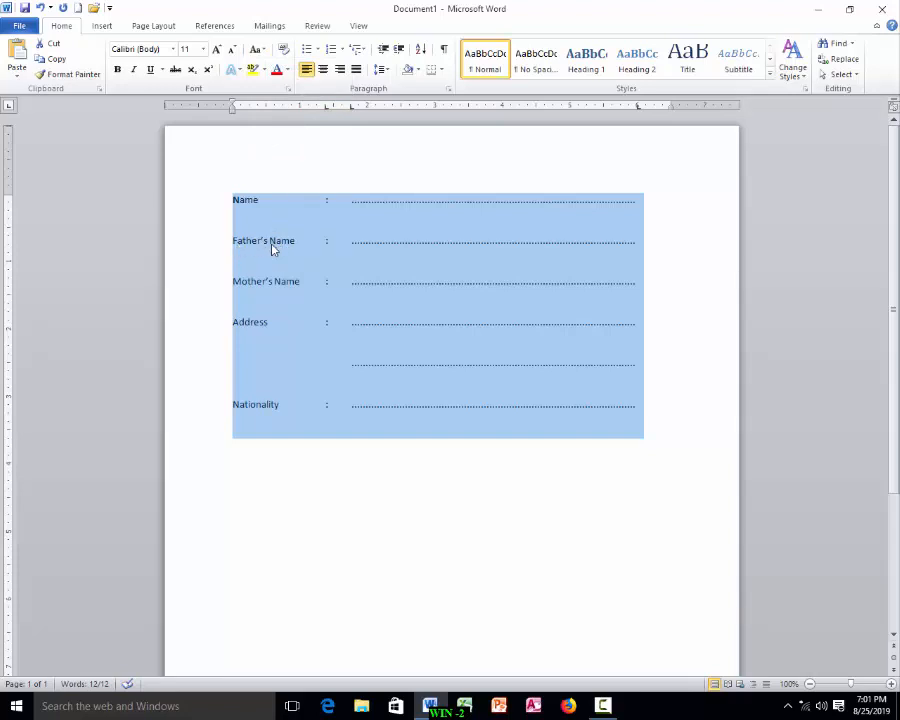
Step: Apply tOGGLE cASE to the selected form text, then return it to Sentence case
left_click(258, 49)
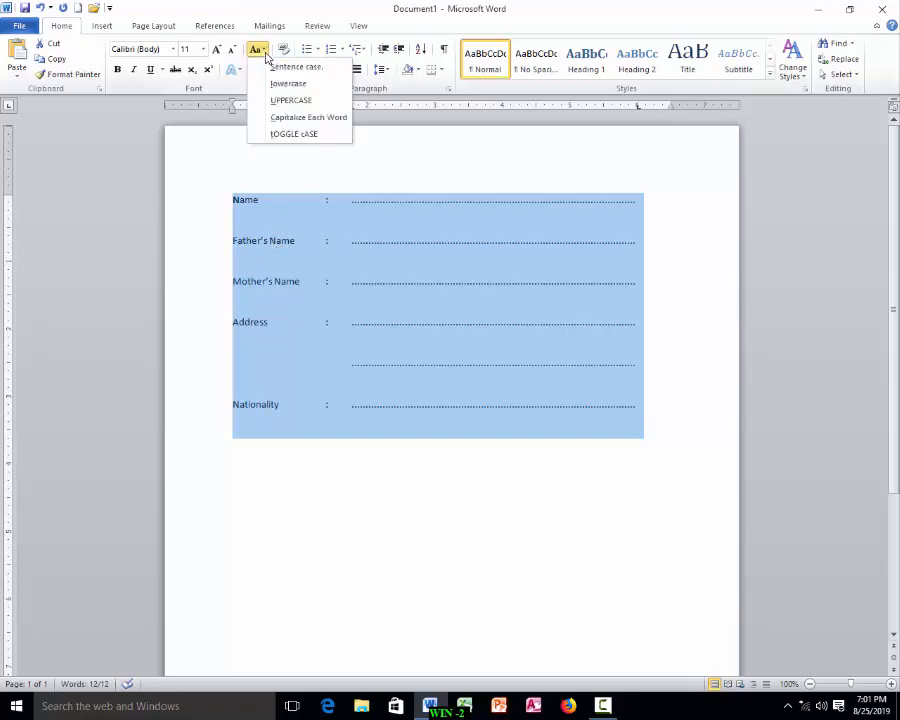
left_click(276, 135)
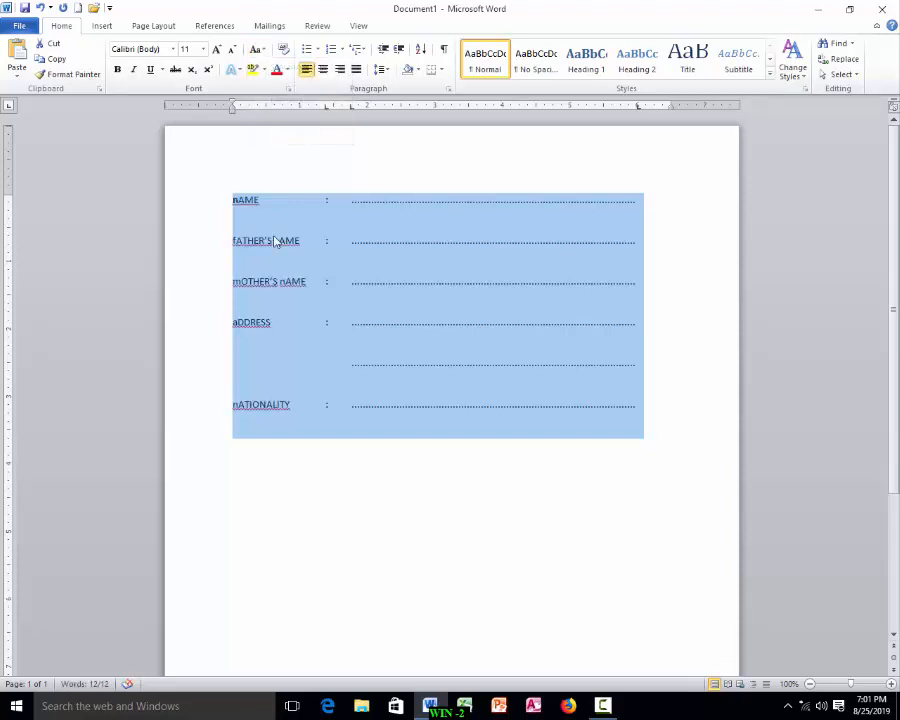
left_click(265, 51)
left_click(281, 67)
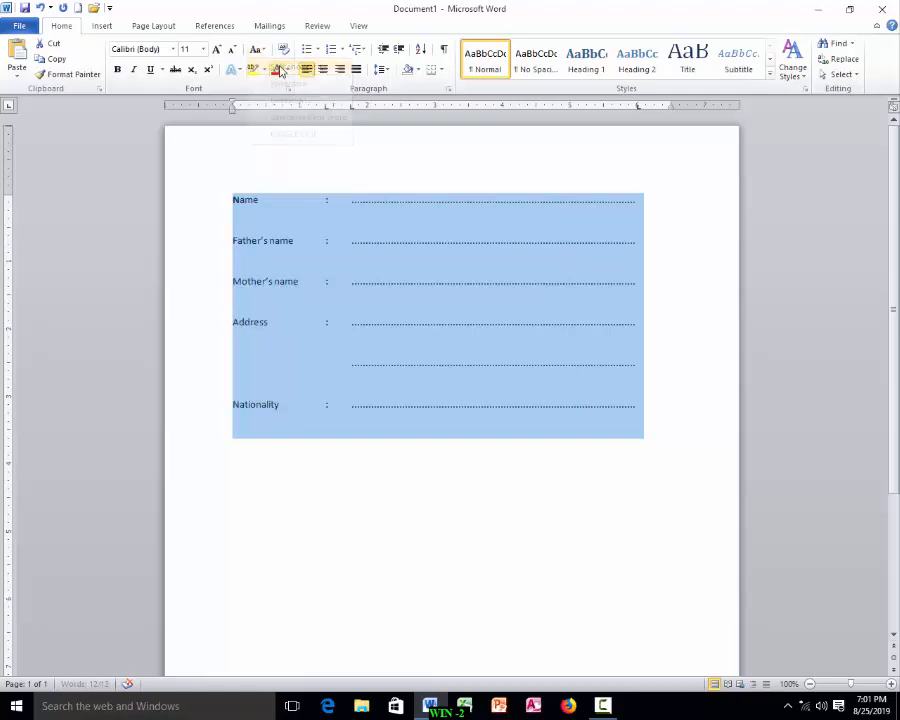